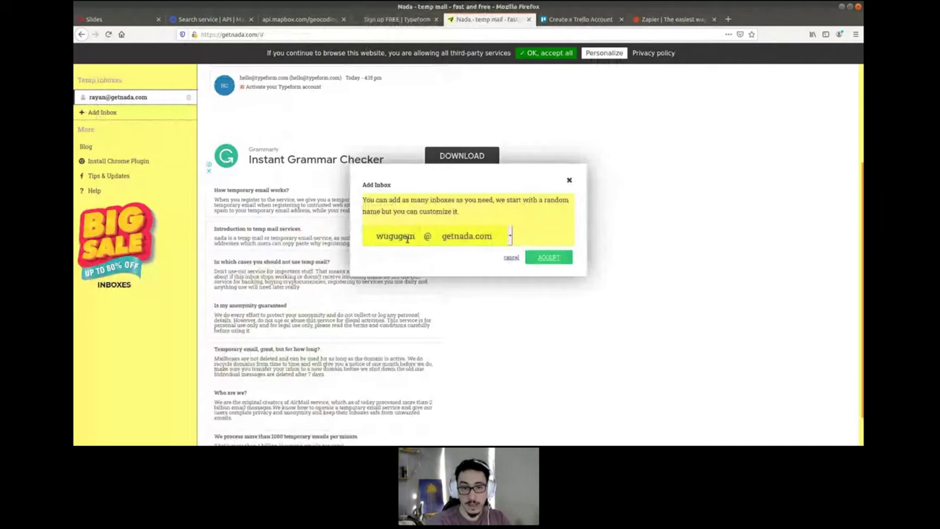
# - Create a second Nada temporary inbox under a custom name in place of the suggested one
pyautogui.doubleClick(406, 236)
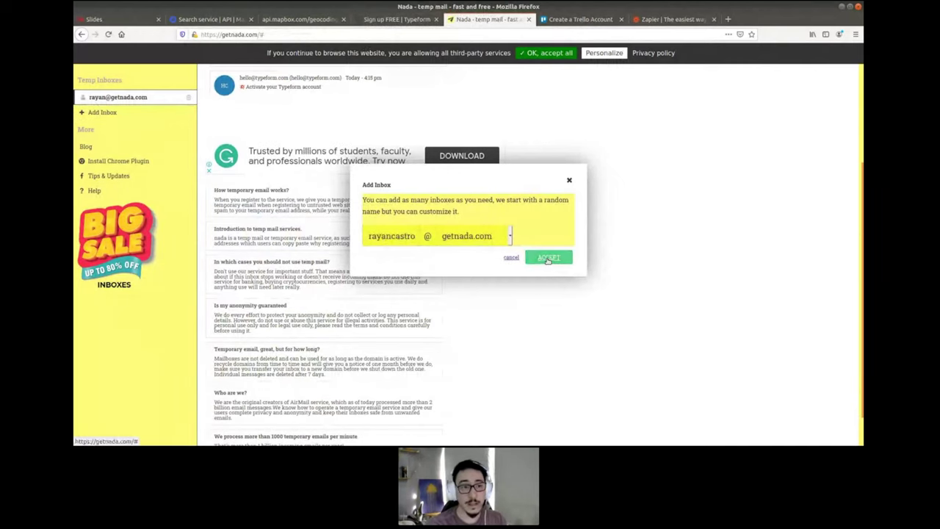
pyautogui.click(548, 258)
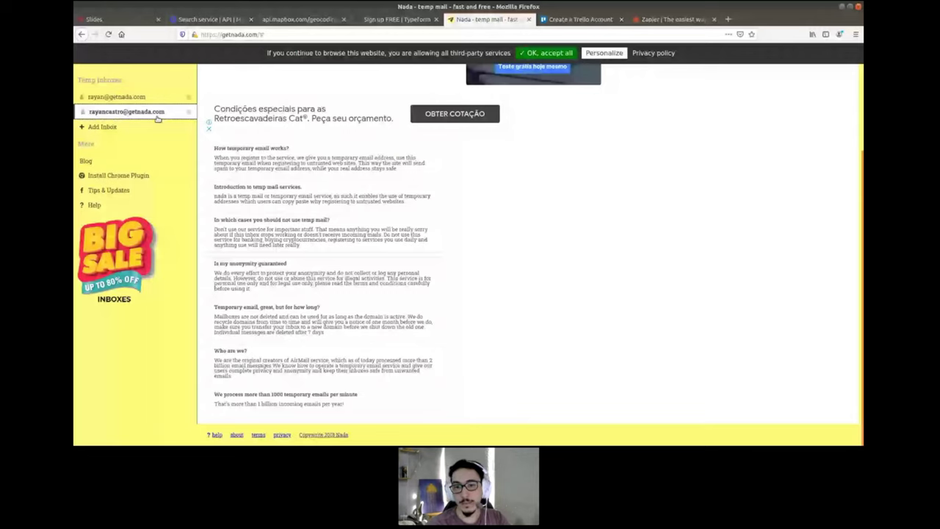
# - Fill in the Typeform sign-up password, accept both consent boxes, and submit the free account
pyautogui.hotkey('ctrl', 'pageup')
pyautogui.click(545, 180)
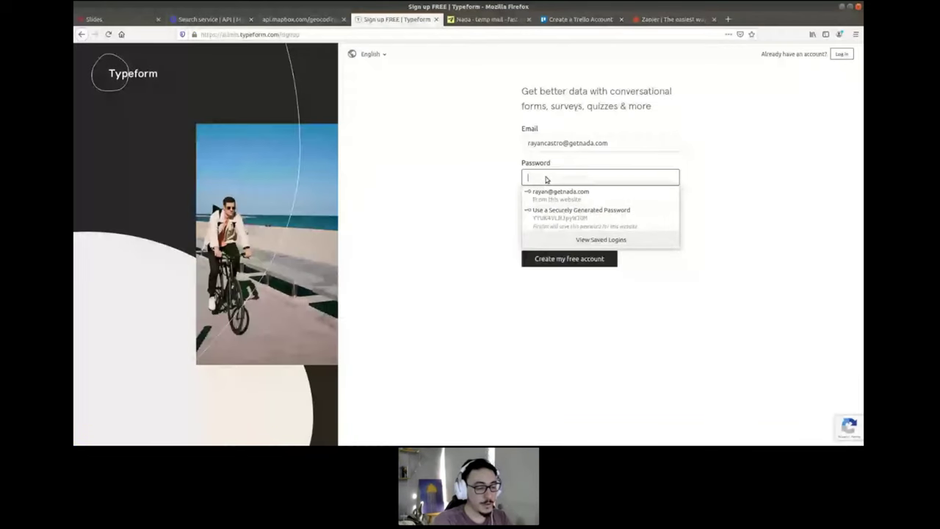
pyautogui.hotkey('ctrl', 'v')
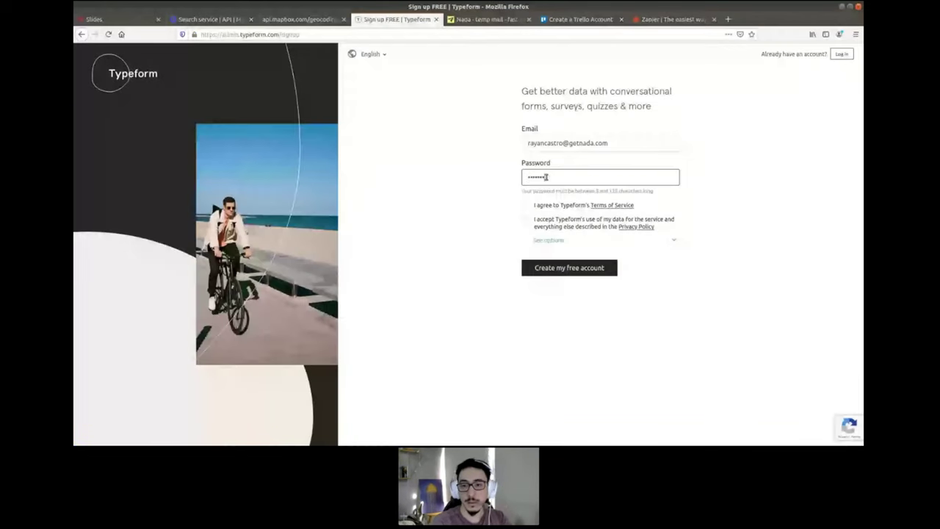
pyautogui.click(526, 196)
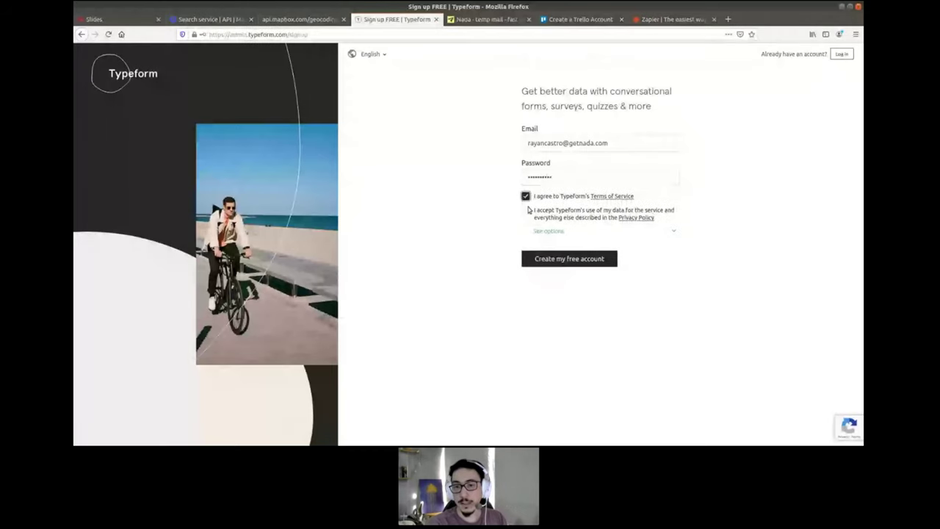
pyautogui.click(526, 211)
pyautogui.click(556, 260)
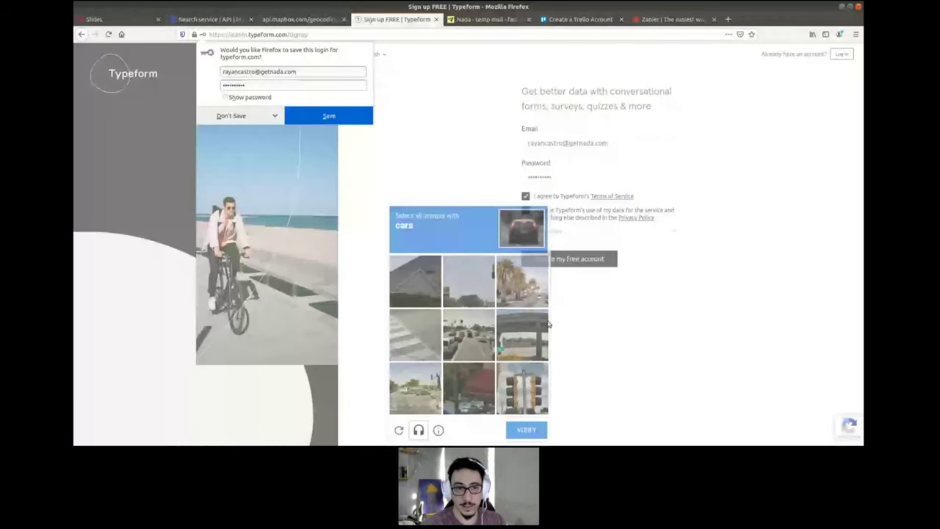
pyautogui.click(324, 117)
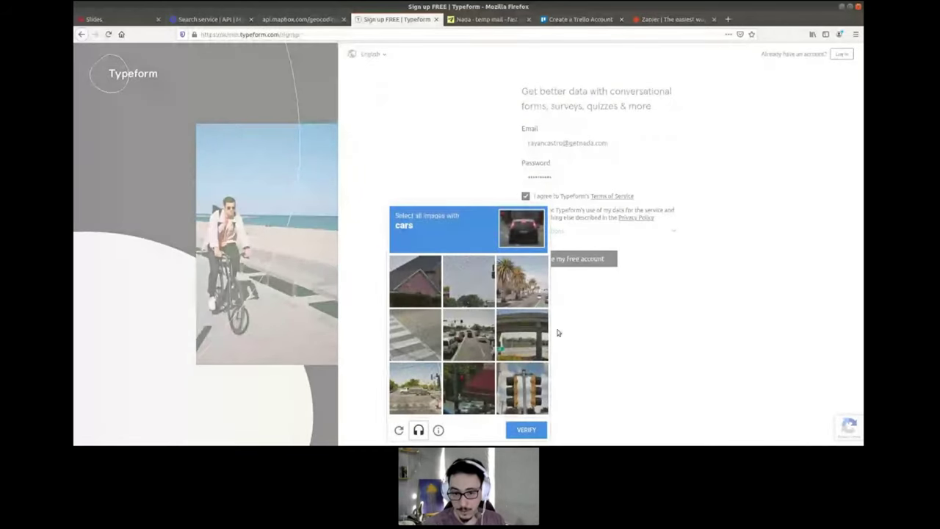
# - Solve the car-image reCAPTCHA and go back to the Nada inbox for the activation email
pyautogui.click(415, 388)
pyautogui.click(469, 335)
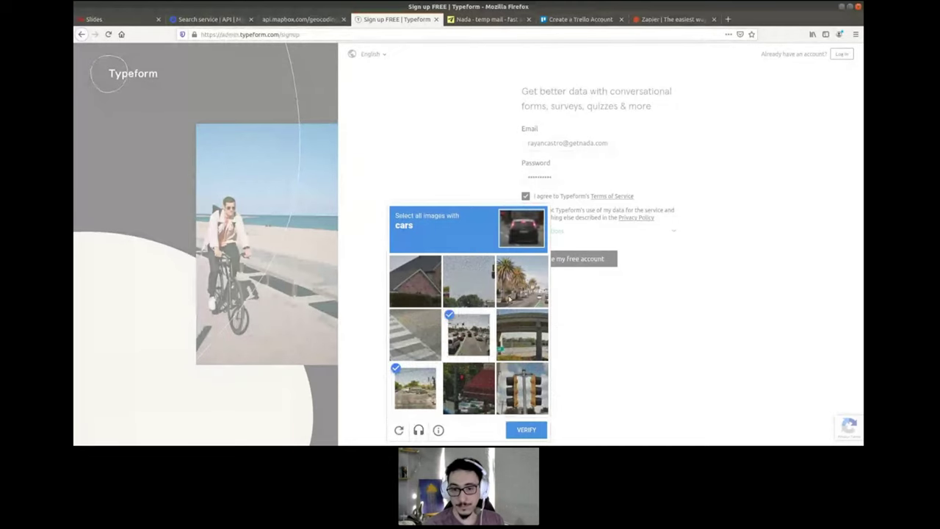
pyautogui.click(522, 281)
pyautogui.click(525, 429)
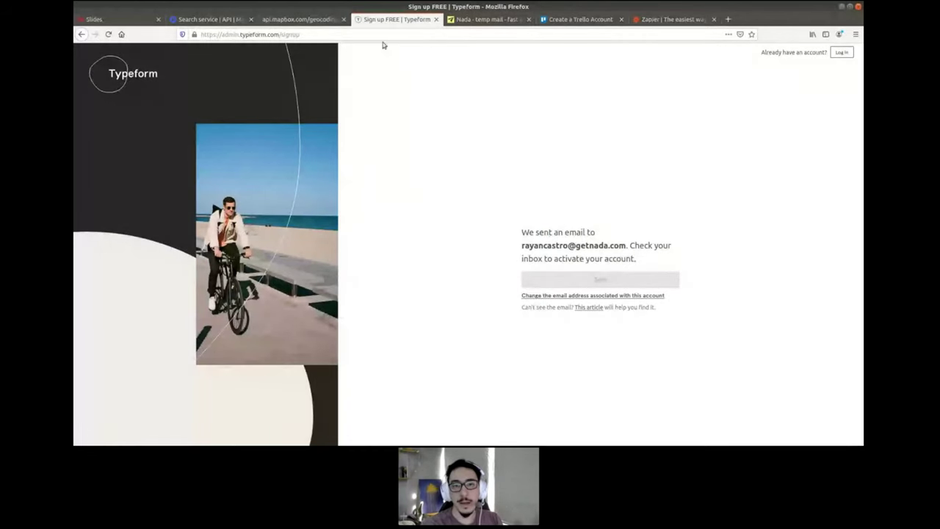
pyautogui.click(485, 19)
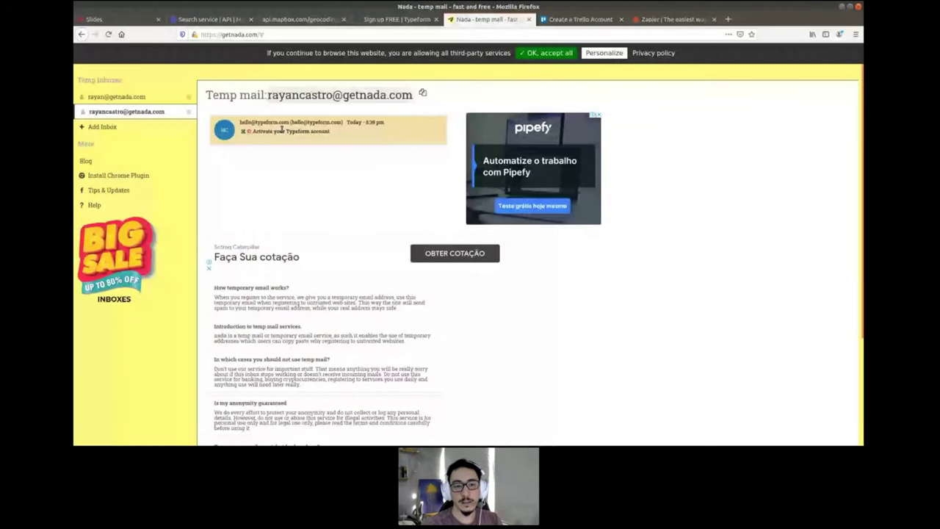
# - Open the Typeform activation email in the Nada inbox to activate the account
pyautogui.click(282, 129)
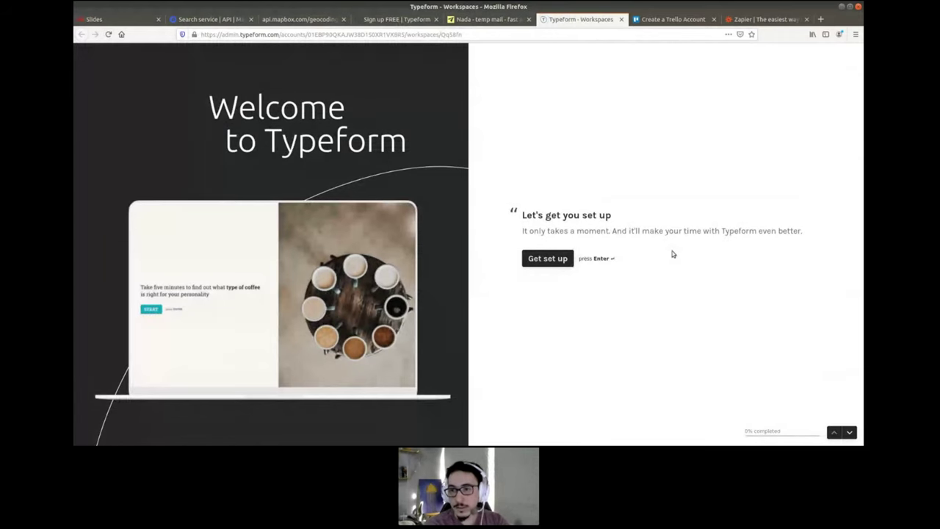
# - Answer the welcome questions with the user's first and last name, Personal use, and Generate leads
pyautogui.press('Return')
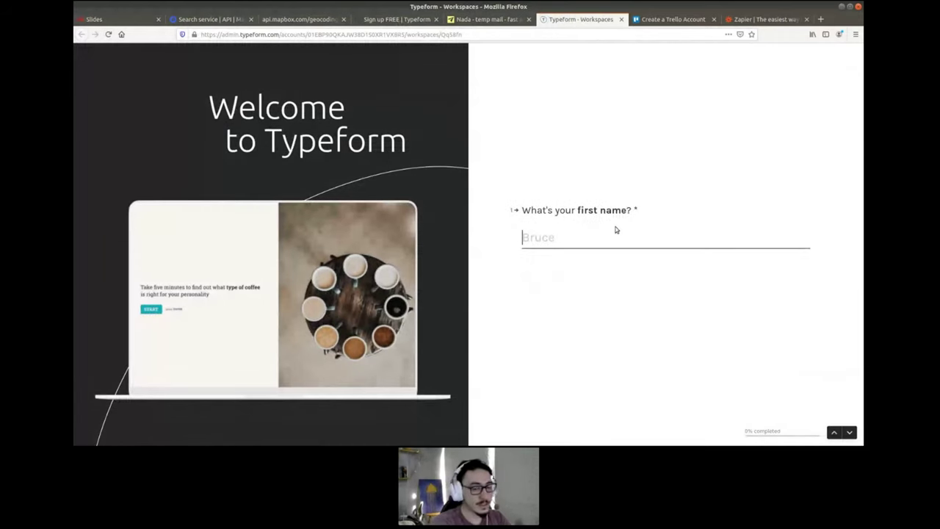
pyautogui.press('Return')
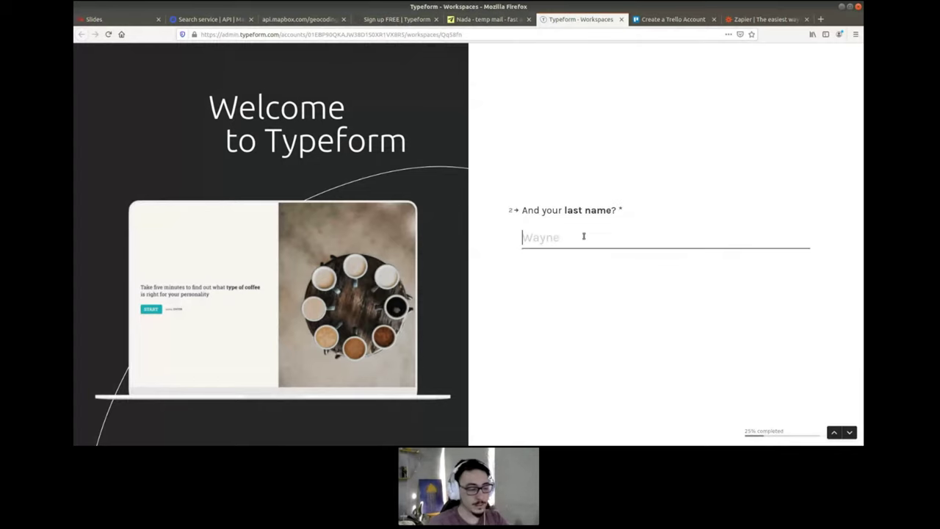
pyautogui.press('Return')
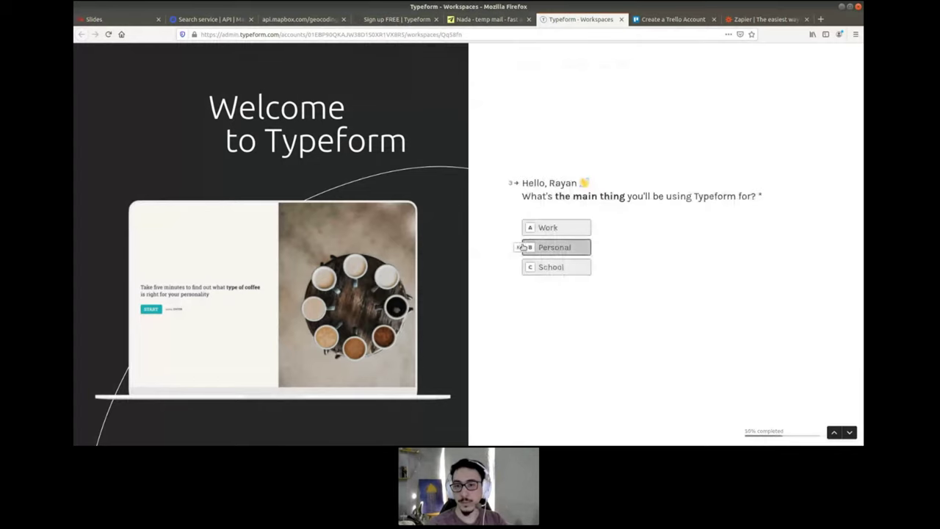
pyautogui.click(548, 246)
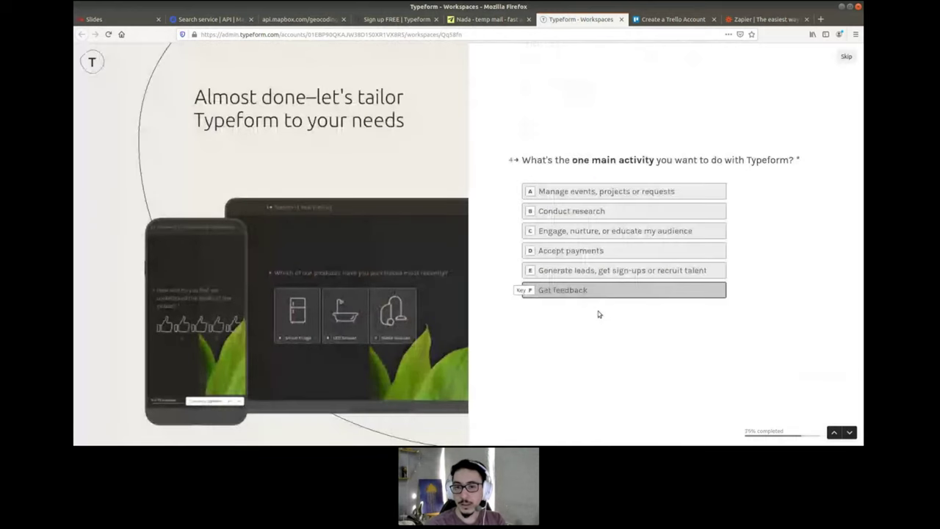
pyautogui.click(600, 273)
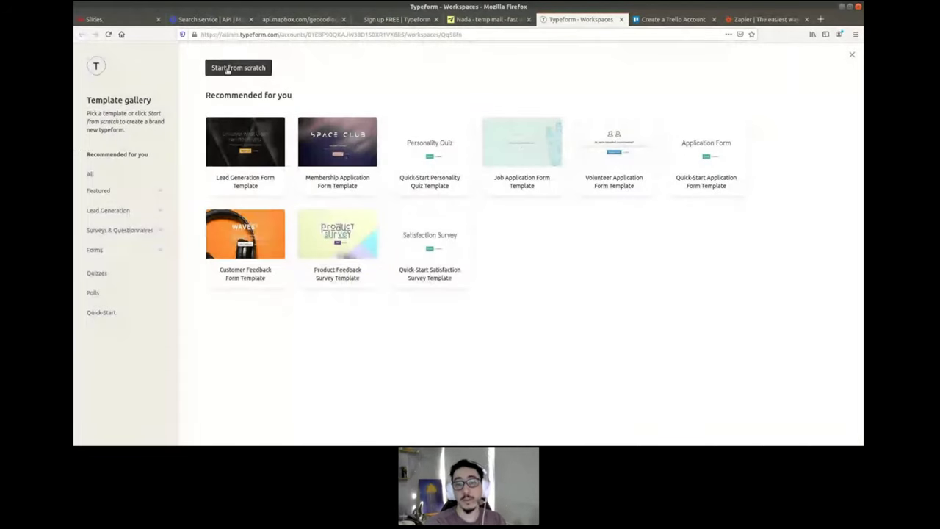
# - Start a blank typeform from scratch named 'Leads Form' and open it in the editor
pyautogui.click(228, 68)
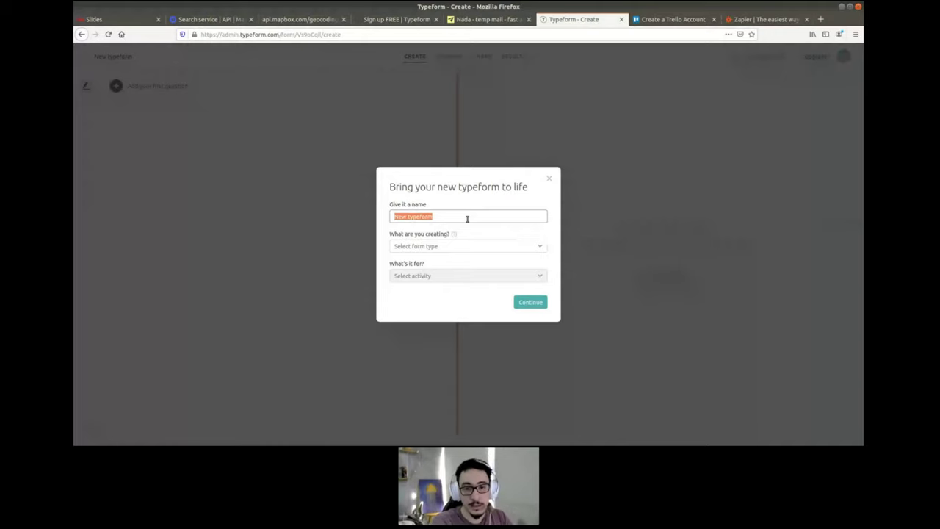
pyautogui.write('Leads')
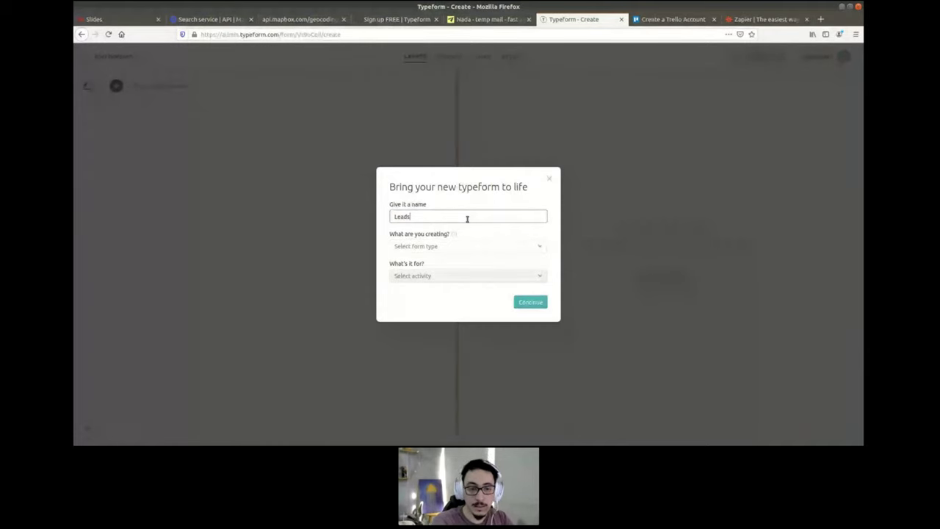
pyautogui.write(' Form')
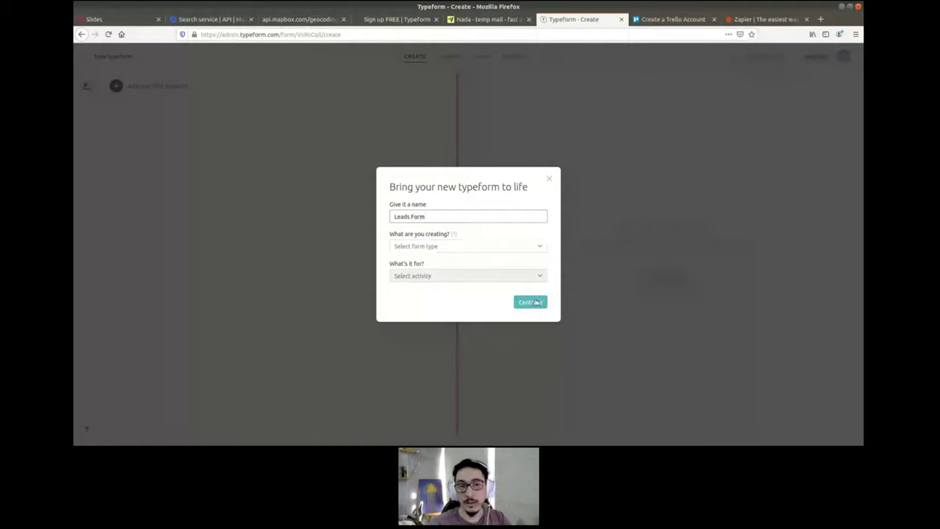
pyautogui.click(530, 302)
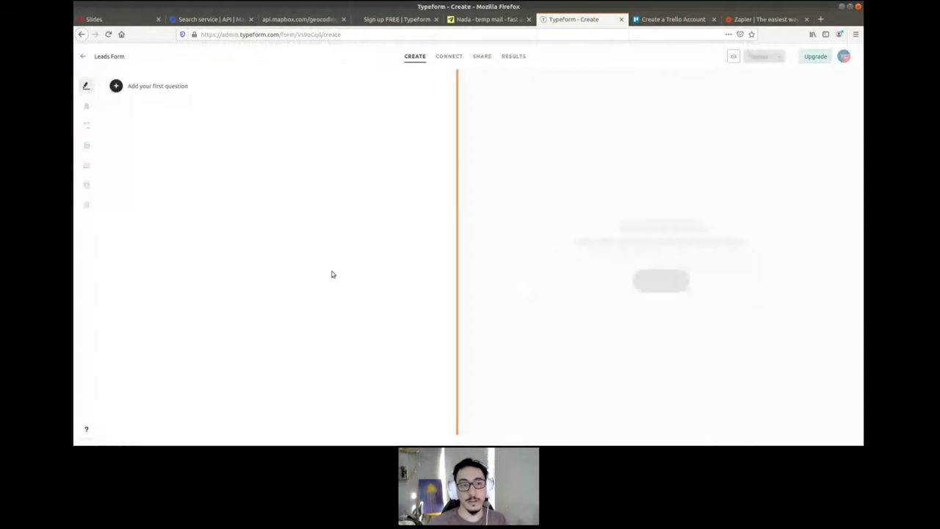
# - Add two Short Text questions: 'What's your name?' and 'What's your email?'
pyautogui.click(154, 87)
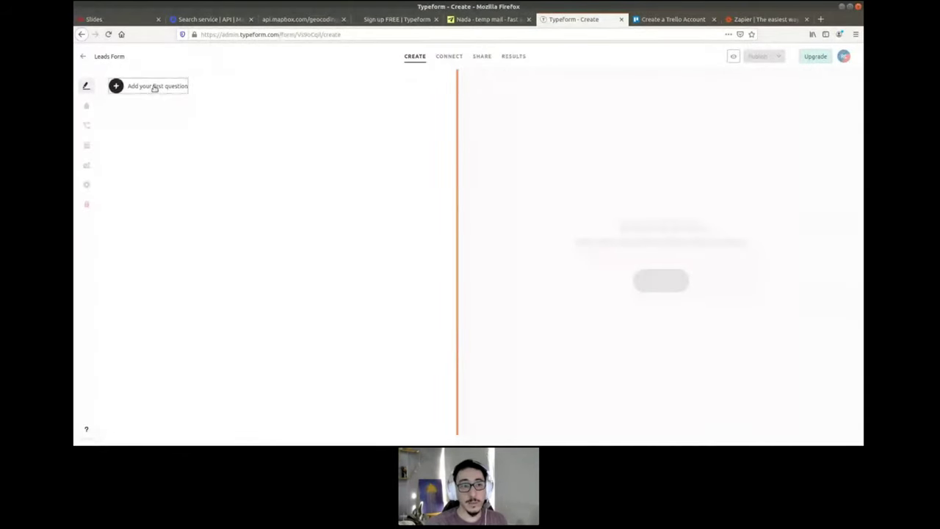
pyautogui.click(150, 189)
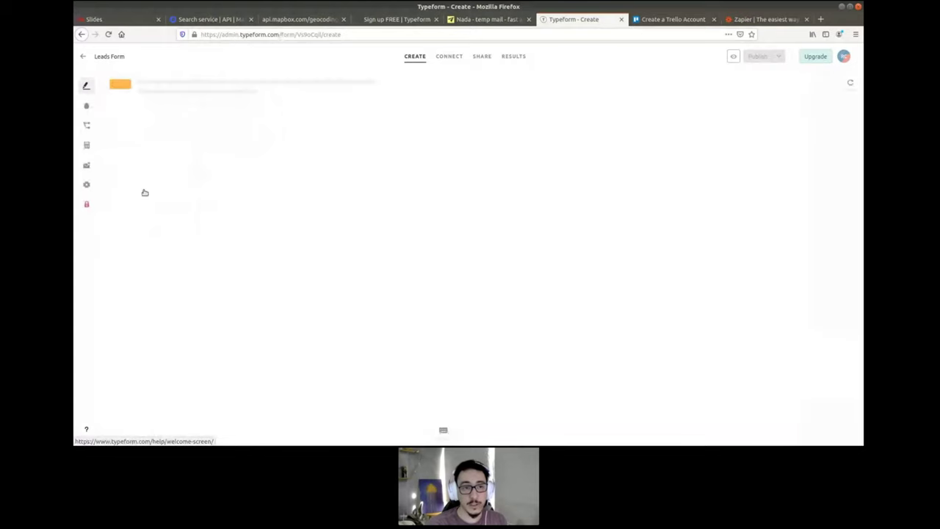
pyautogui.write('Wh')
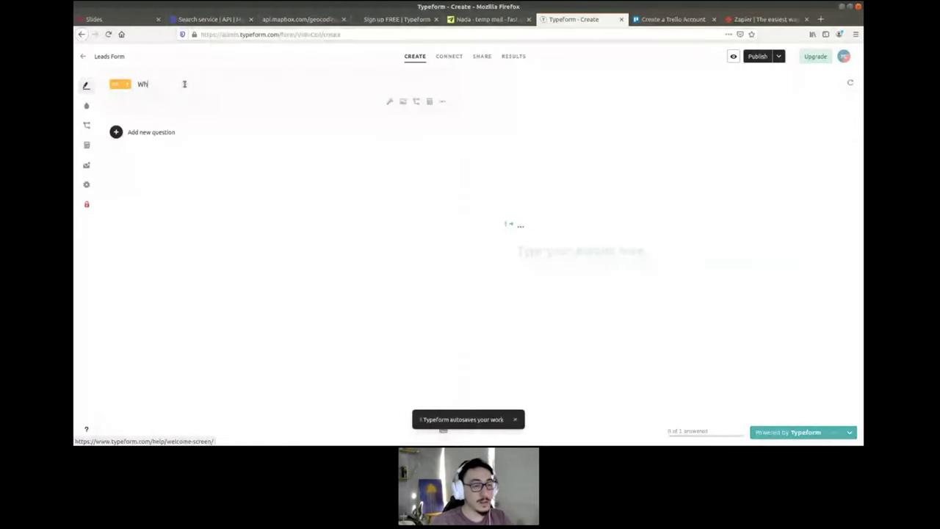
pyautogui.write("at's you")
pyautogui.press('BackSpace')
pyautogui.press('BackSpace')
pyautogui.press('BackSpace')
pyautogui.press('BackSpace')
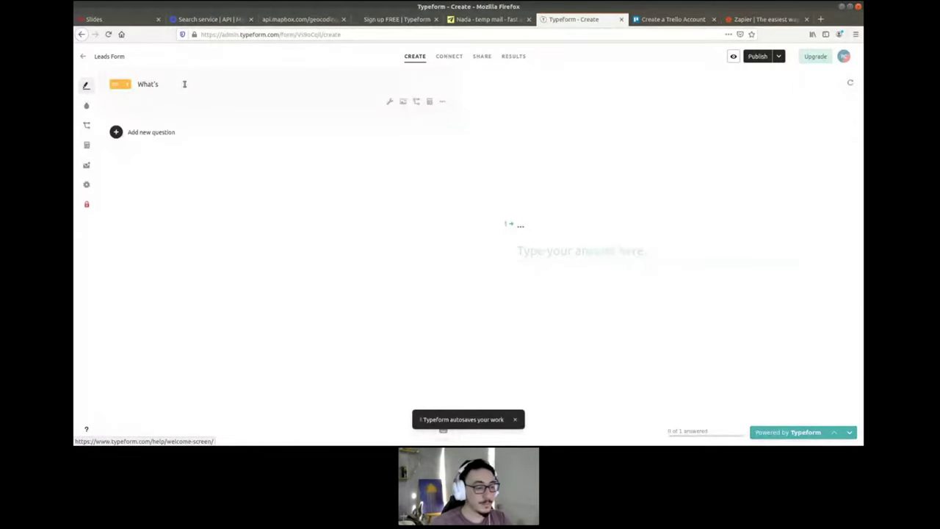
pyautogui.write('your name?')
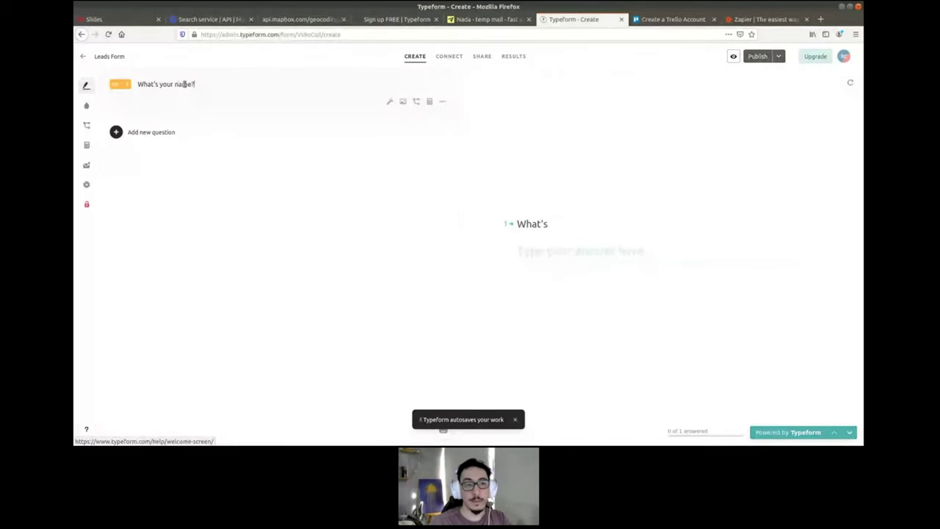
pyautogui.click(152, 132)
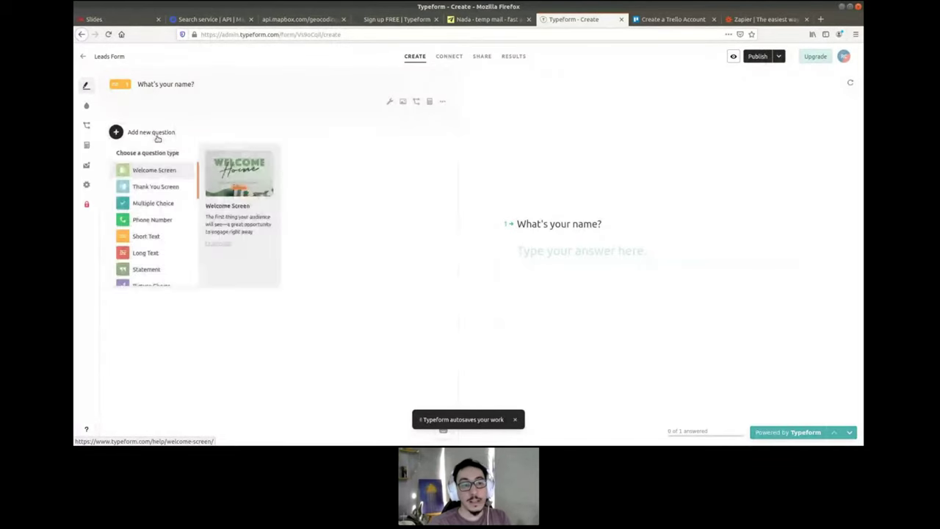
pyautogui.click(175, 243)
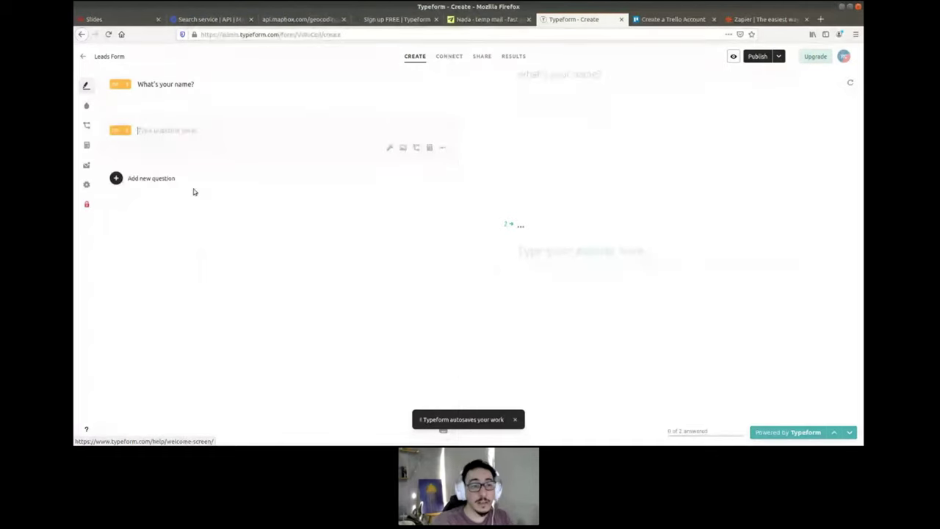
pyautogui.write("What's t")
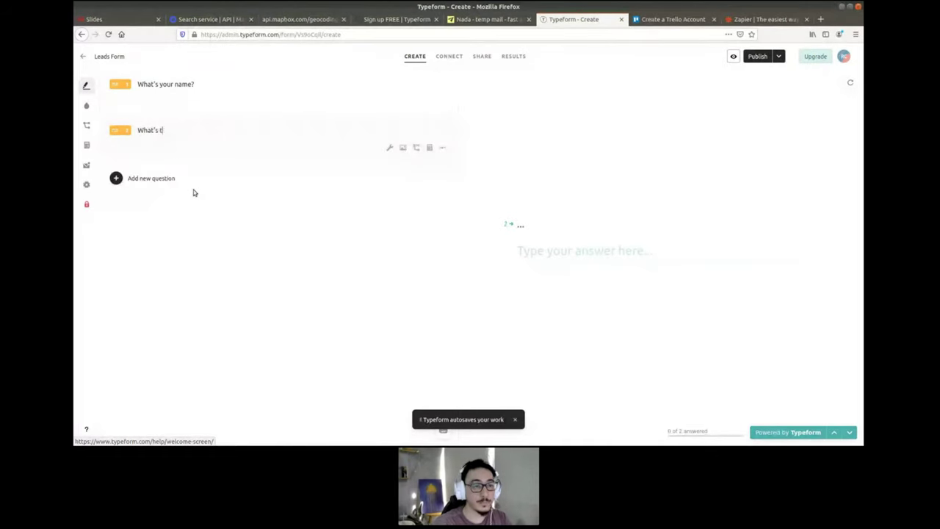
pyautogui.press('BackSpace')
pyautogui.write('your email?')
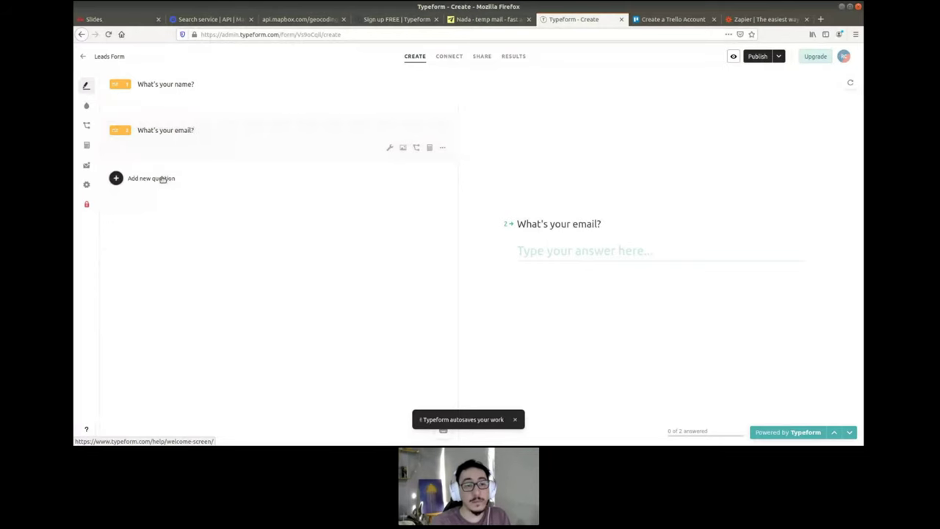
# - Add a Long Text question 'How can we help you?', publish the form, and view its Share page
pyautogui.click(171, 182)
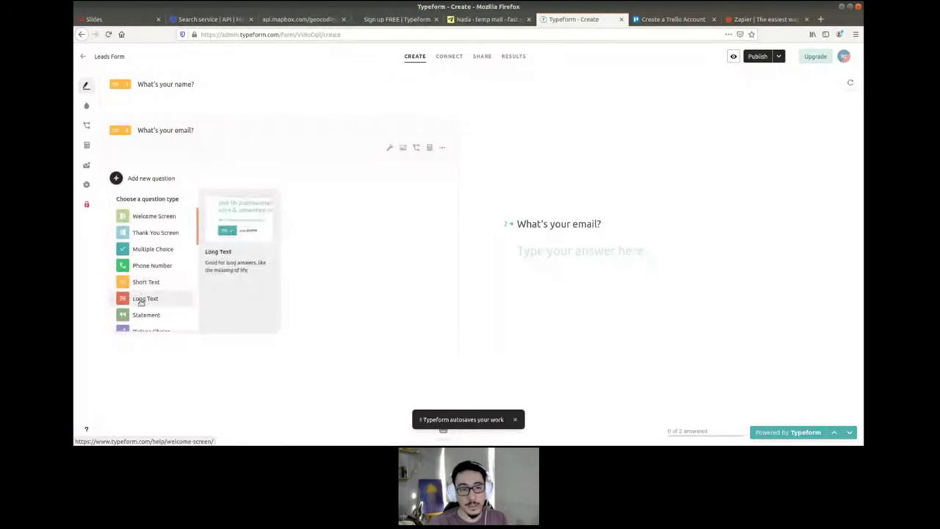
pyautogui.click(140, 302)
pyautogui.write('H')
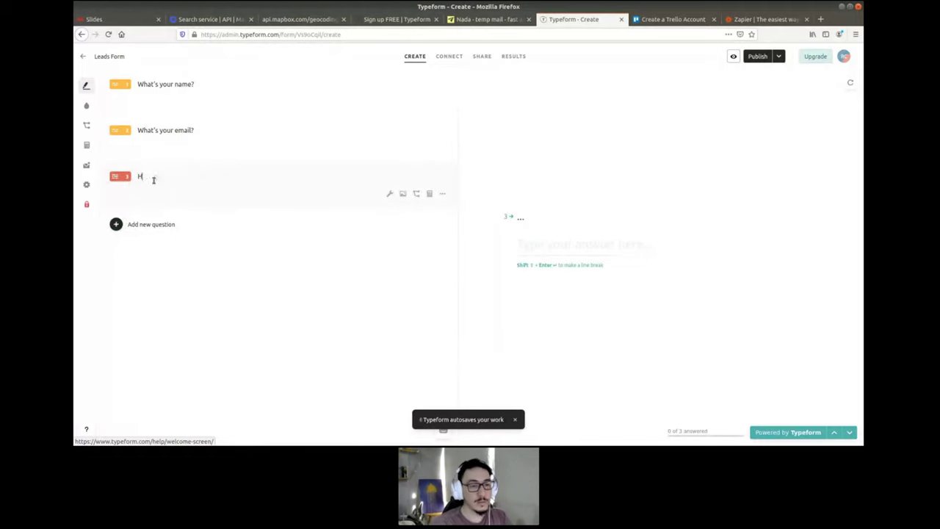
pyautogui.write('ow can we help')
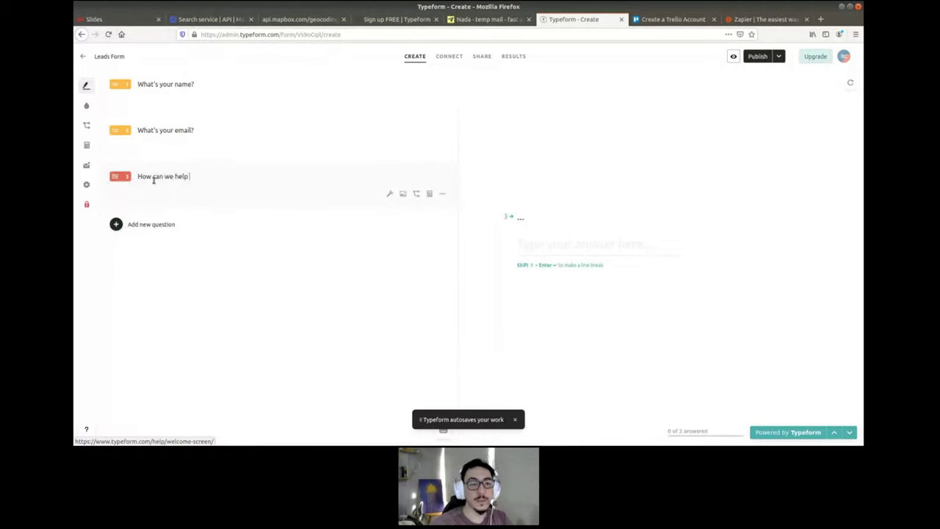
pyautogui.write(' you?')
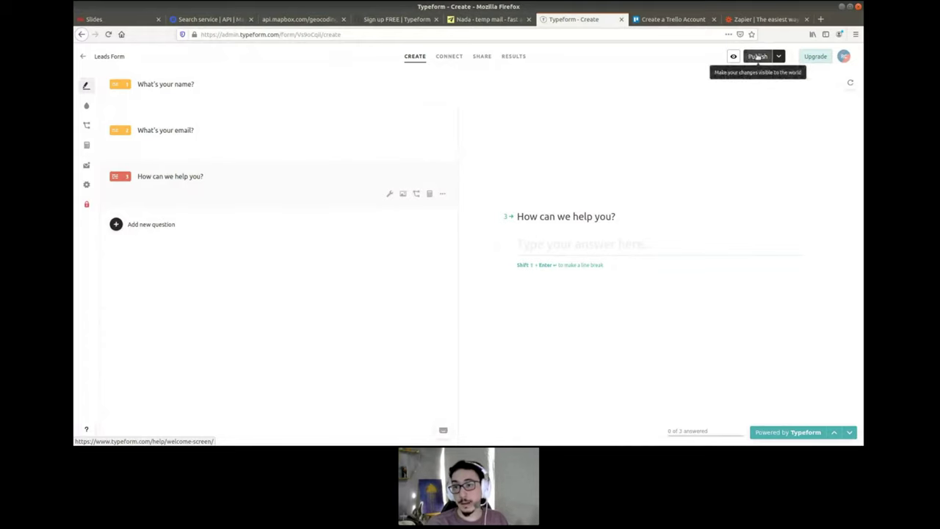
pyautogui.click(752, 58)
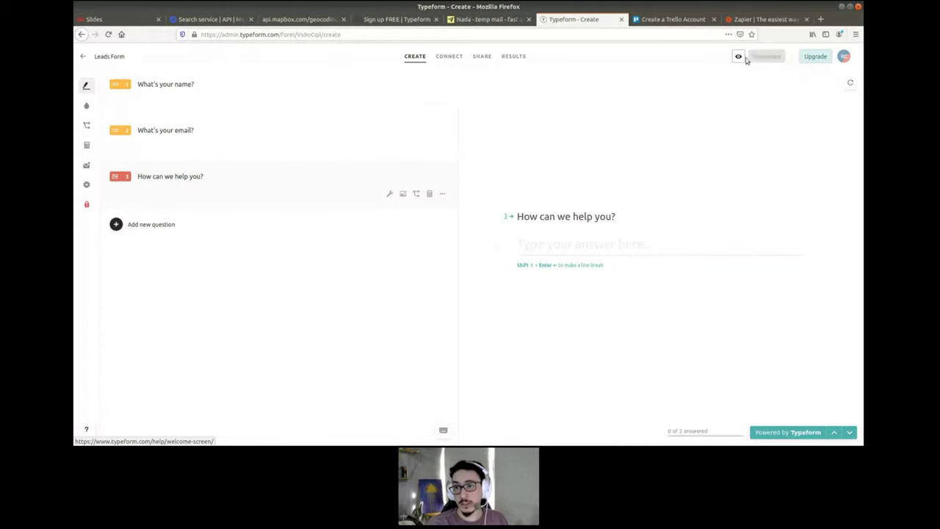
pyautogui.click(479, 57)
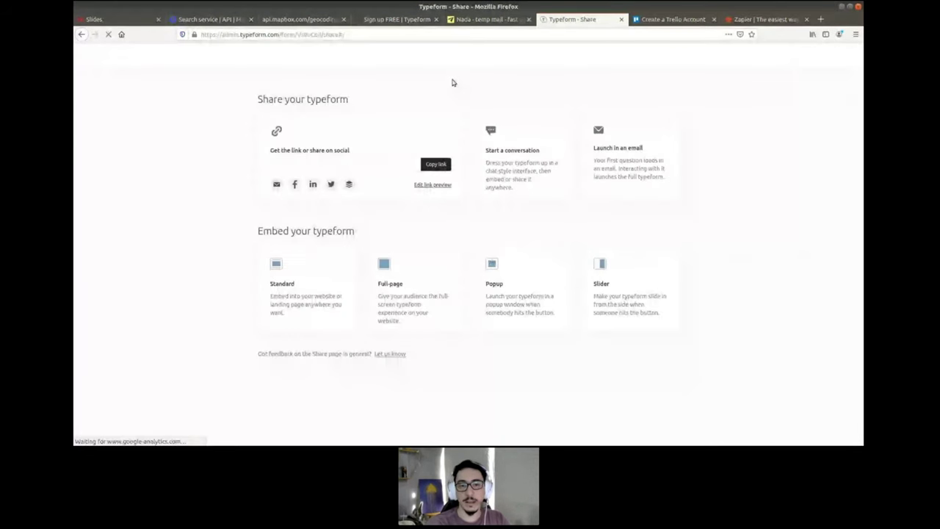
# - Copy the public Leads Form link and load the live form in a new tab
pyautogui.click(436, 163)
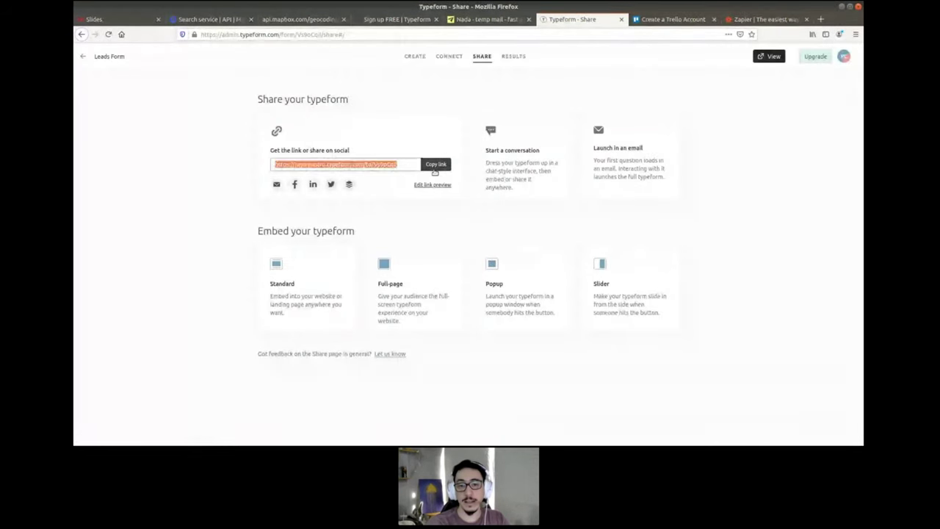
pyautogui.click(820, 20)
pyautogui.hotkey('ctrl', 'v')
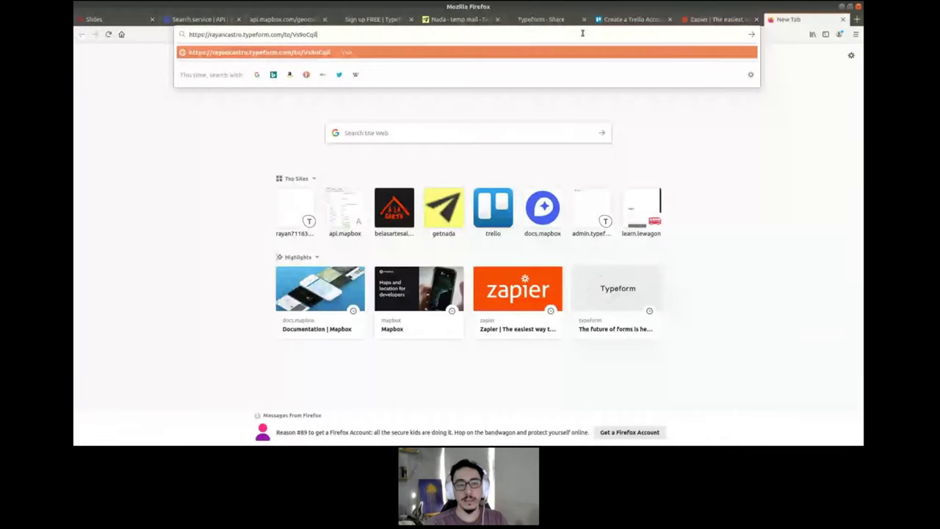
pyautogui.press('Return')
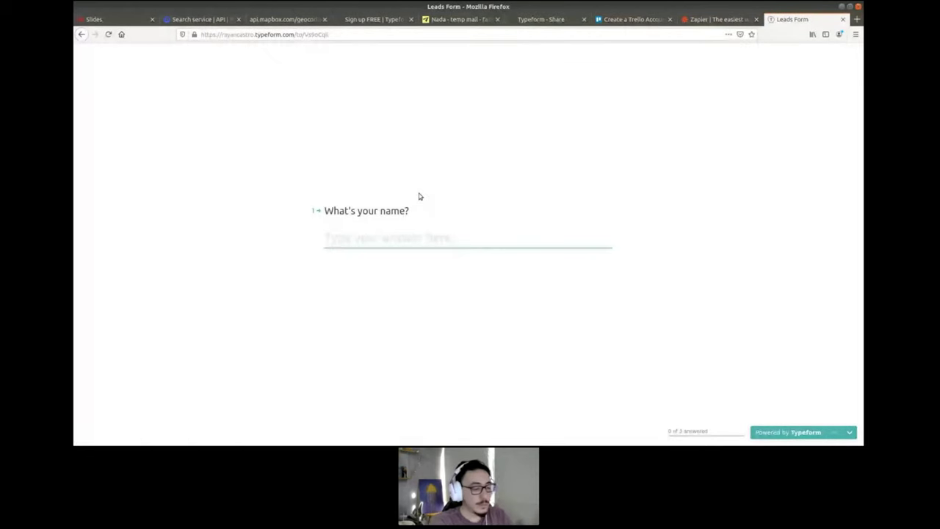
# - Submit a test response with a test name, test email and 'I want to buy products'
pyautogui.write('Bruce Wayne')
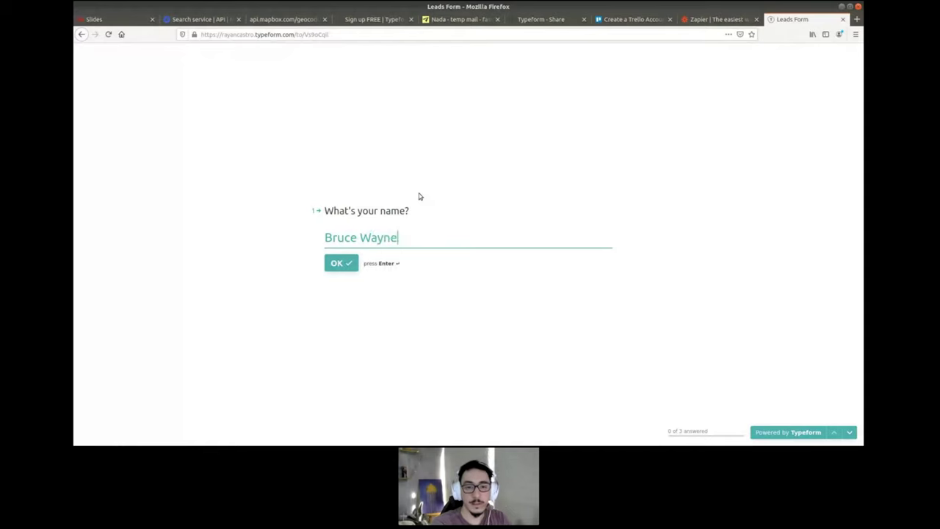
pyautogui.press('Return')
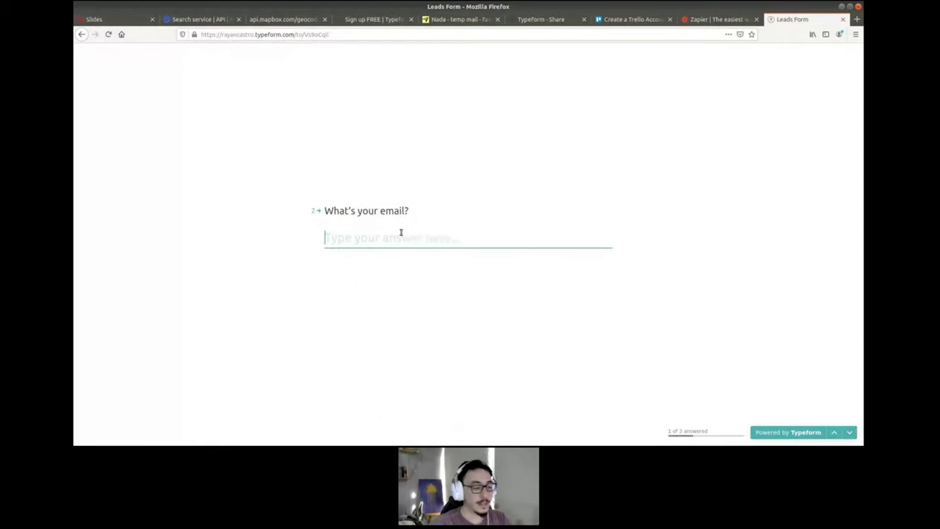
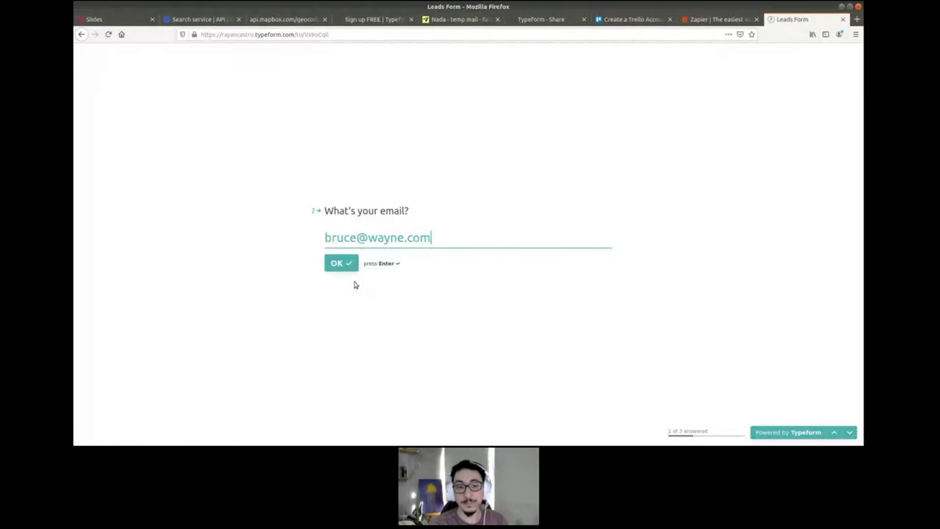
pyautogui.press('Return')
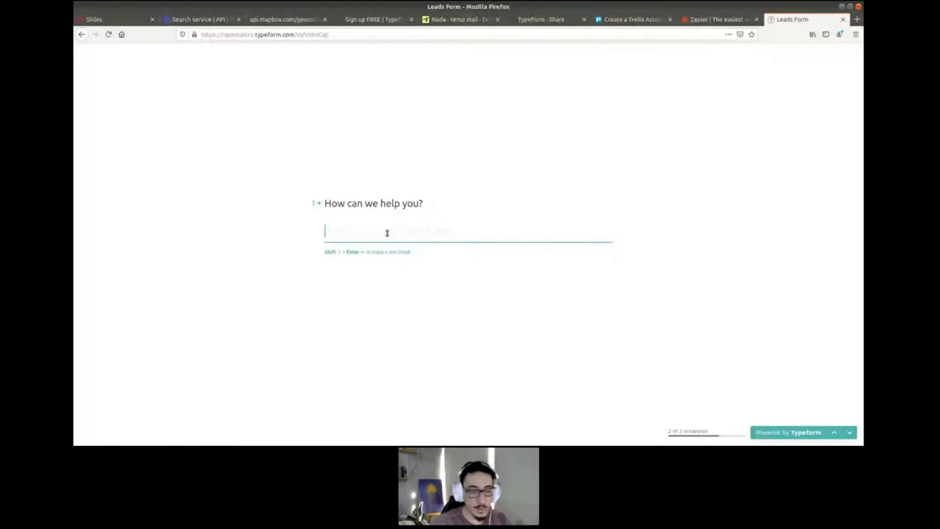
pyautogui.write('I wa')
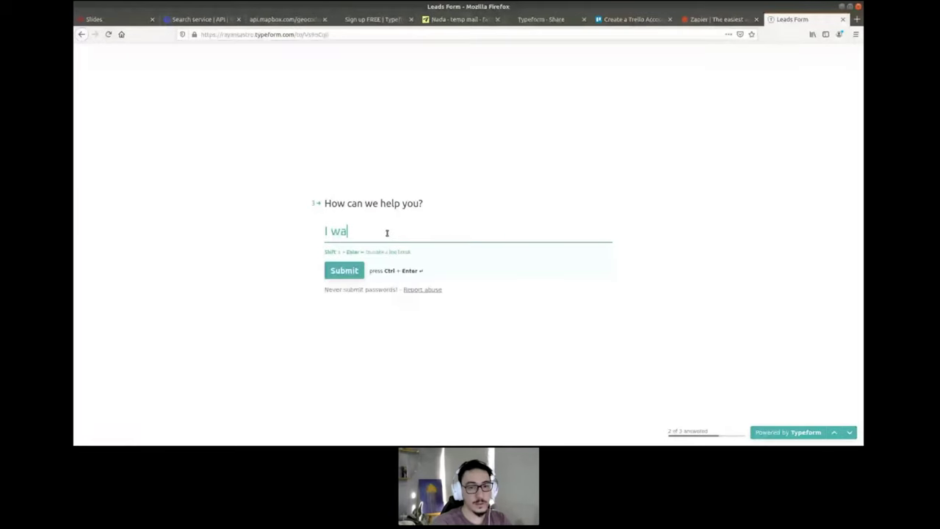
pyautogui.write('nt to sell products')
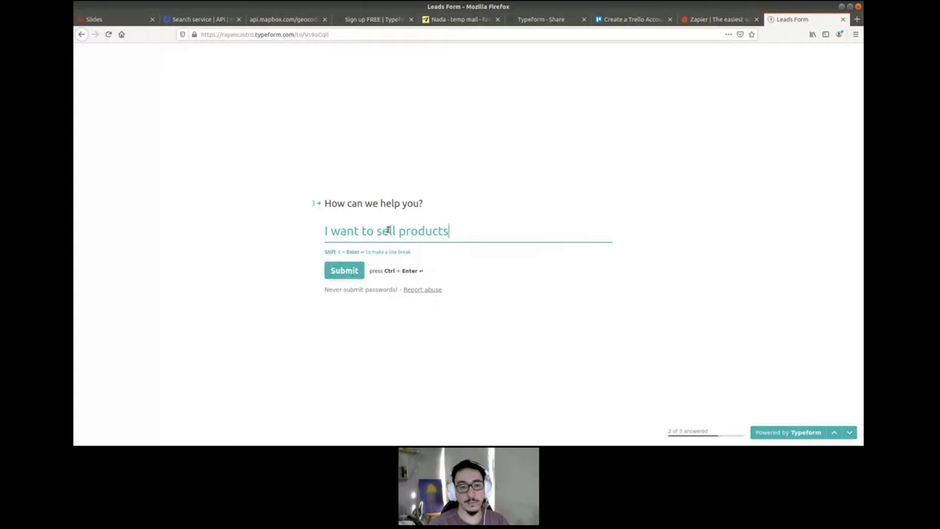
pyautogui.doubleClick(385, 231)
pyautogui.write('buy')
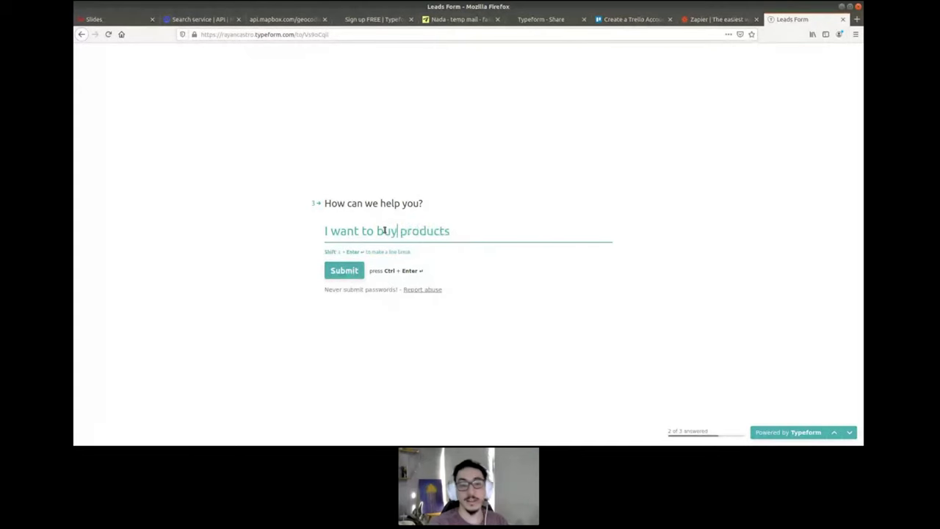
pyautogui.click(338, 271)
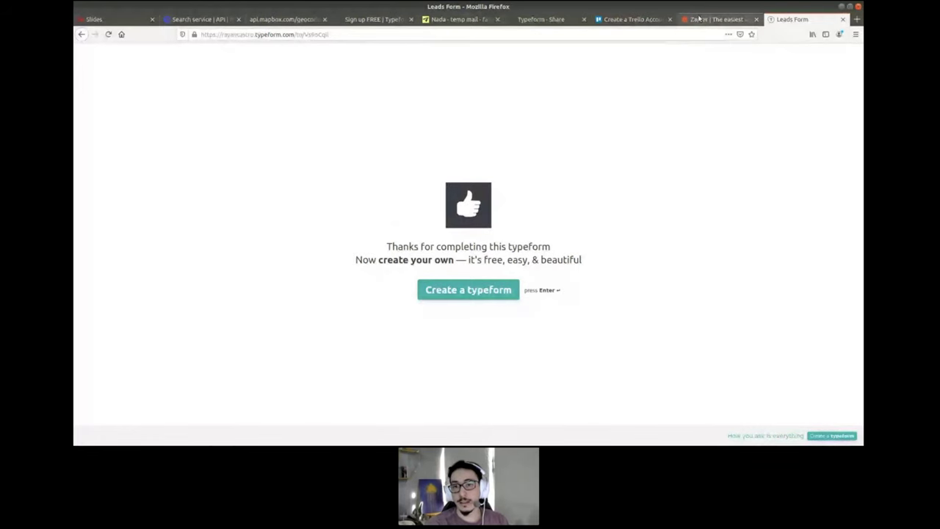
# - Open the Leads Form's Results and show the individual Responses view
pyautogui.click(561, 21)
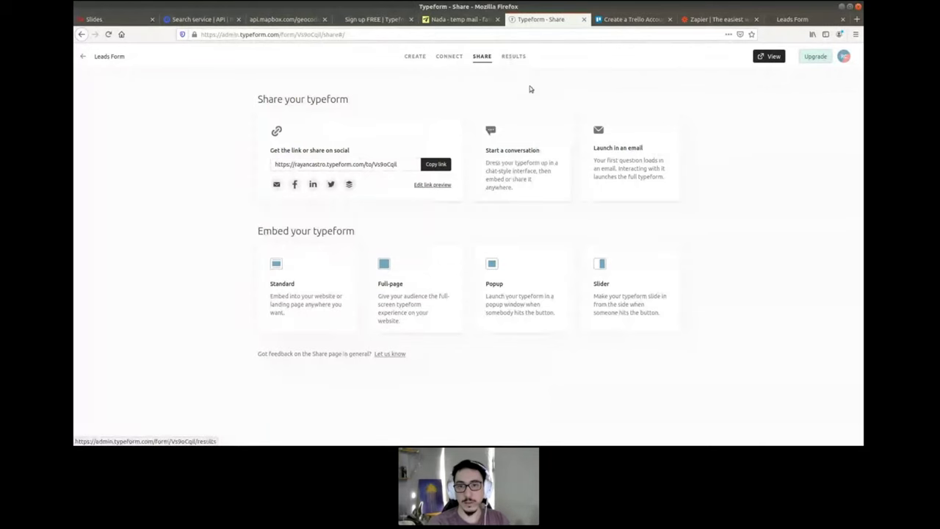
pyautogui.hotkey('ctrl', '+')
pyautogui.click(520, 59)
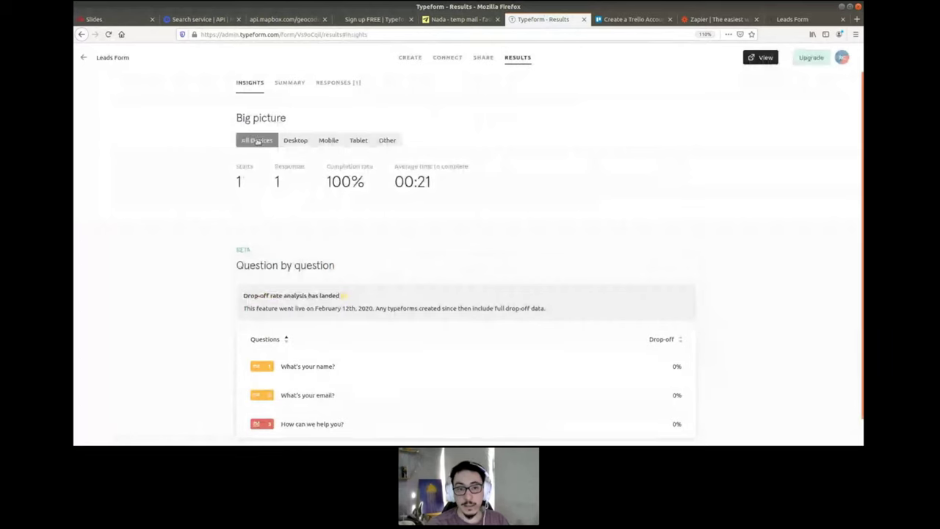
pyautogui.click(338, 88)
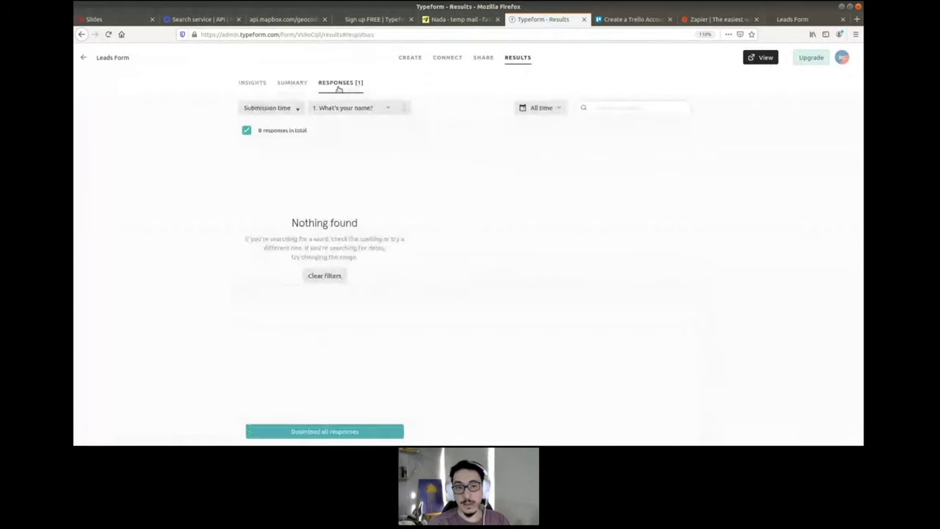
pyautogui.click(252, 84)
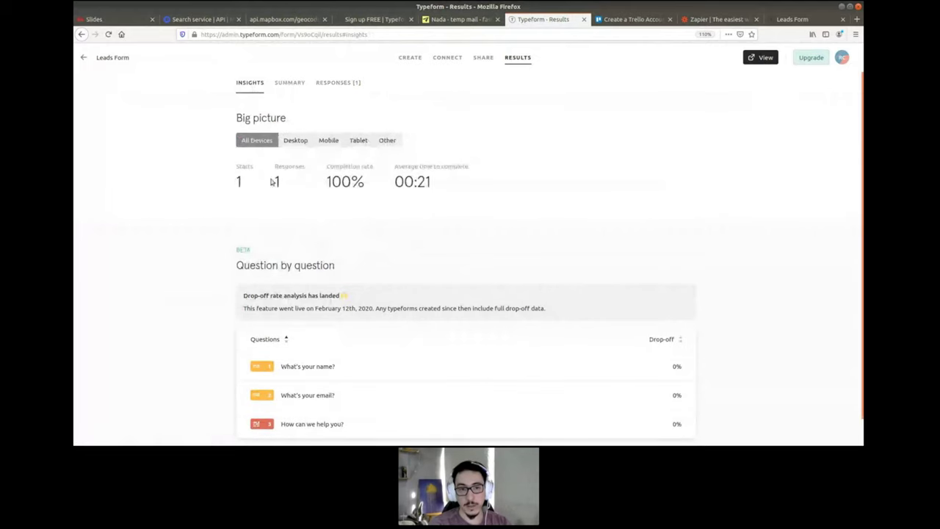
pyautogui.press('F5')
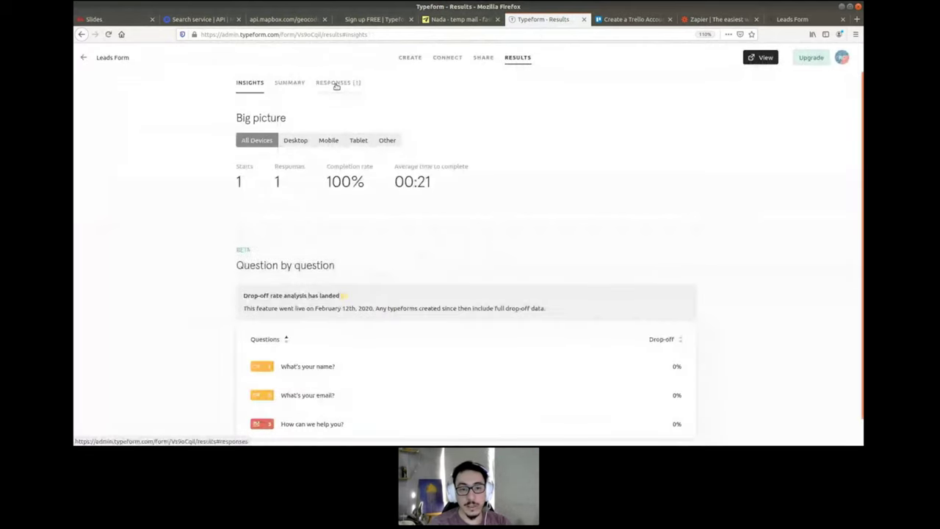
pyautogui.click(336, 84)
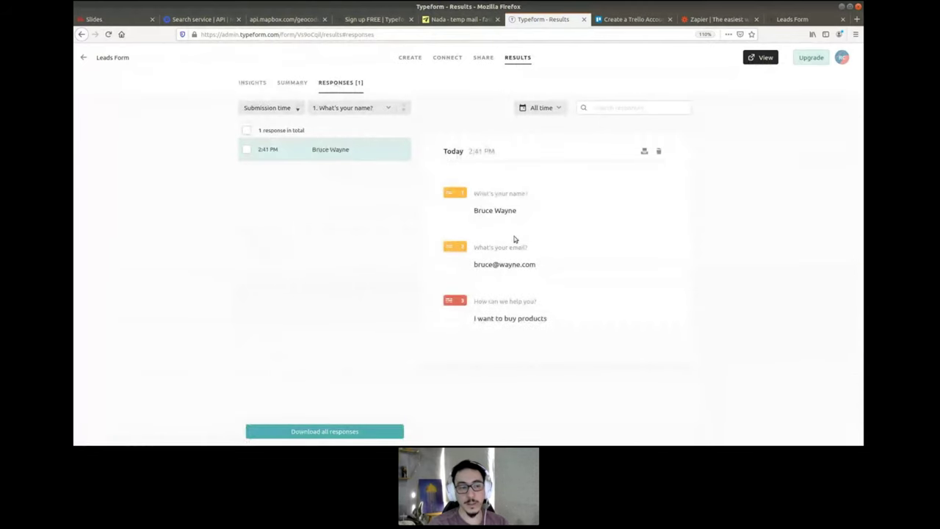
# - Select the test response's name, email and request answers, then go to the Trello sign-up tab
pyautogui.moveTo(519, 210); pyautogui.dragTo(473, 211)
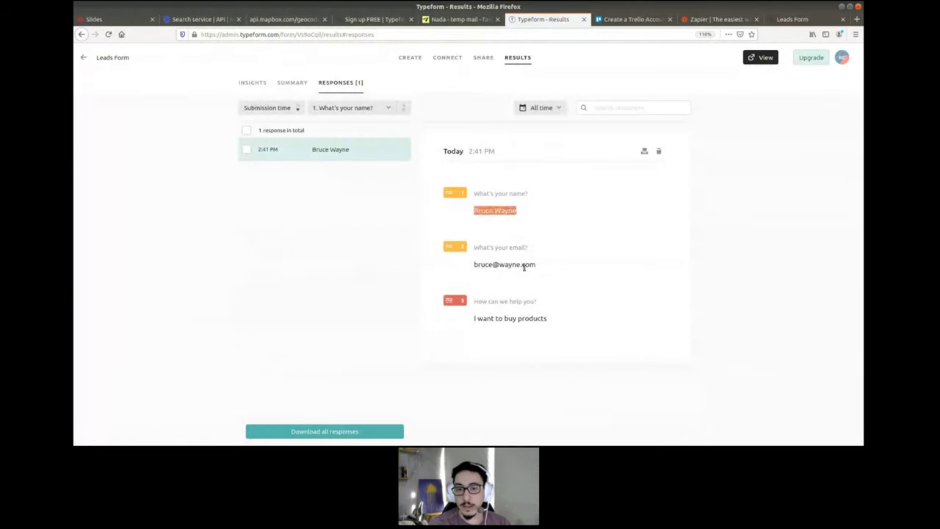
pyautogui.tripleClick(524, 268)
pyautogui.tripleClick(525, 319)
pyautogui.click(571, 354)
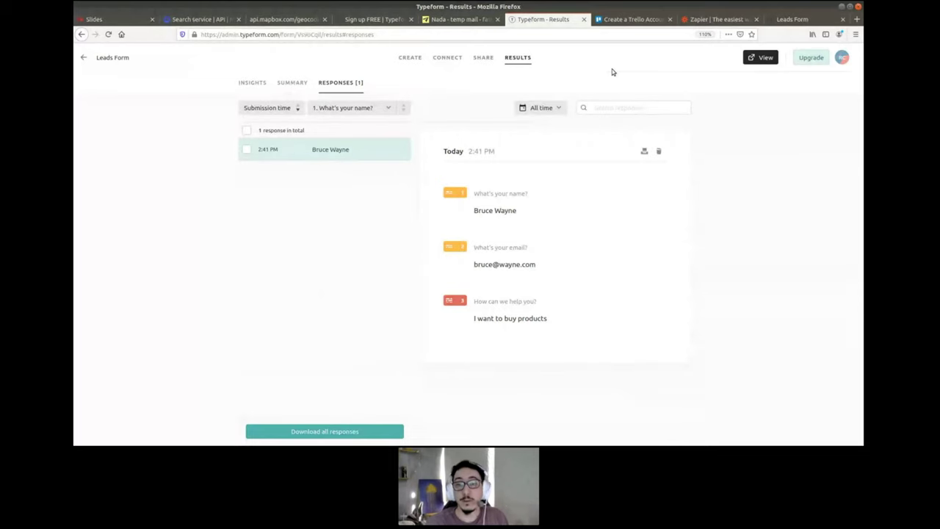
pyautogui.click(615, 19)
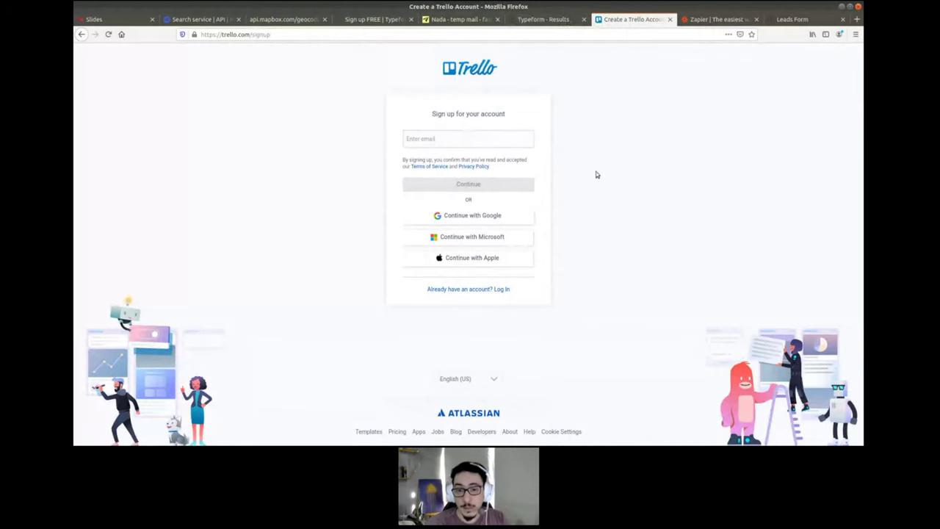
# - Enter the temporary Nada email address on the Trello sign-up page and continue
pyautogui.click(451, 139)
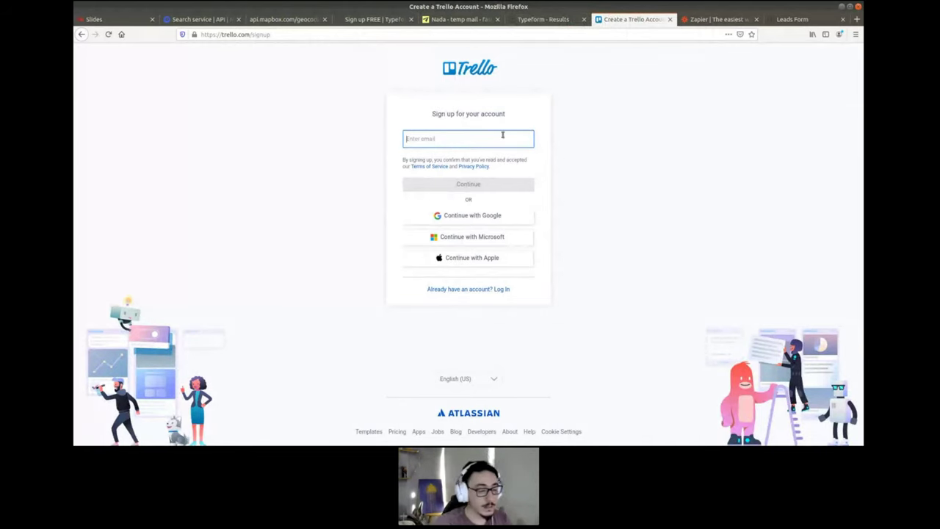
pyautogui.write('https://ravancastro.typeform.com/to/Vs9oOjt')
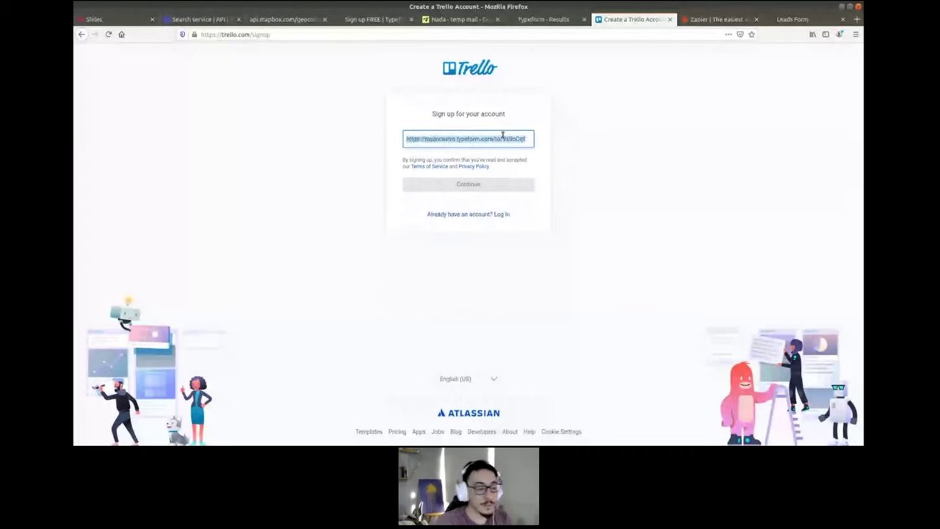
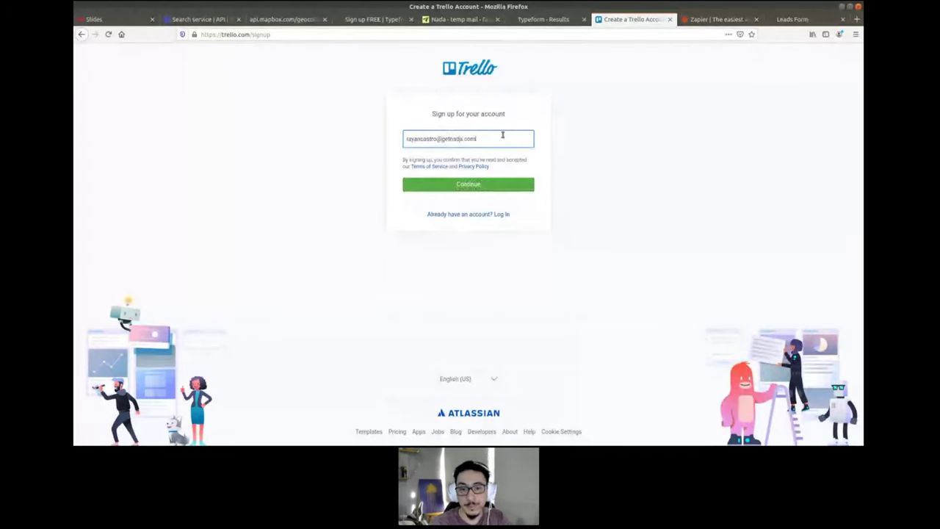
pyautogui.click(485, 181)
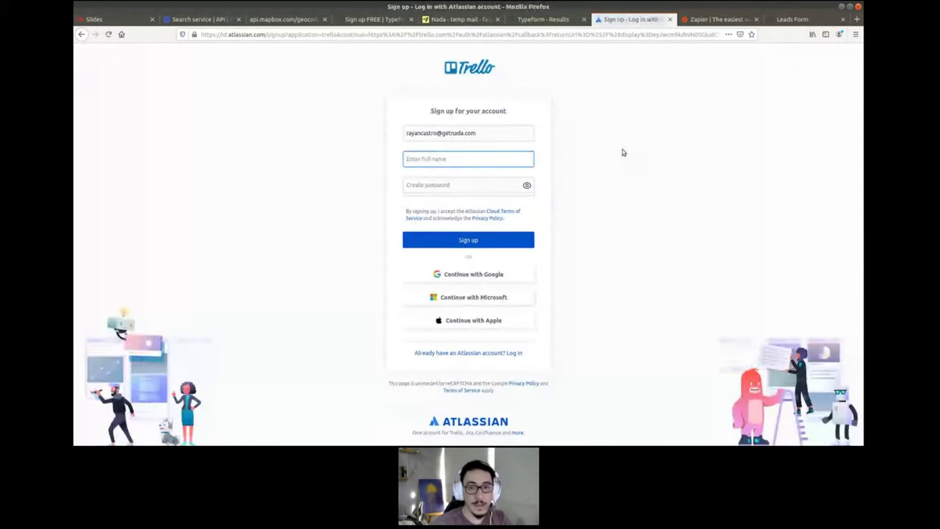
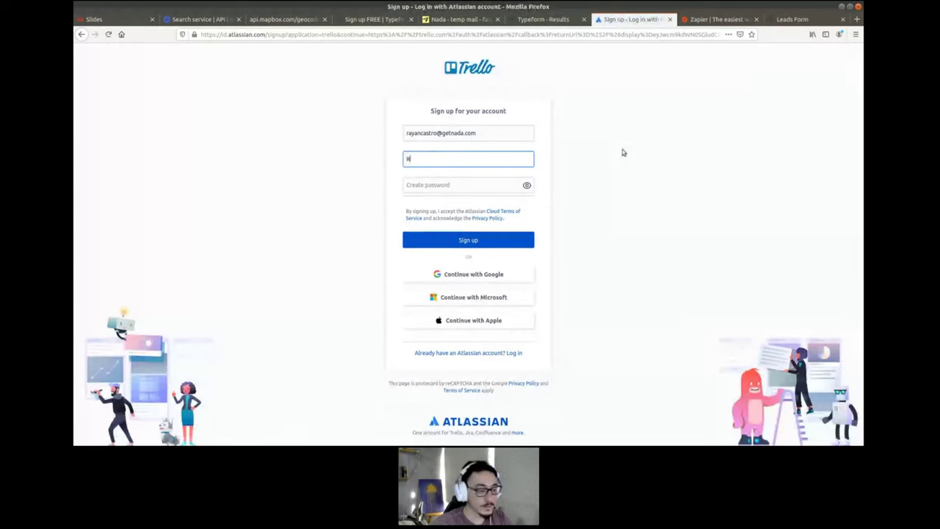
# - Fill in the full name and a password, sign up, and pass the traffic-light reCAPTCHA
pyautogui.press('Tab')
pyautogui.write('**********')
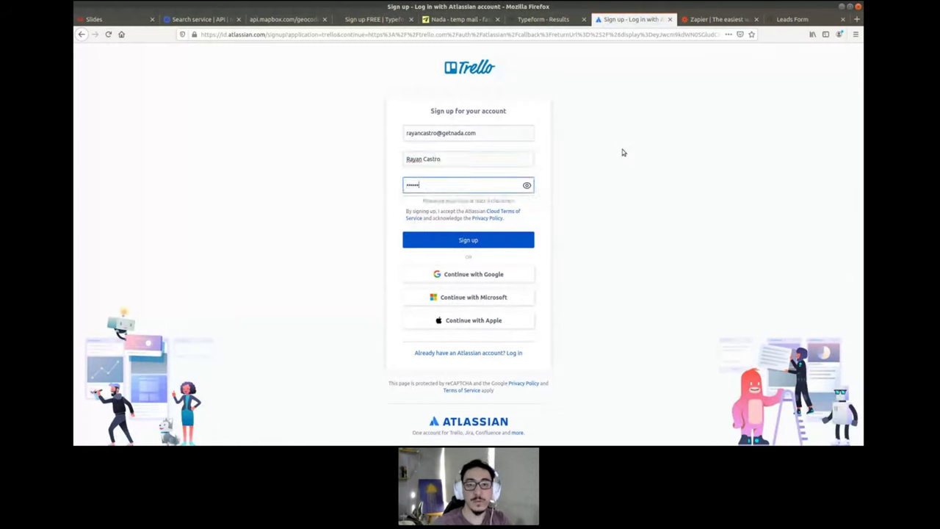
pyautogui.press('Return')
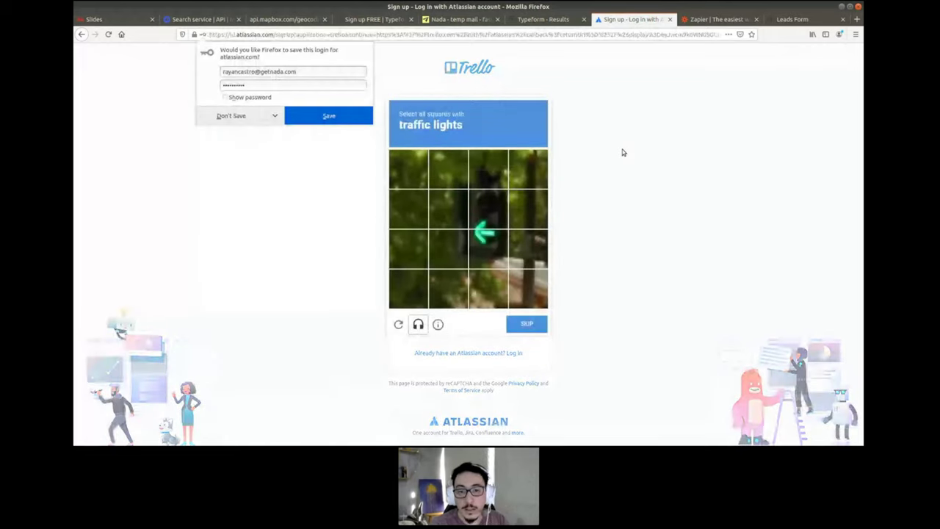
pyautogui.click(487, 248)
pyautogui.click(496, 193)
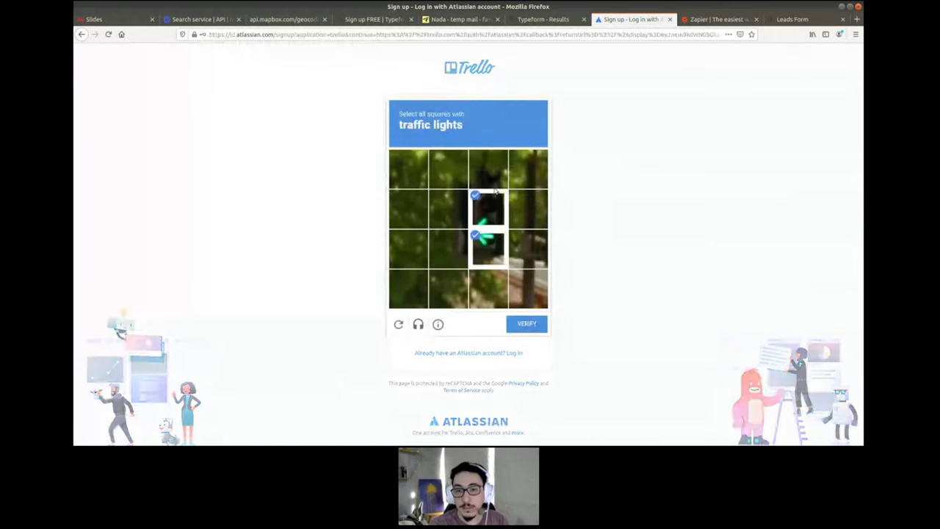
pyautogui.click(527, 327)
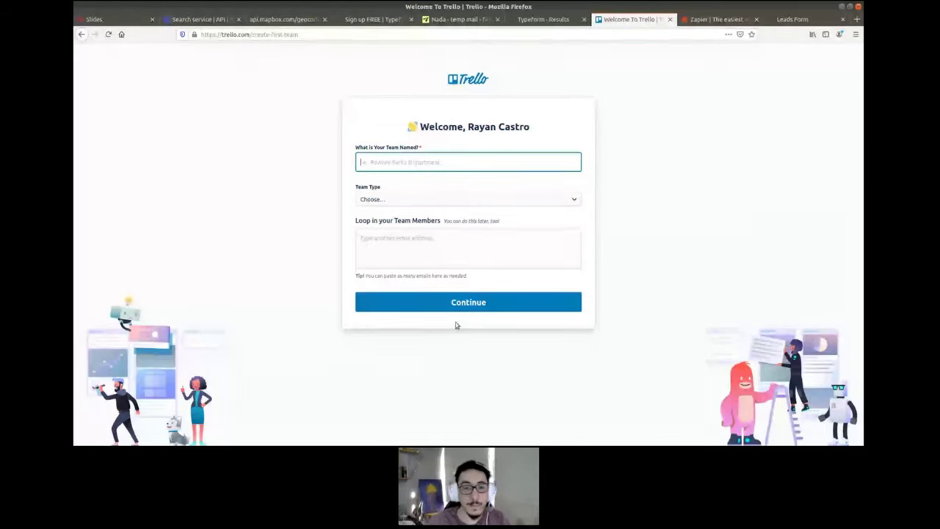
# - Name the first team 'Leads' with team type Other, and skip the Business Class trial
pyautogui.write('Leads')
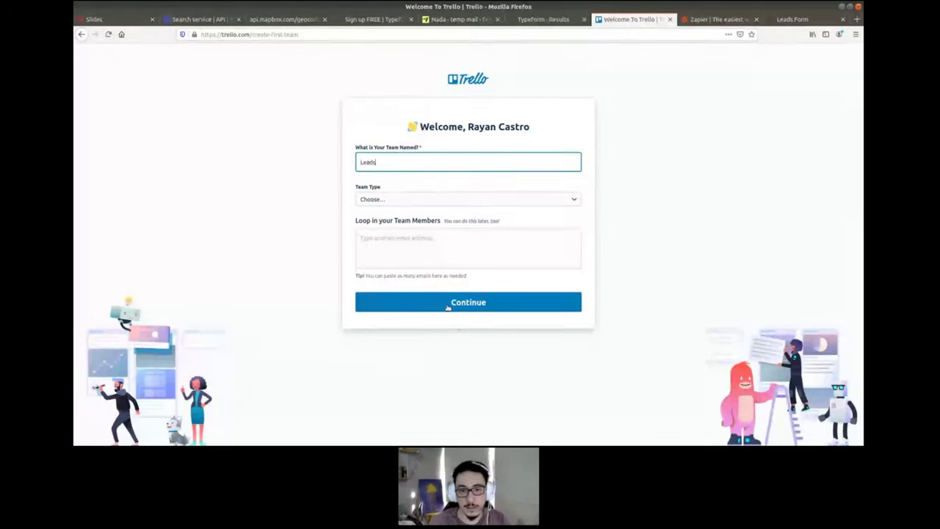
pyautogui.click(448, 307)
pyautogui.click(387, 199)
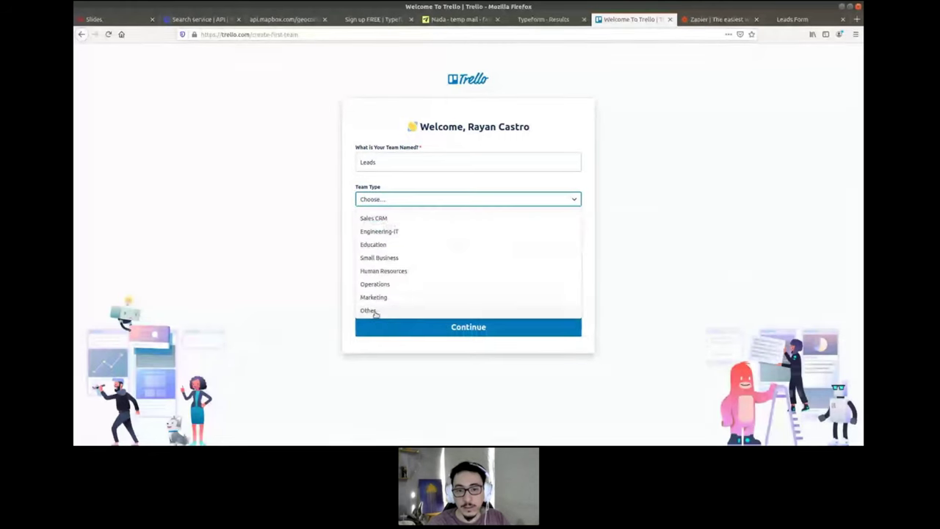
pyautogui.click(369, 310)
pyautogui.click(420, 310)
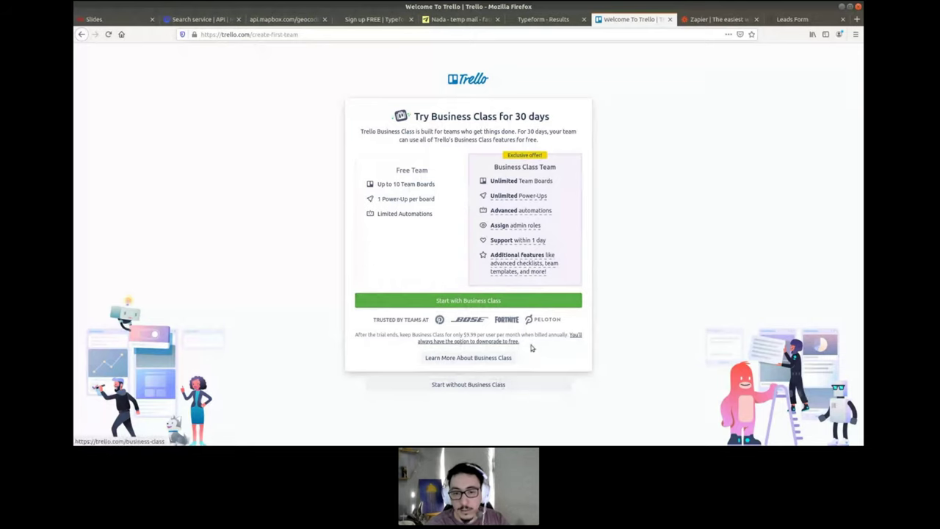
pyautogui.click(496, 384)
# - Skip Business Class and create a new board titled LEADS in the Leads team
pyautogui.click(466, 269)
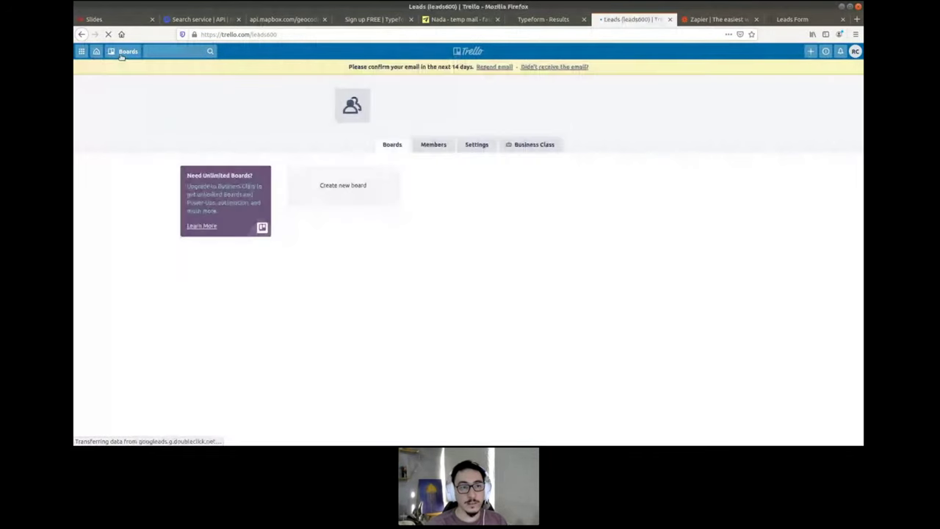
pyautogui.click(121, 52)
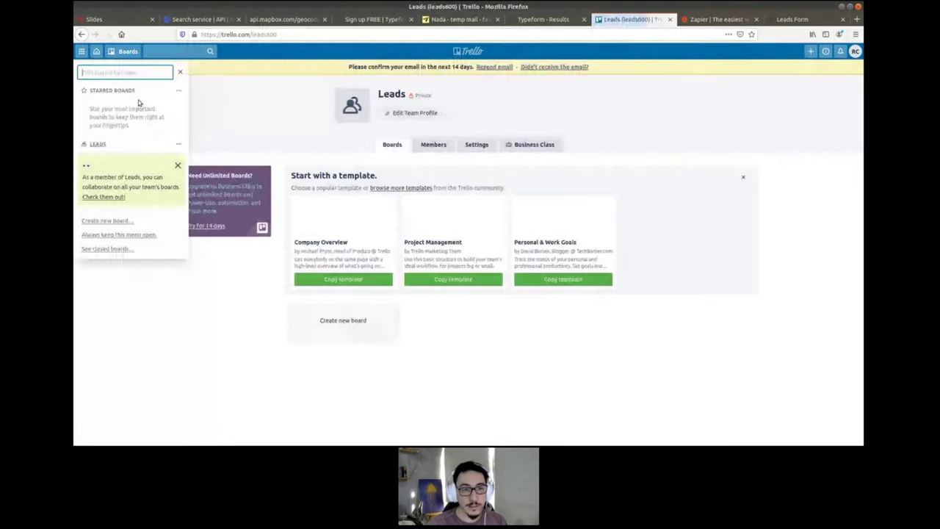
pyautogui.click(296, 116)
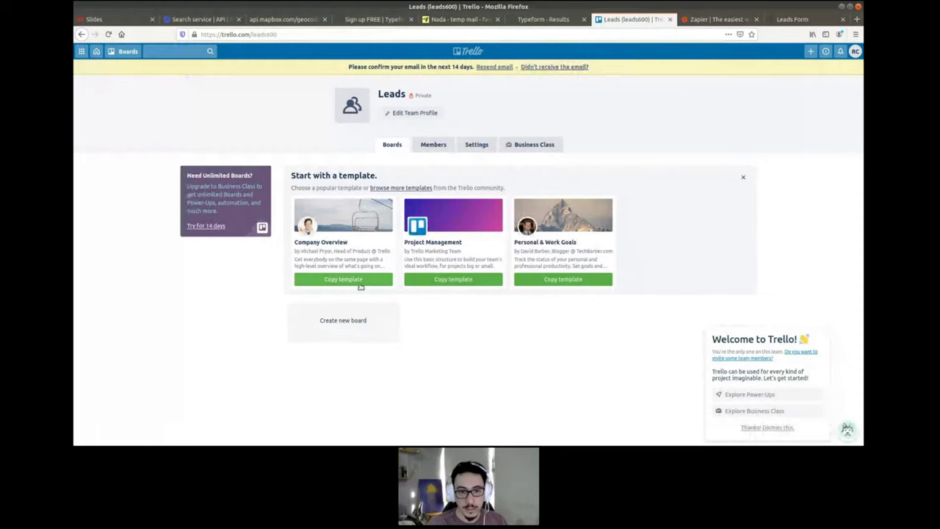
pyautogui.click(330, 321)
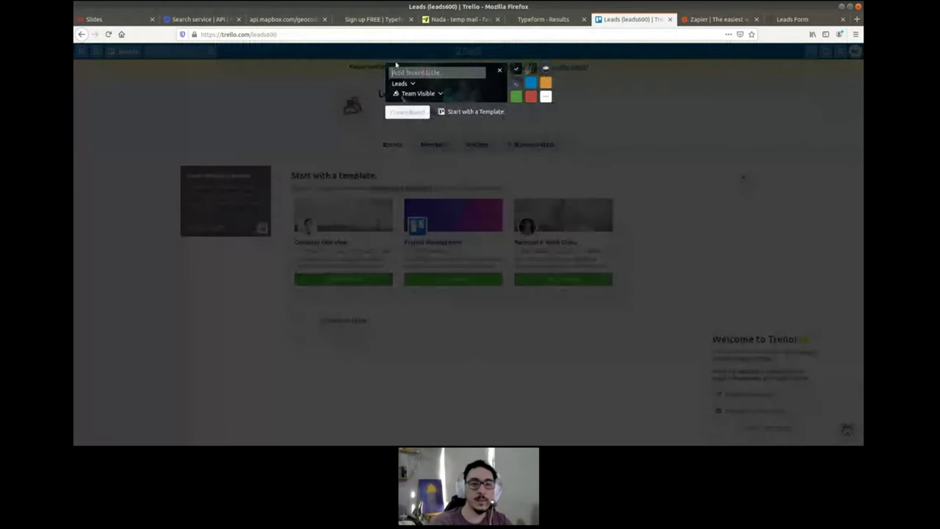
pyautogui.write('LEad')
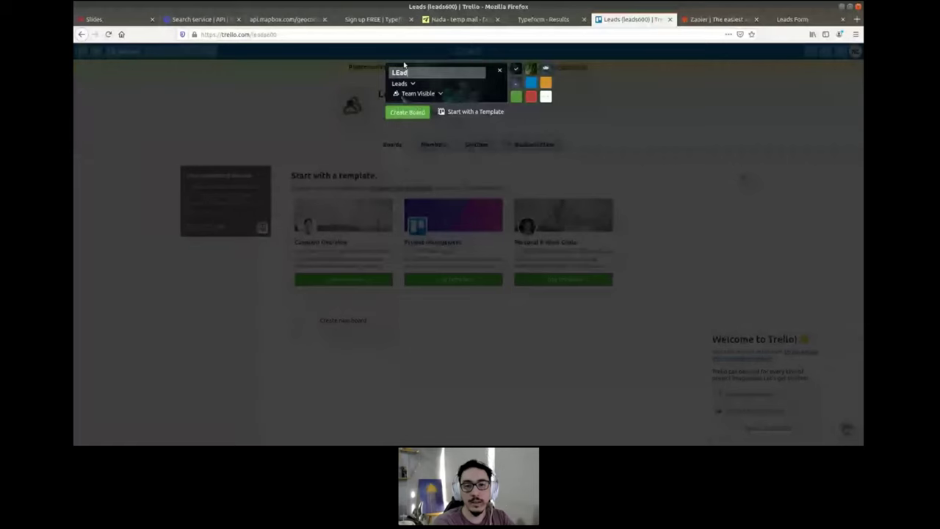
pyautogui.press('BackSpace')
pyautogui.press('BackSpace')
pyautogui.write('ADS')
pyautogui.click(423, 111)
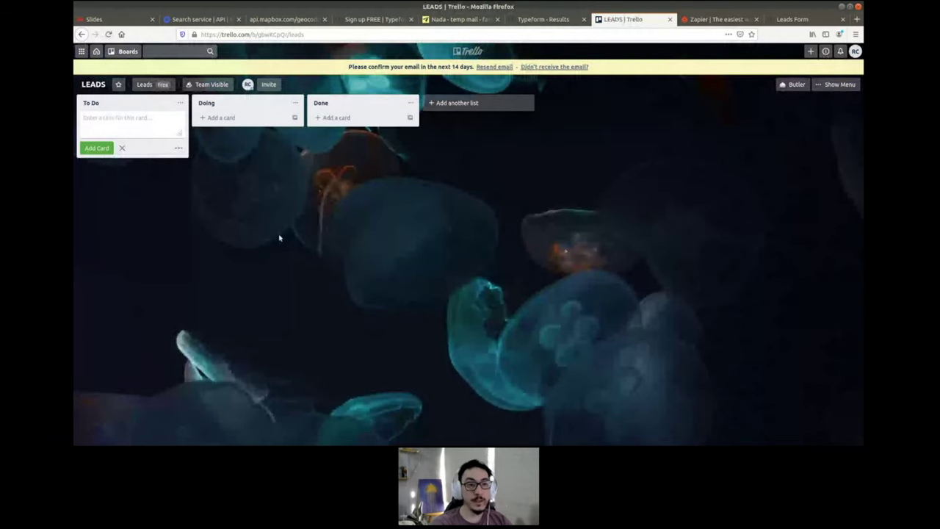
# - Rename the To Do, Doing and Done lists to INBOX, CONTACTED and CLOSED
pyautogui.click(233, 165)
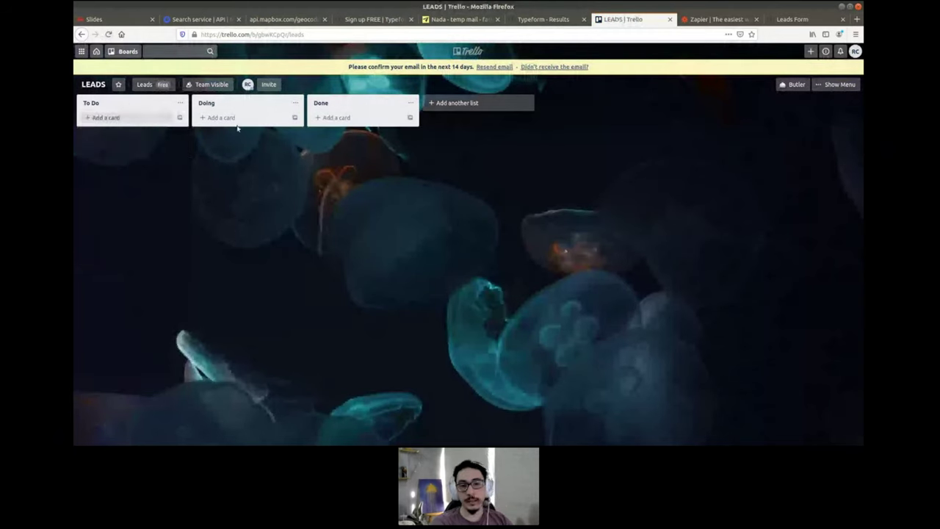
pyautogui.click(106, 100)
pyautogui.write('INBOX')
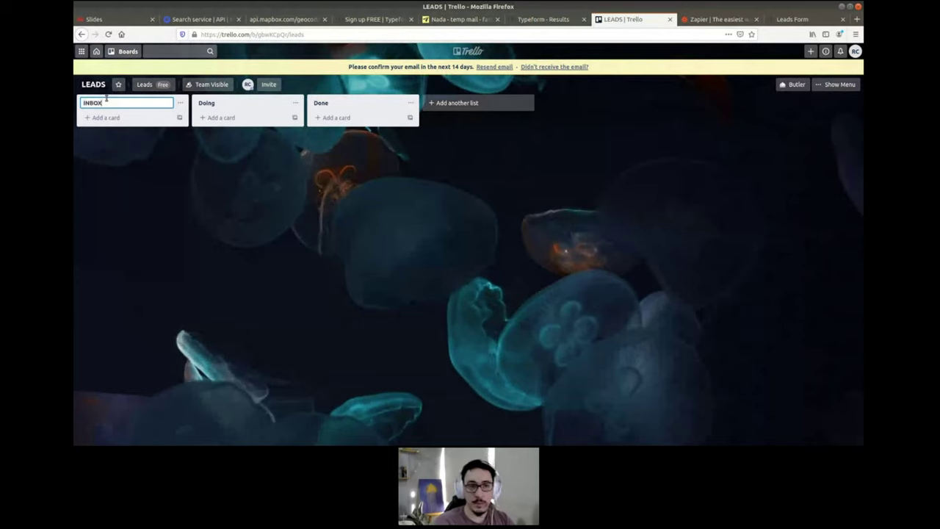
pyautogui.press('Return')
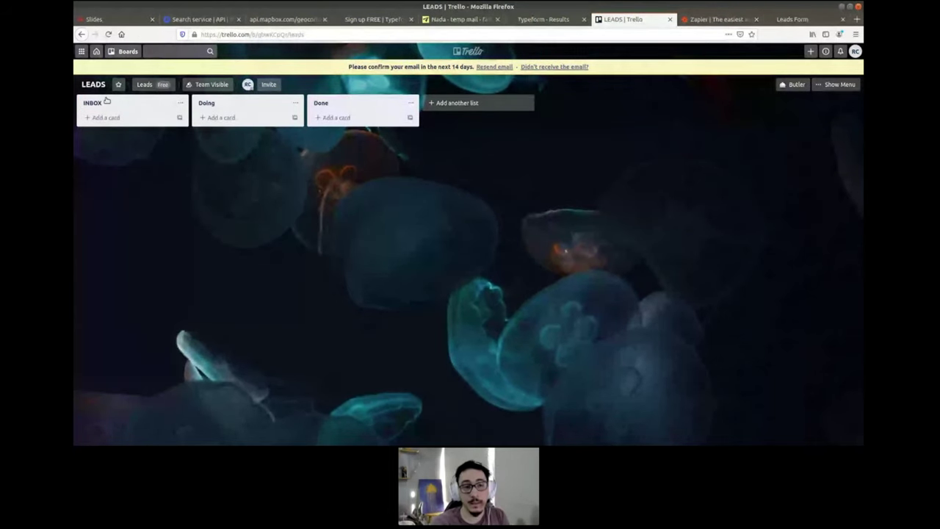
pyautogui.click(221, 103)
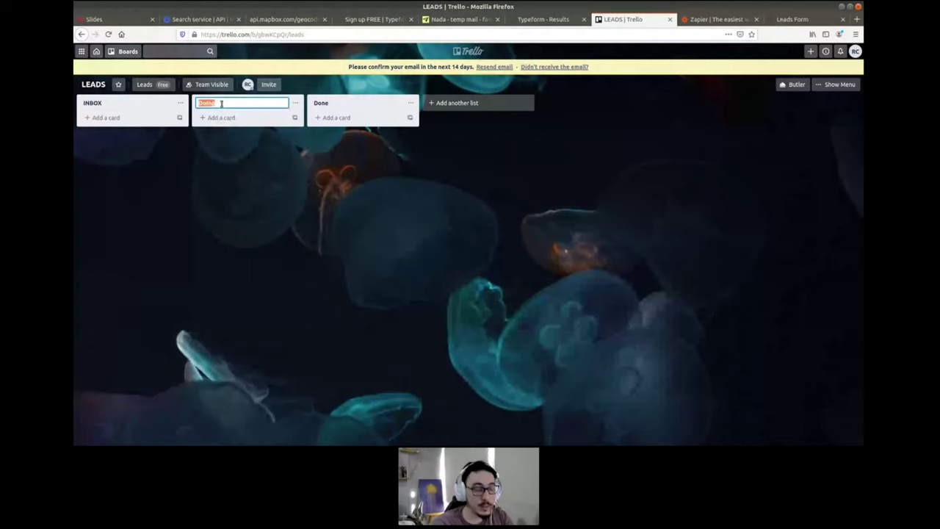
pyautogui.write('CONTACTED')
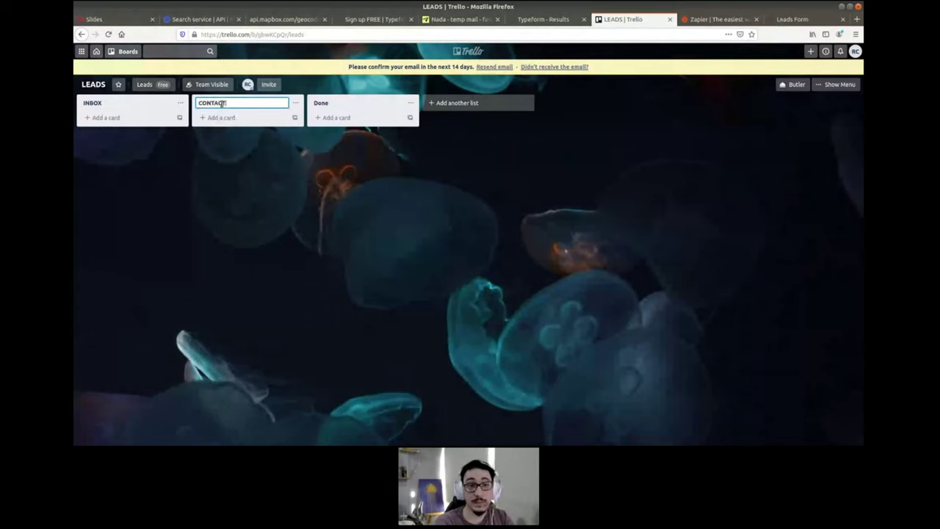
pyautogui.press('Return')
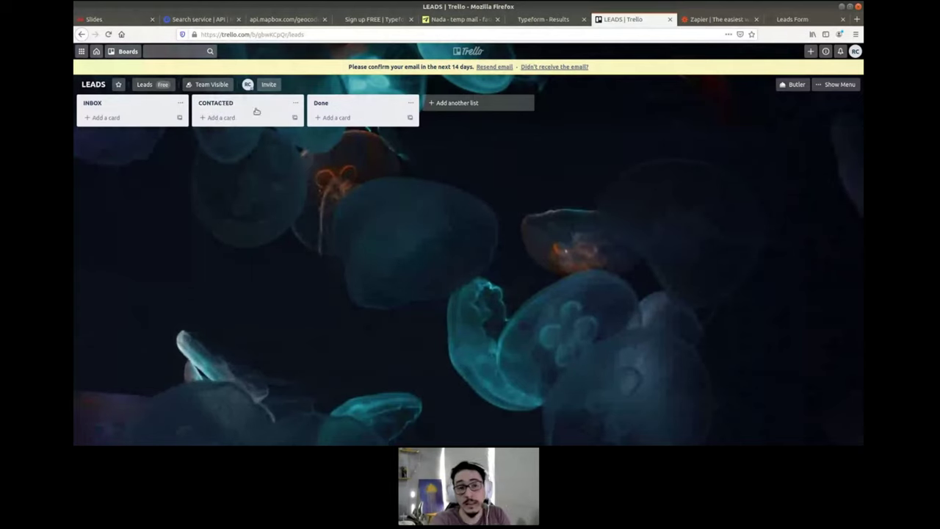
pyautogui.click(319, 104)
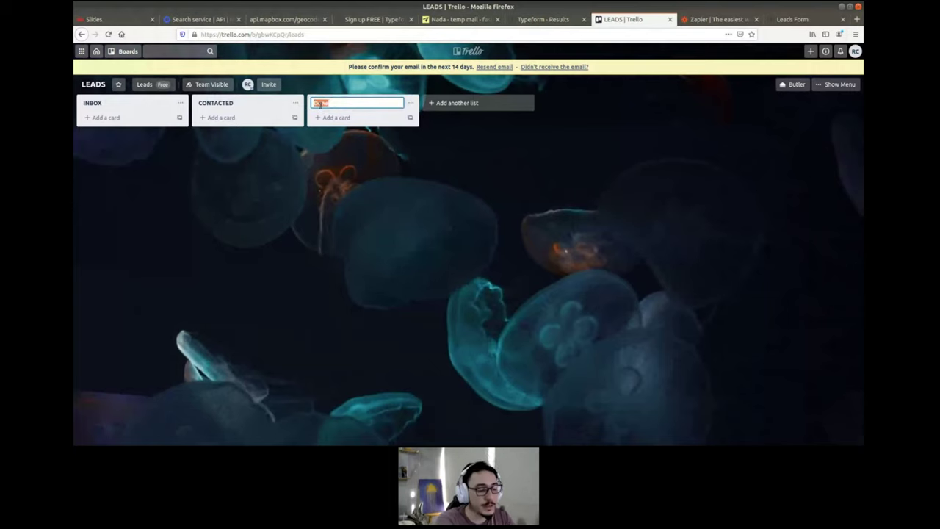
pyautogui.write('CLOSED')
pyautogui.press('Return')
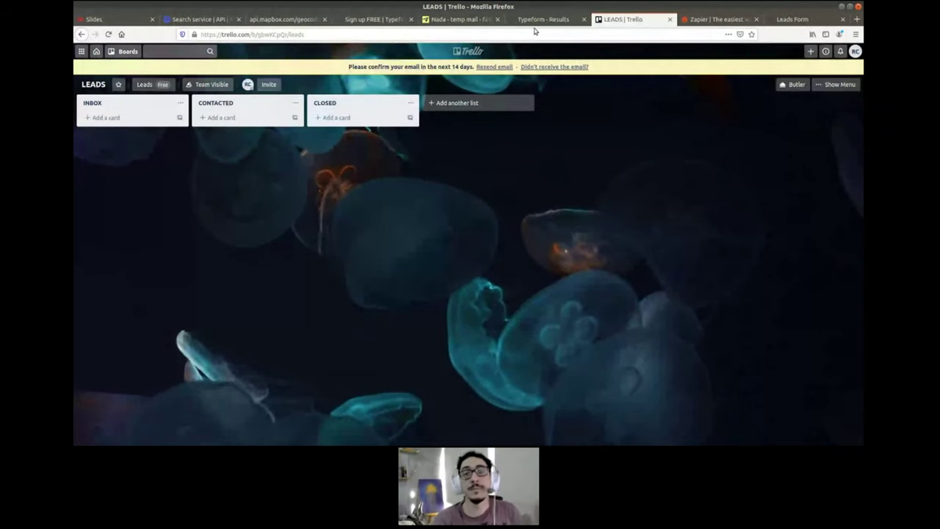
# - Add a card to INBOX titled with the respondent's name copied from the Typeform responses
pyautogui.click(540, 20)
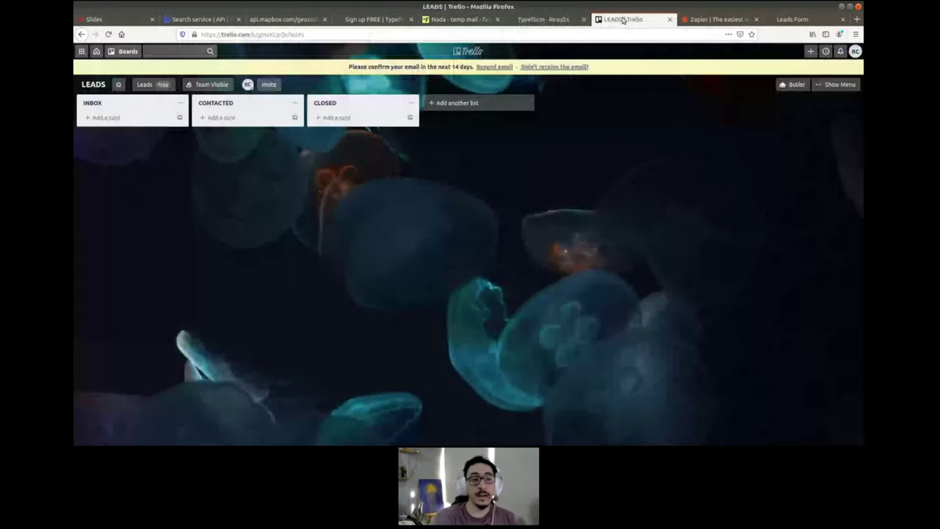
pyautogui.click(624, 17)
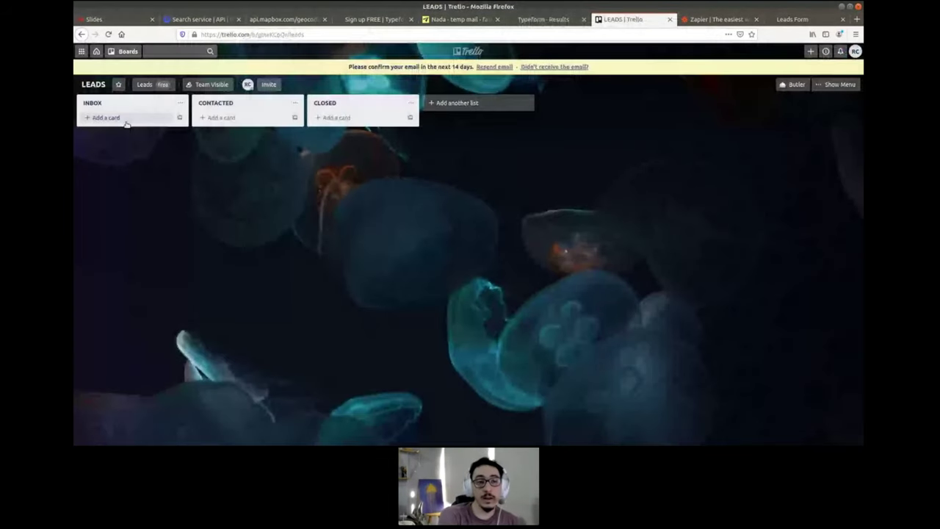
pyautogui.click(539, 20)
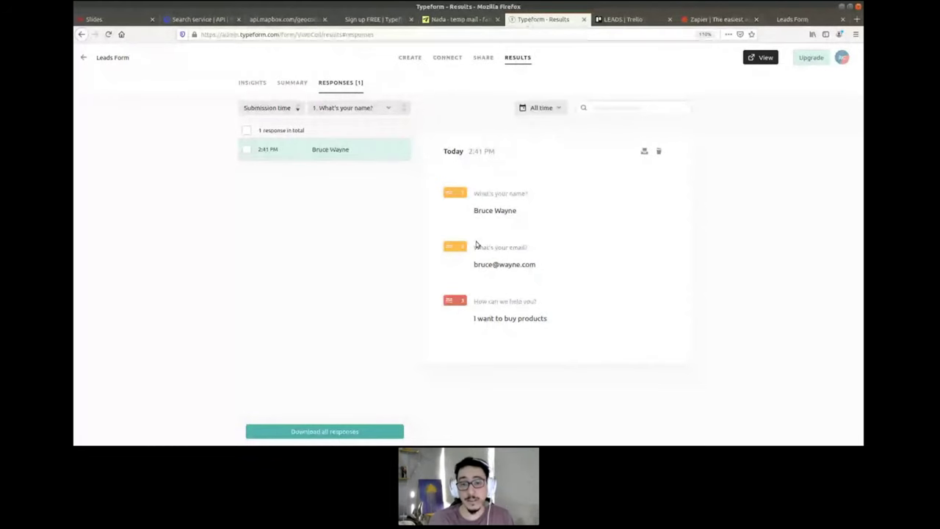
pyautogui.moveTo(473, 210); pyautogui.dragTo(517, 211)
pyautogui.hotkey('ctrl', 'c')
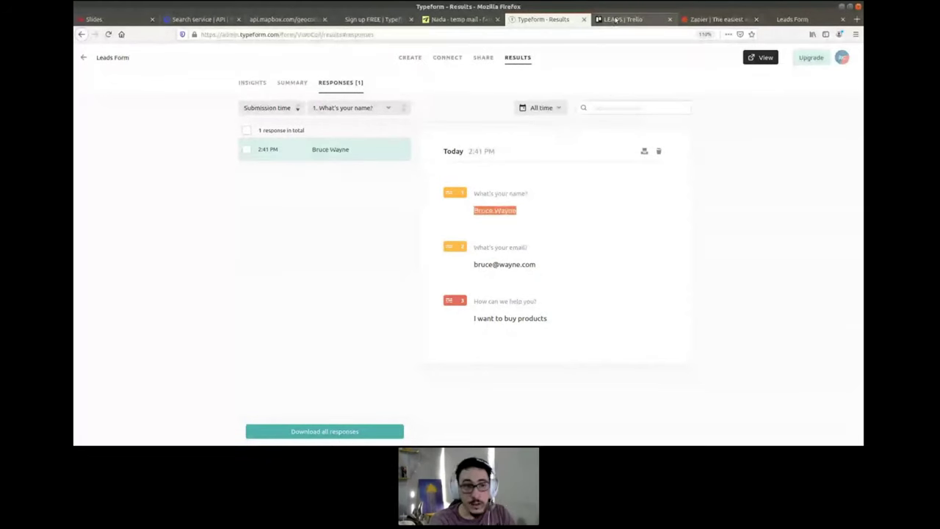
pyautogui.click(616, 20)
pyautogui.click(104, 117)
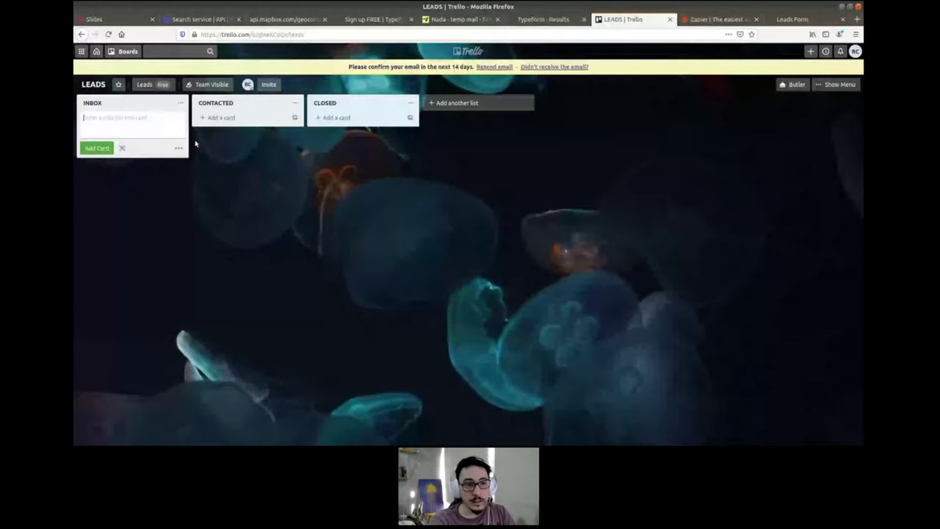
pyautogui.hotkey('ctrl', 'v')
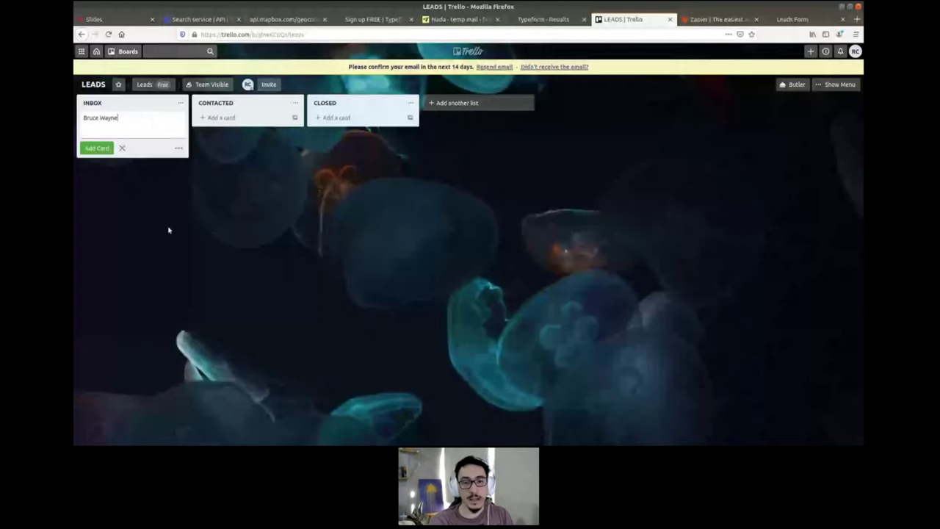
pyautogui.press('Return')
pyautogui.click(102, 117)
# - Paste the respondent's e-mail from the responses into the card description
pyautogui.click(361, 124)
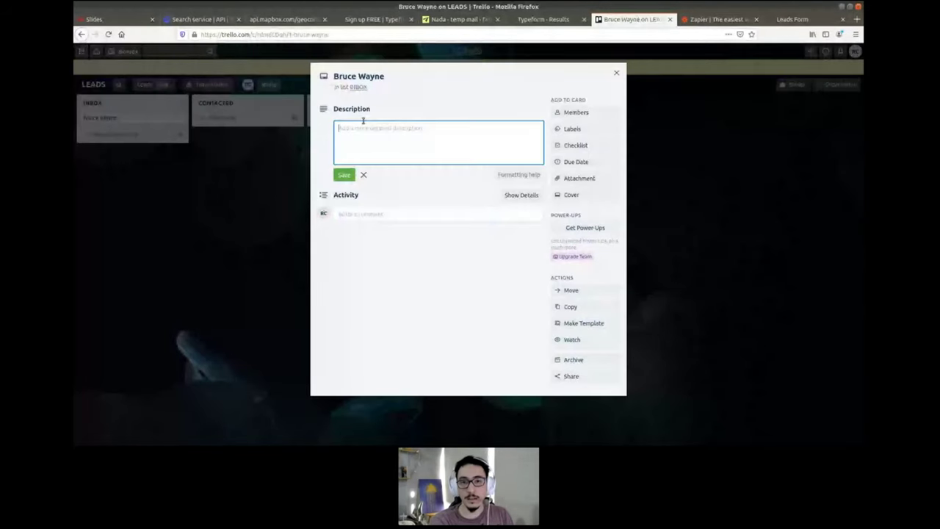
pyautogui.click(563, 23)
pyautogui.tripleClick(506, 264)
pyautogui.hotkey('ctrl', 'c')
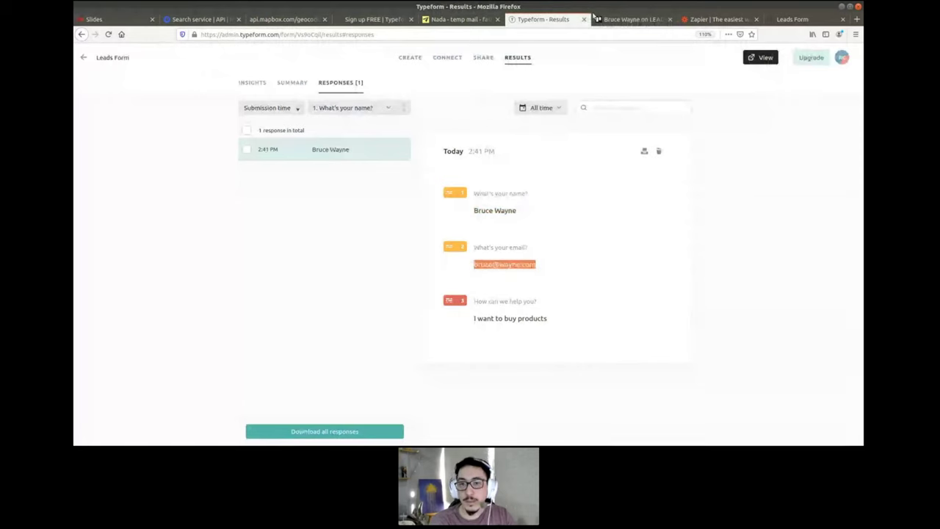
pyautogui.click(611, 20)
pyautogui.hotkey('ctrl', 'v')
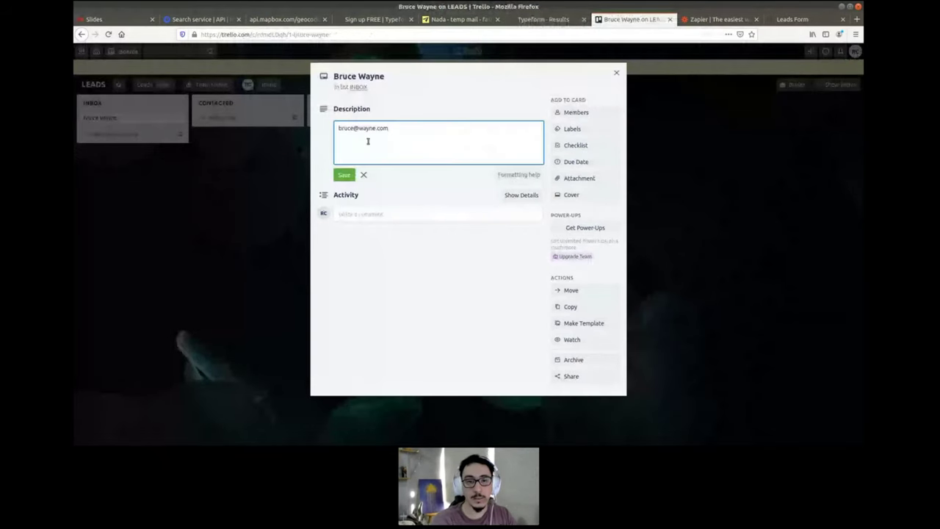
pyautogui.write('________')
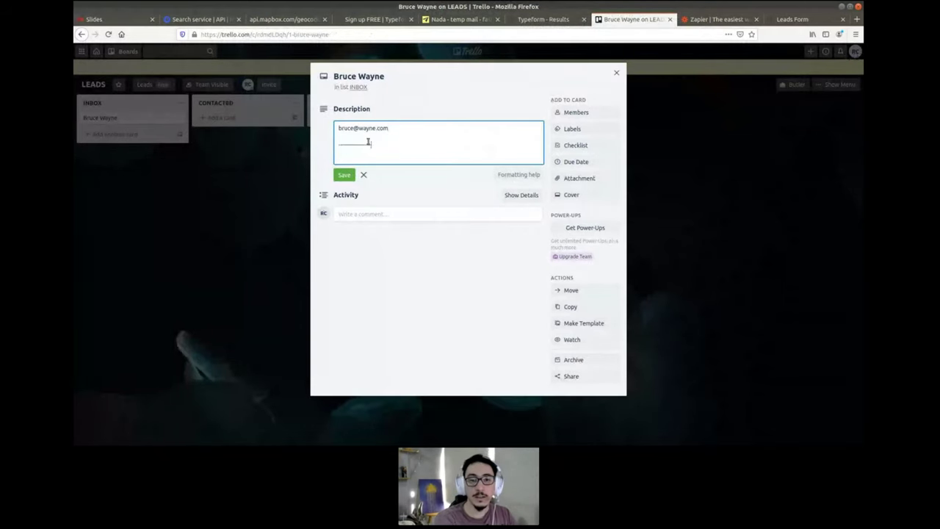
pyautogui.press('Return')
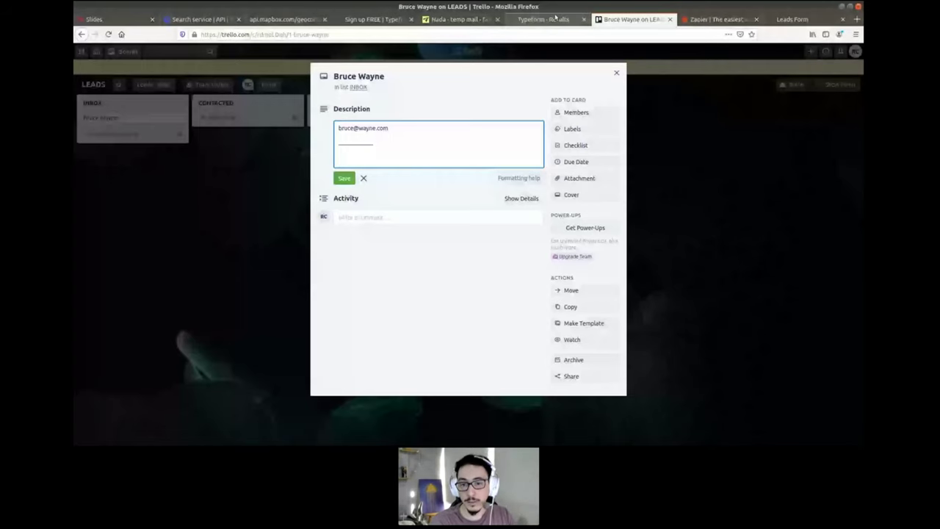
# - Add the request 'I want to buy products' to the description, save it, and close the card
pyautogui.click(556, 16)
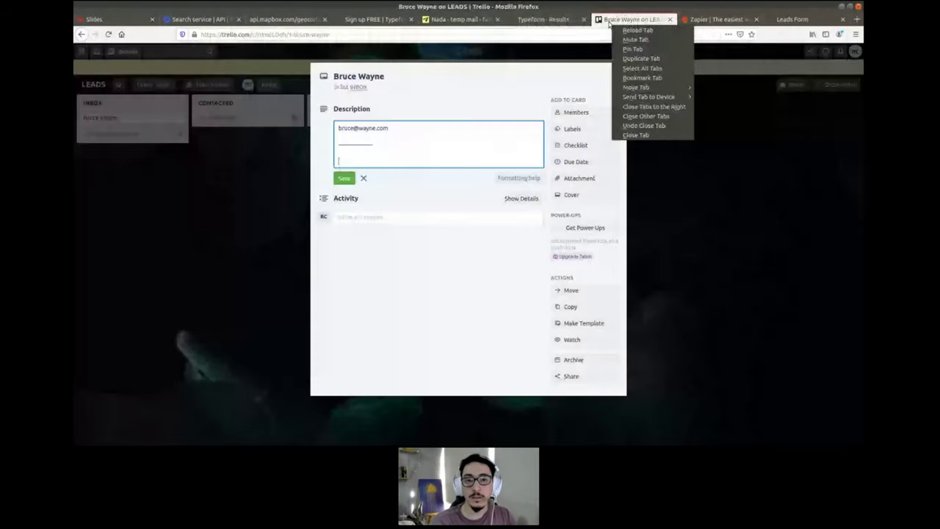
pyautogui.click(610, 19)
pyautogui.rightClick(611, 20)
pyautogui.click(409, 158)
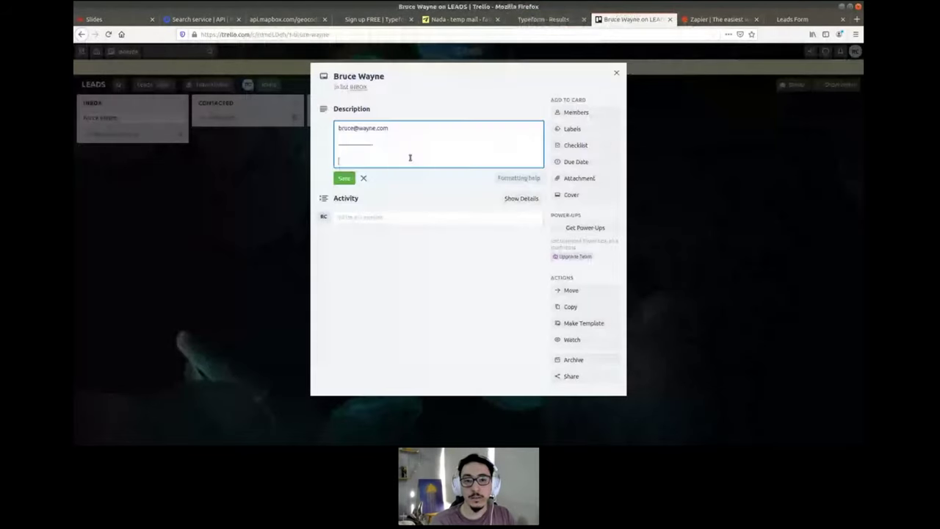
pyautogui.write('I want to buy products')
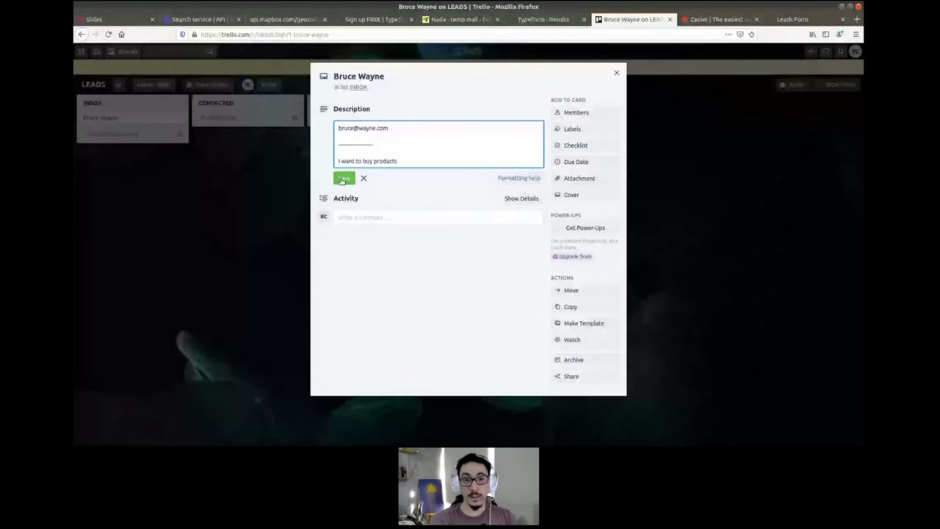
pyautogui.click(348, 181)
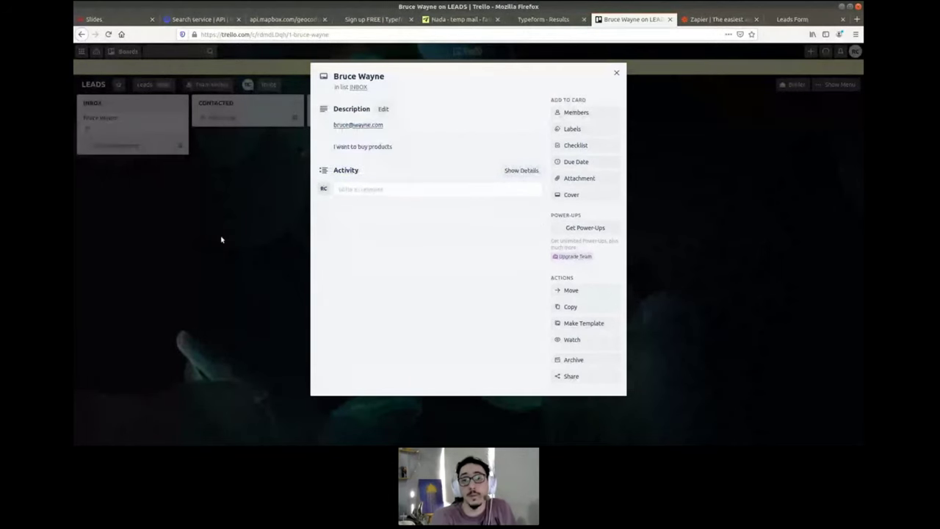
pyautogui.click(221, 240)
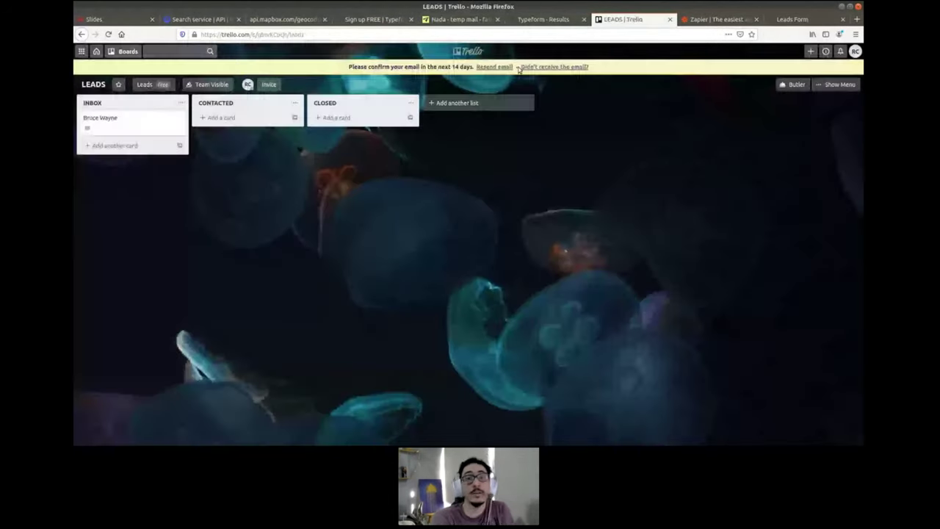
pyautogui.click(543, 19)
pyautogui.click(611, 19)
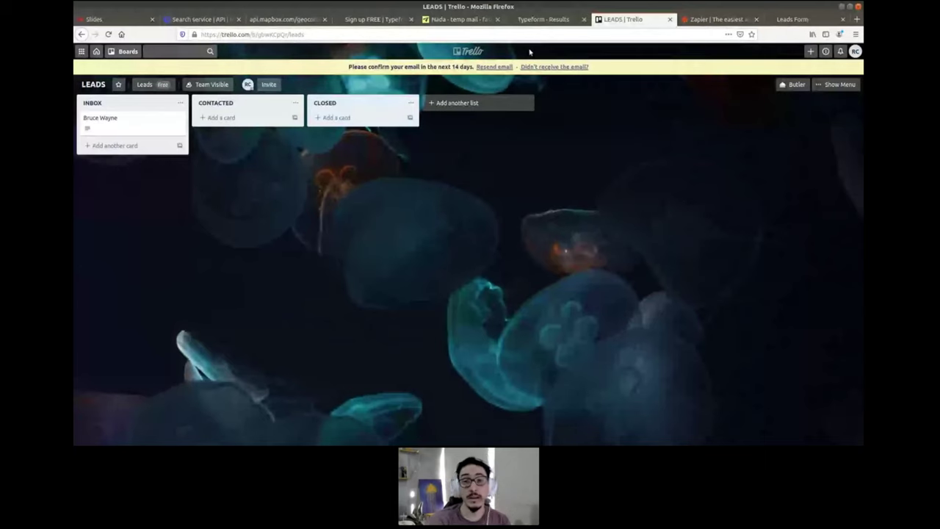
pyautogui.click(536, 18)
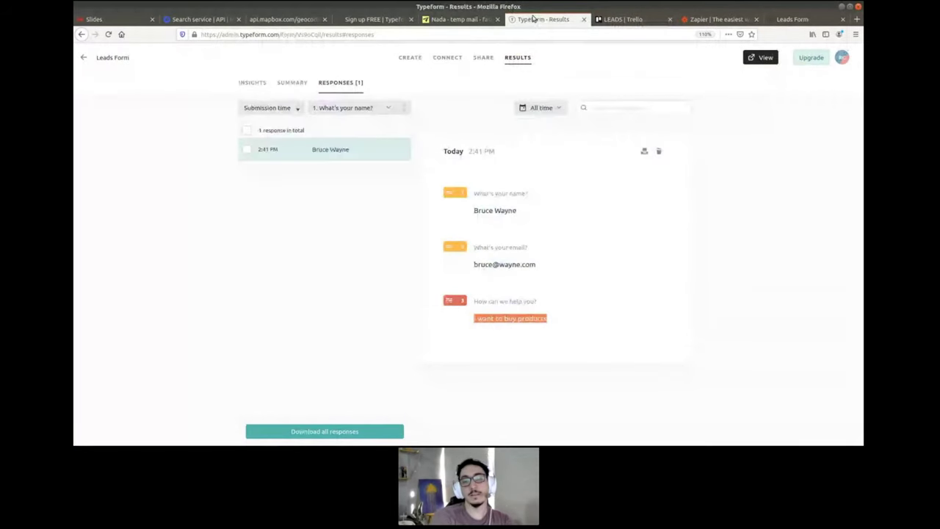
pyautogui.click(619, 20)
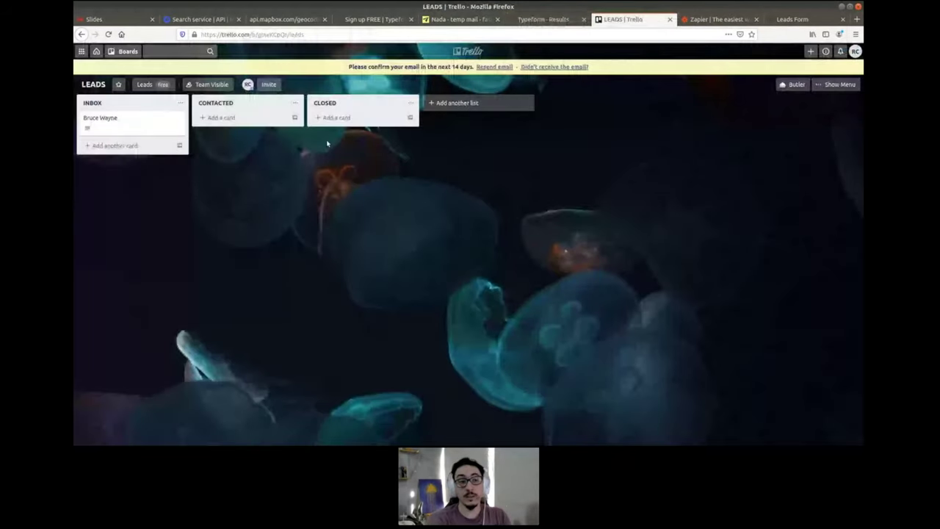
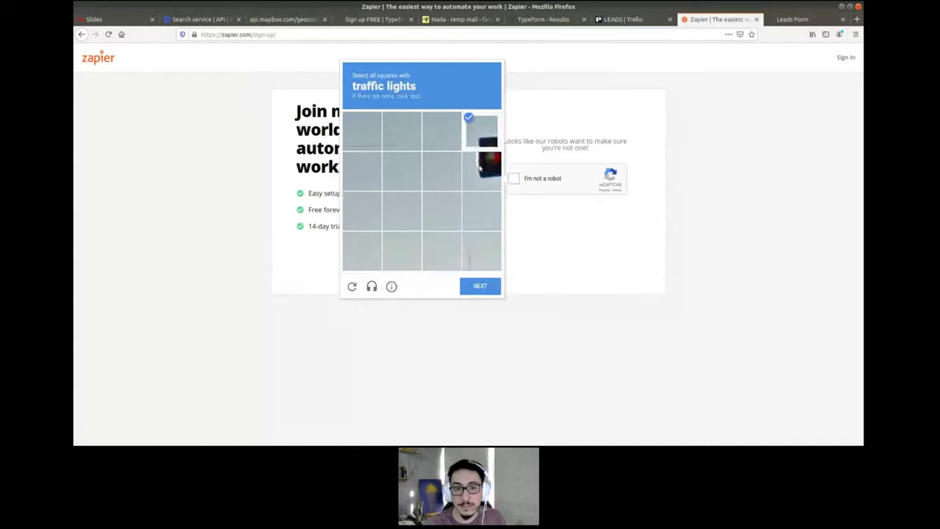
# - Pass the captcha by marking the traffic-light tiles, then the chimney tiles, and verifying
pyautogui.click(479, 158)
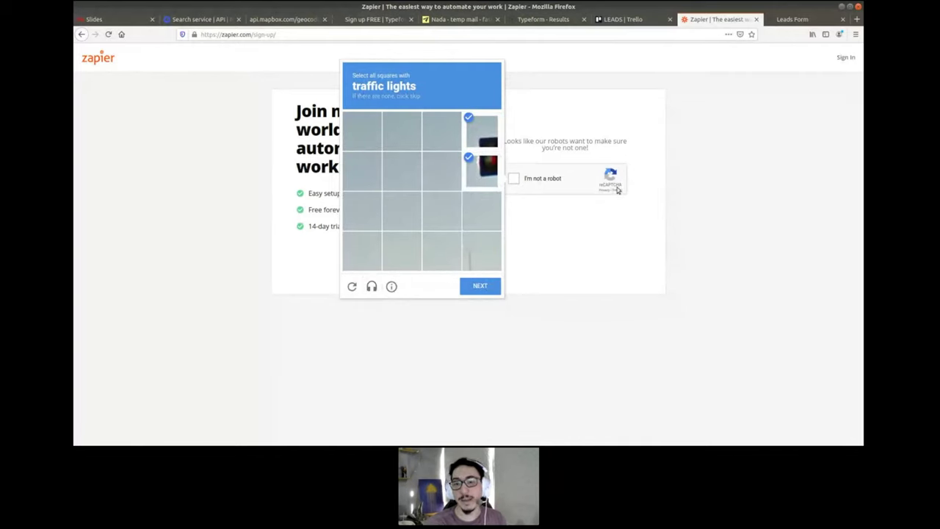
pyautogui.click(481, 292)
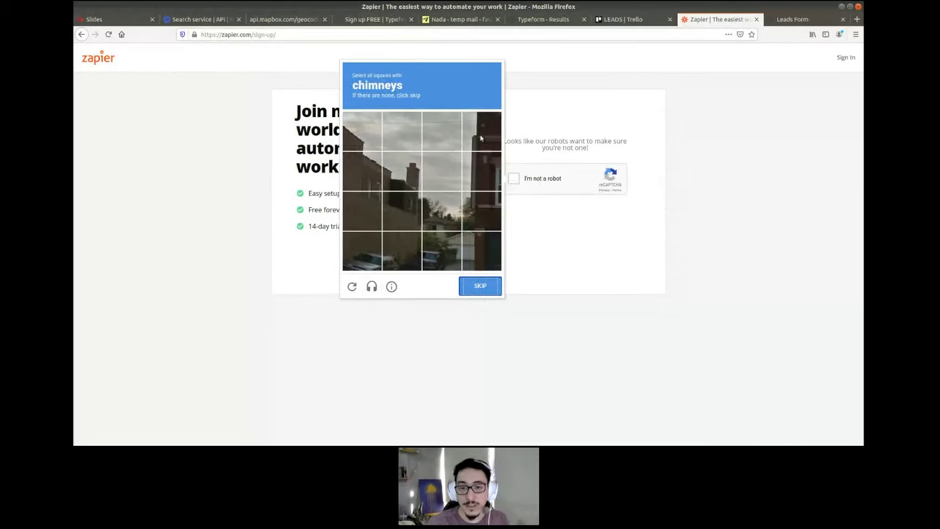
pyautogui.click(482, 140)
pyautogui.click(485, 153)
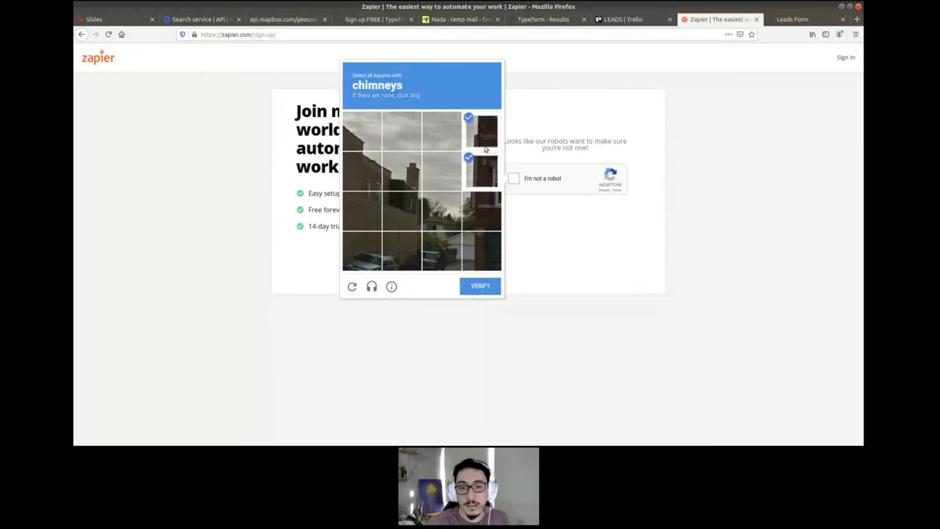
pyautogui.click(395, 181)
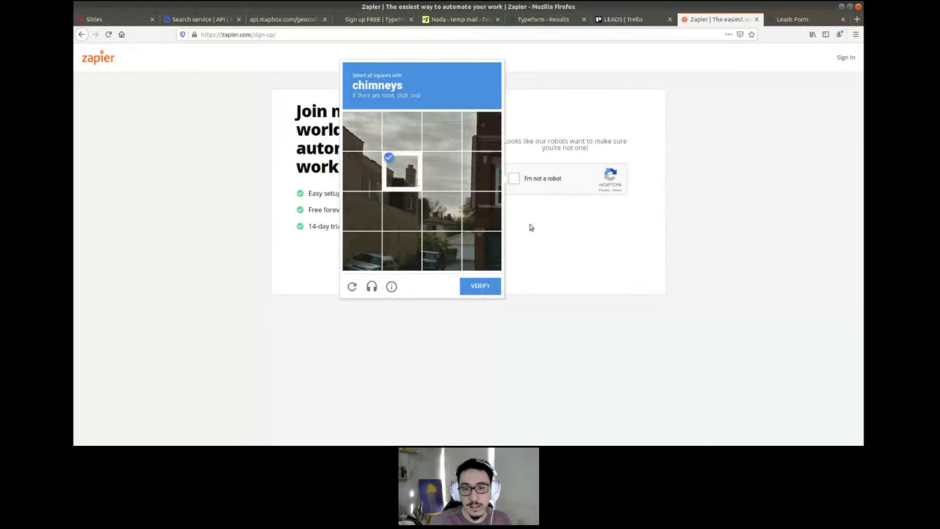
pyautogui.click(491, 290)
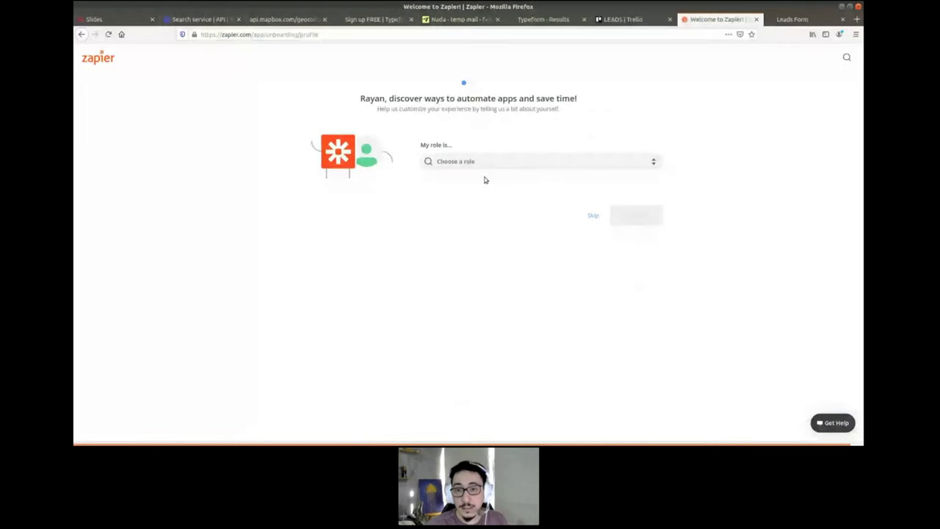
# - Skip the role question and start a new zap from the dashboard
pyautogui.click(594, 218)
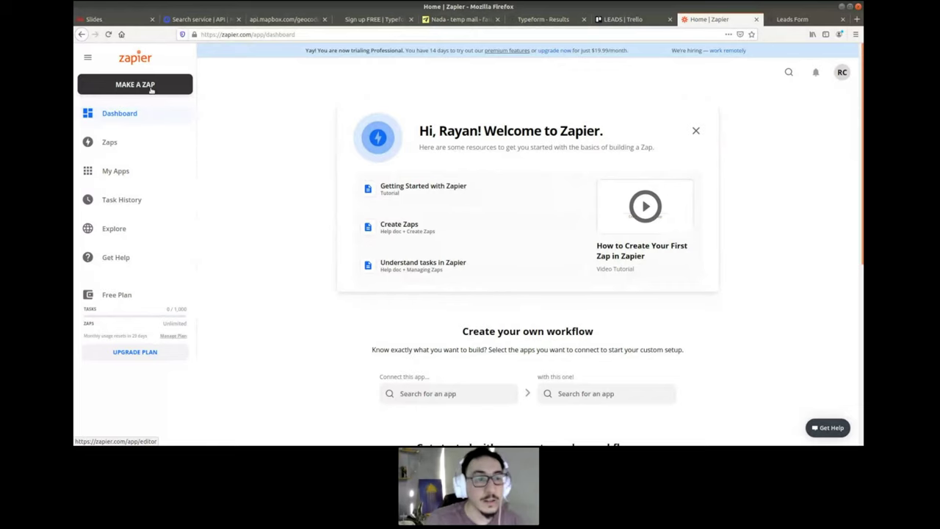
pyautogui.click(150, 87)
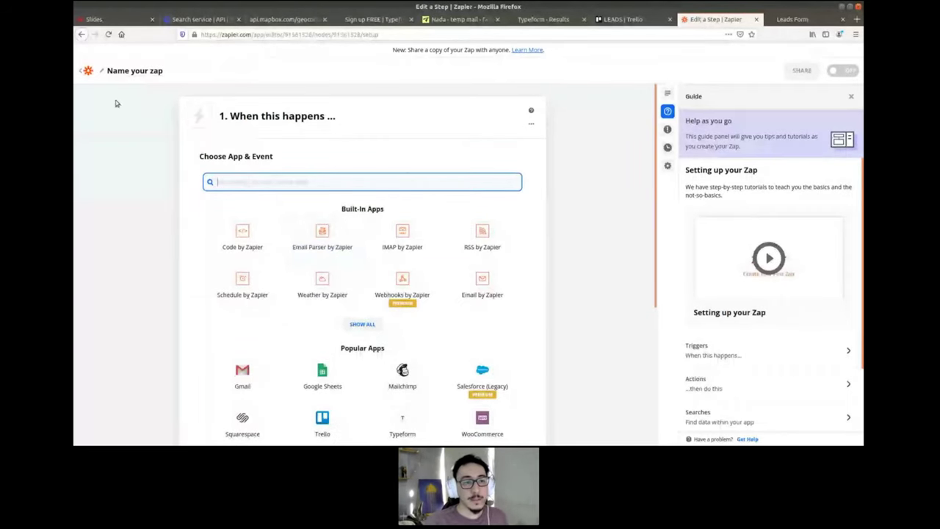
# - Rename the zap to 'Leads to Trello'
pyautogui.click(122, 74)
pyautogui.write('Leads to Trello')
pyautogui.press('Return')
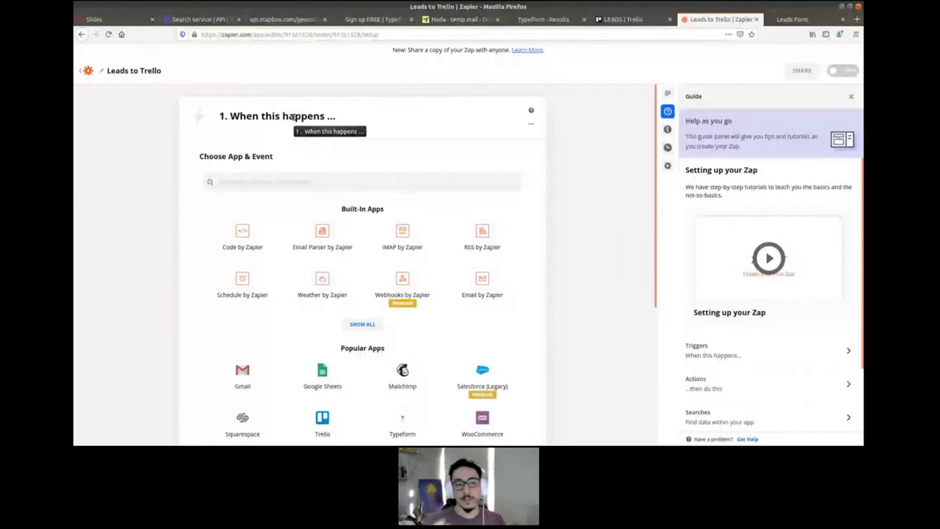
# - Set the trigger to Typeform's New Entry event
pyautogui.click(259, 176)
pyautogui.write('type')
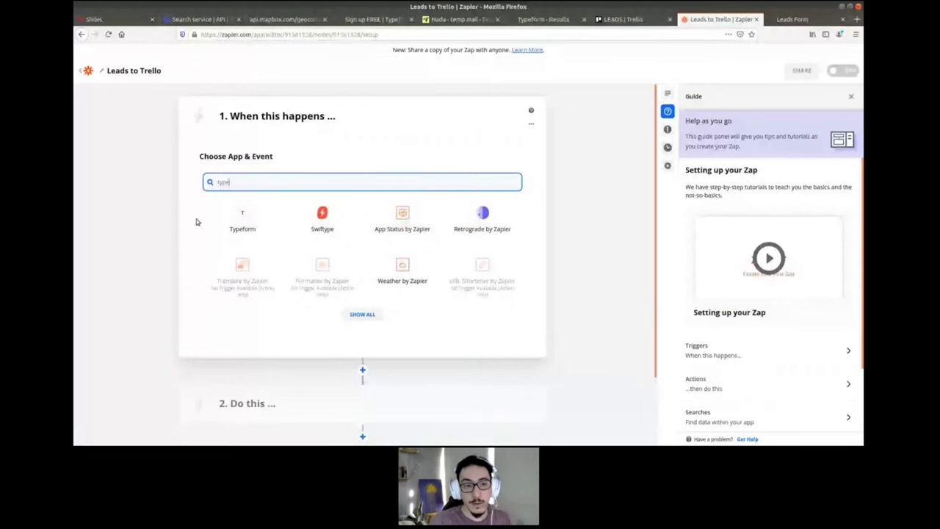
pyautogui.click(196, 222)
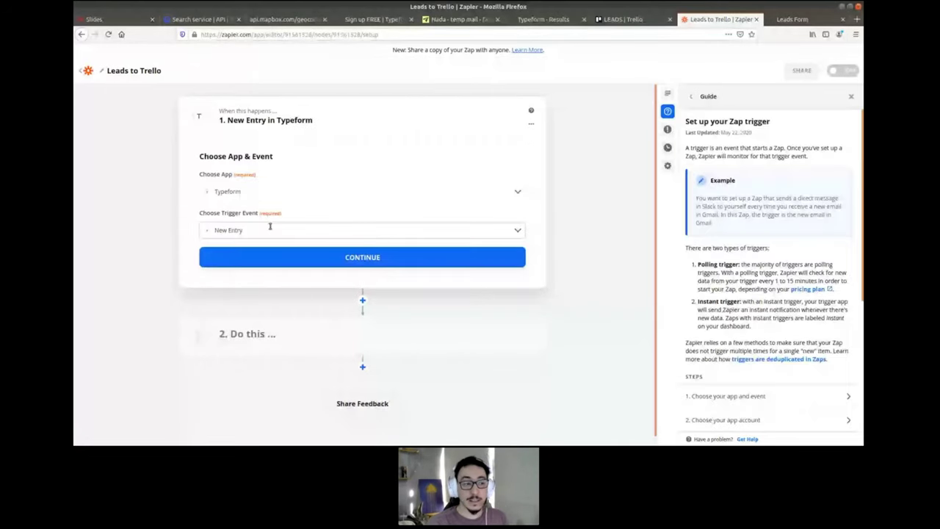
pyautogui.click(270, 229)
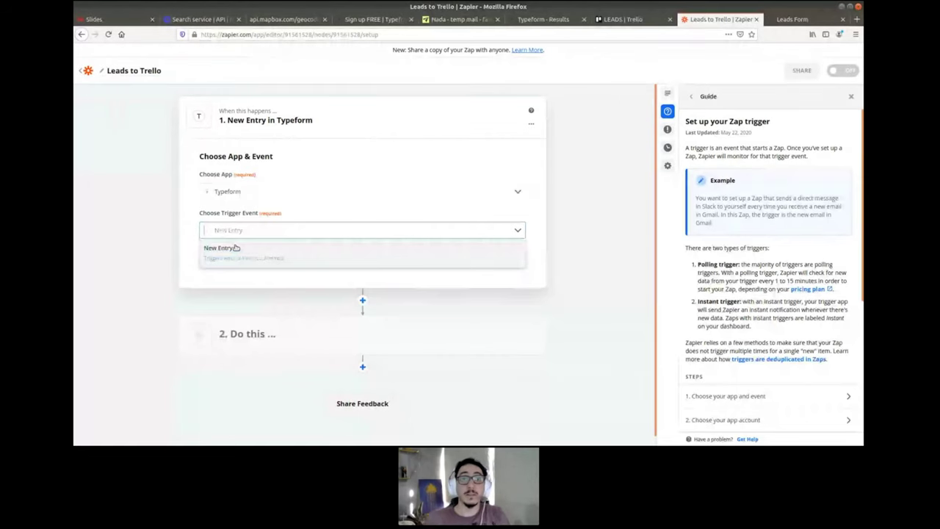
pyautogui.click(235, 248)
pyautogui.click(375, 258)
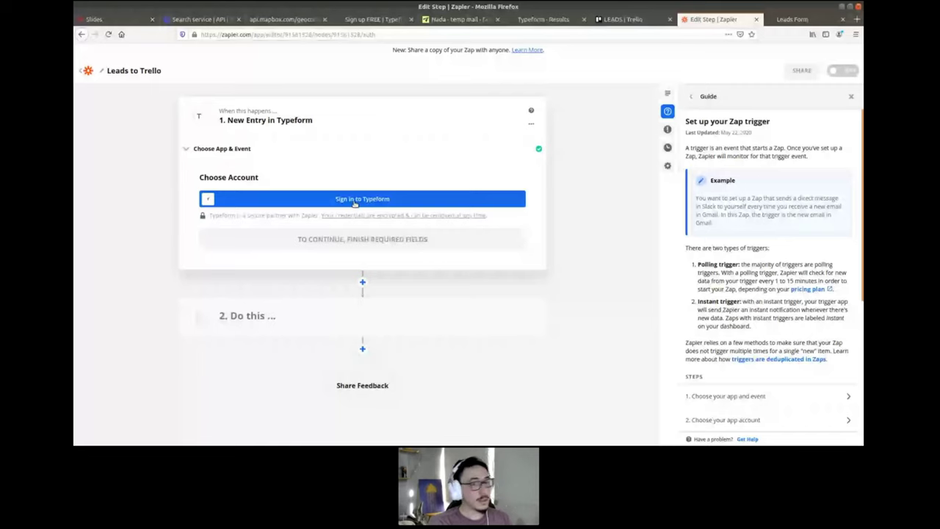
# - Connect the Typeform account by accepting Zapier's access request
pyautogui.click(355, 199)
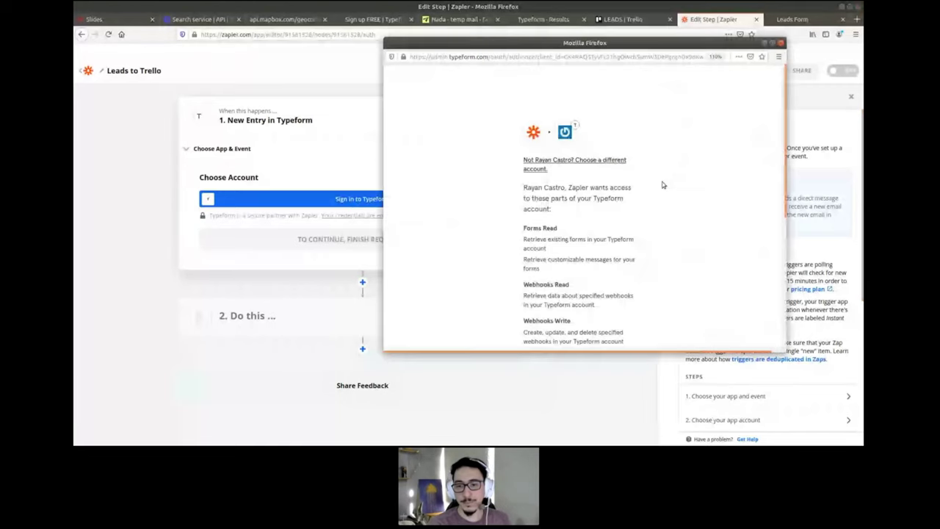
pyautogui.scroll(-5, 663, 185)
pyautogui.click(587, 251)
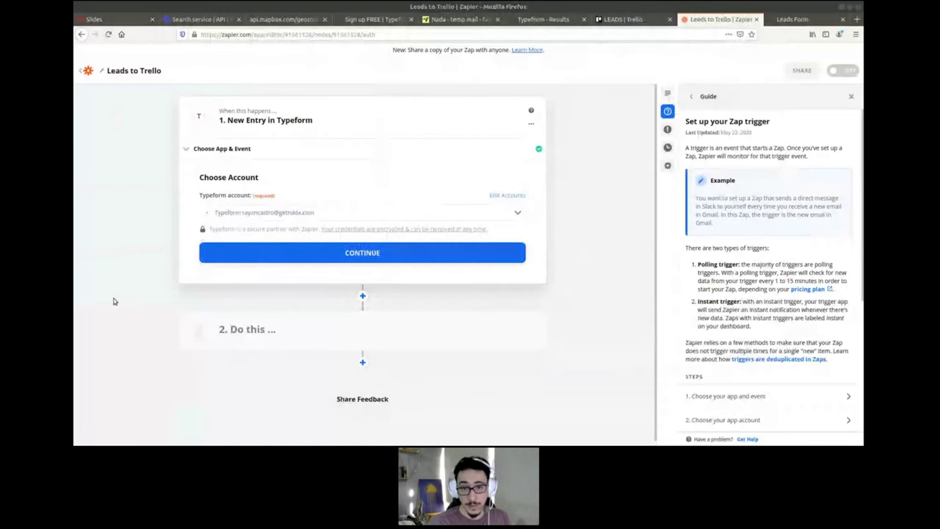
pyautogui.click(345, 260)
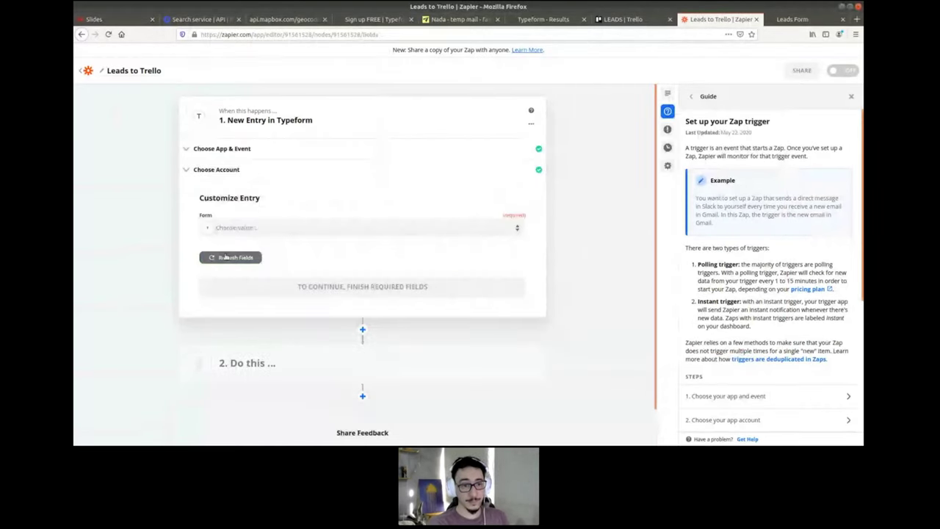
# - Choose Leads Form as the form the trigger watches
pyautogui.click(328, 230)
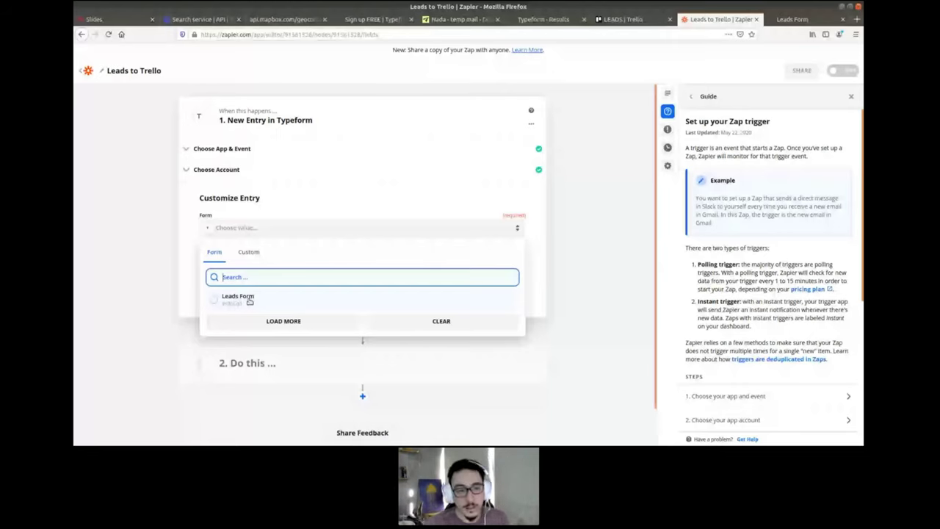
pyautogui.click(249, 301)
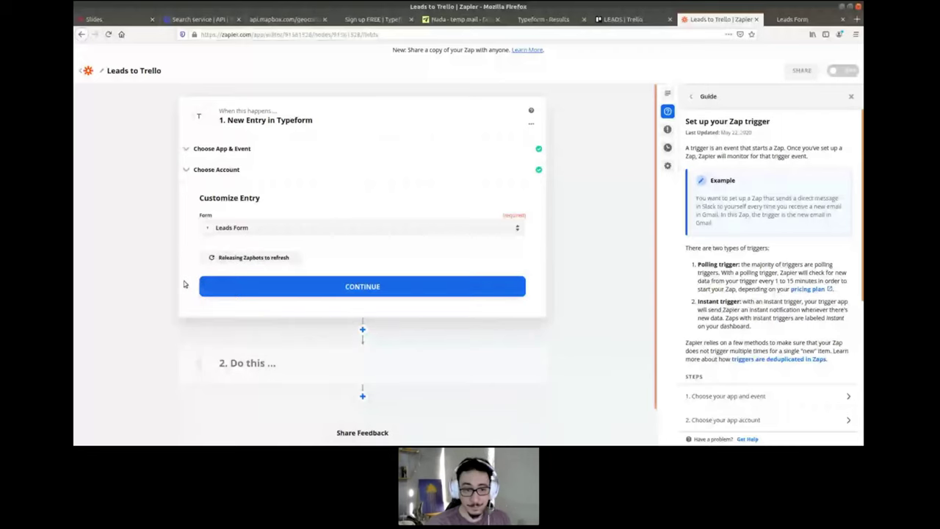
pyautogui.click(378, 288)
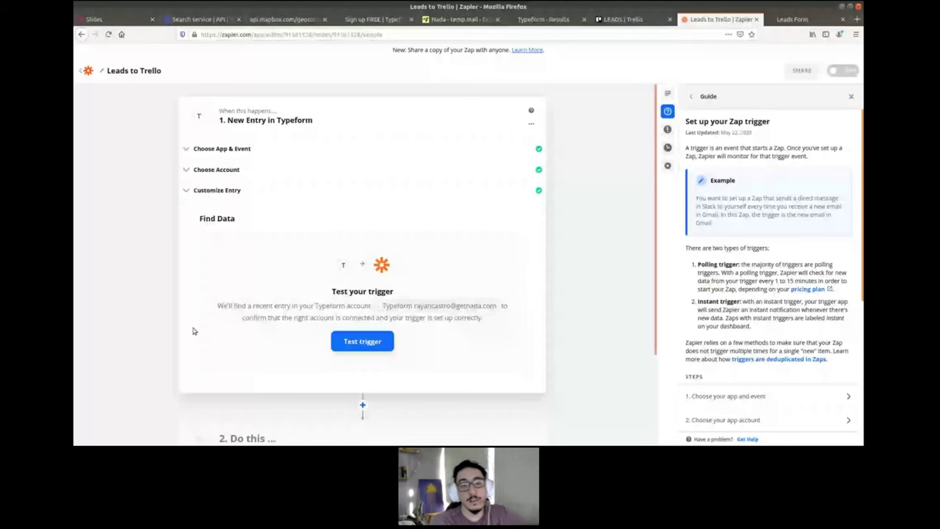
# - Test the trigger, review the sample entry's name and responses, and continue to the action step
pyautogui.click(362, 343)
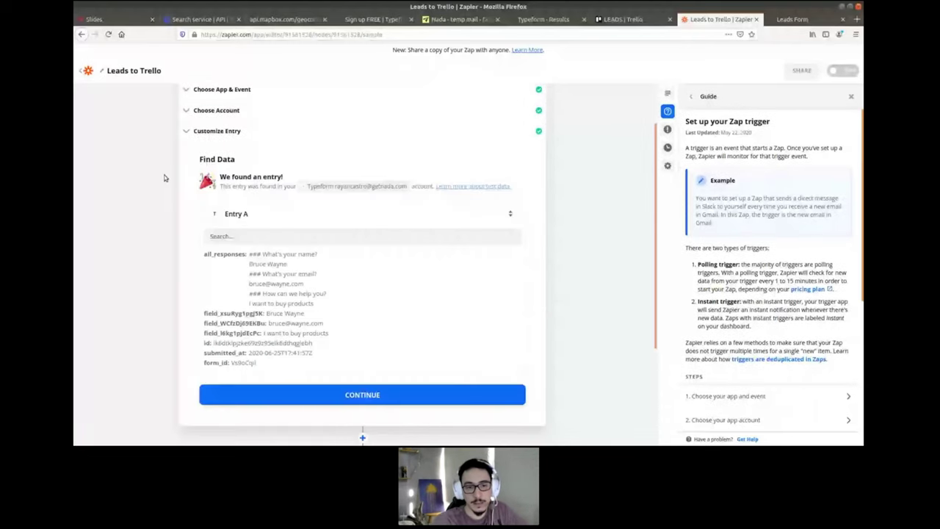
pyautogui.tripleClick(243, 264)
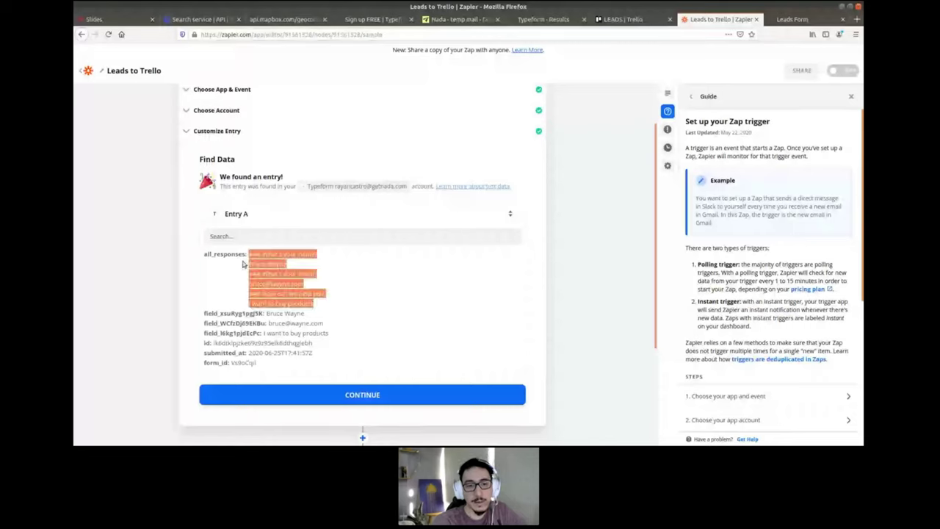
pyautogui.tripleClick(258, 264)
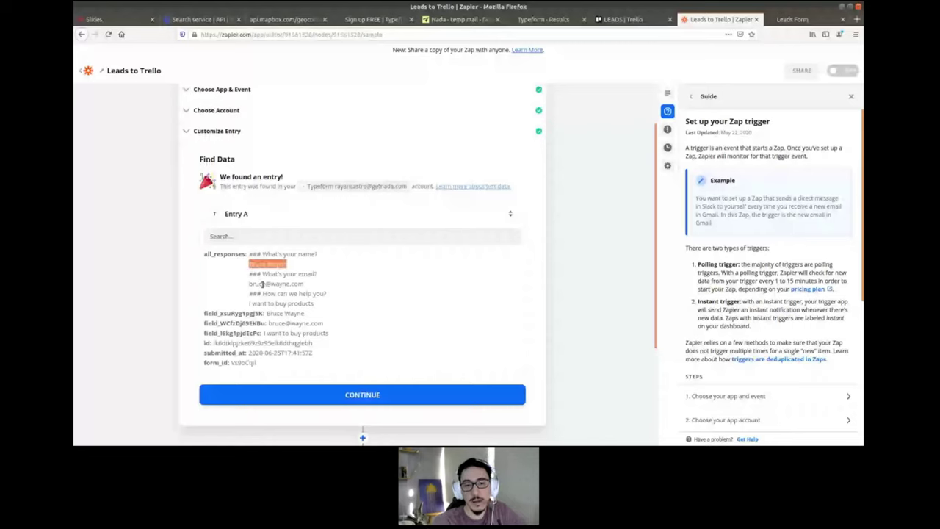
pyautogui.click(266, 307)
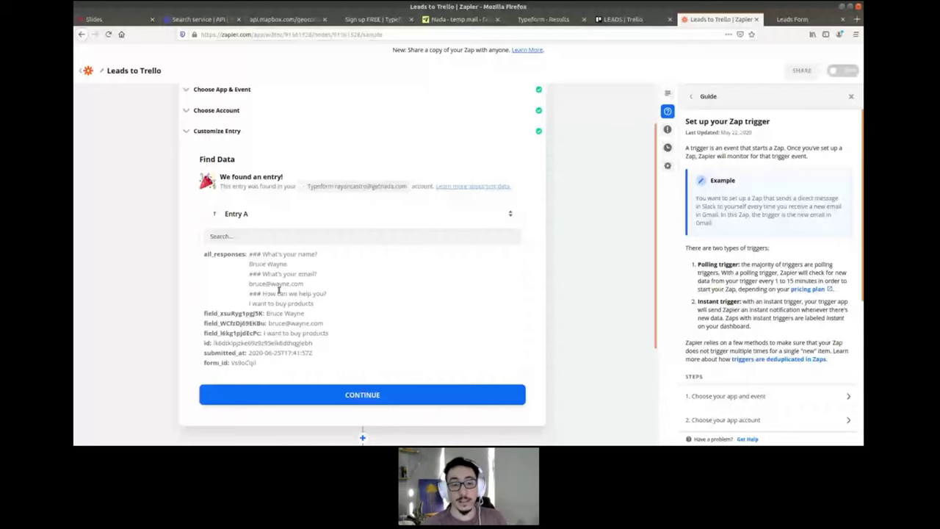
pyautogui.click(362, 394)
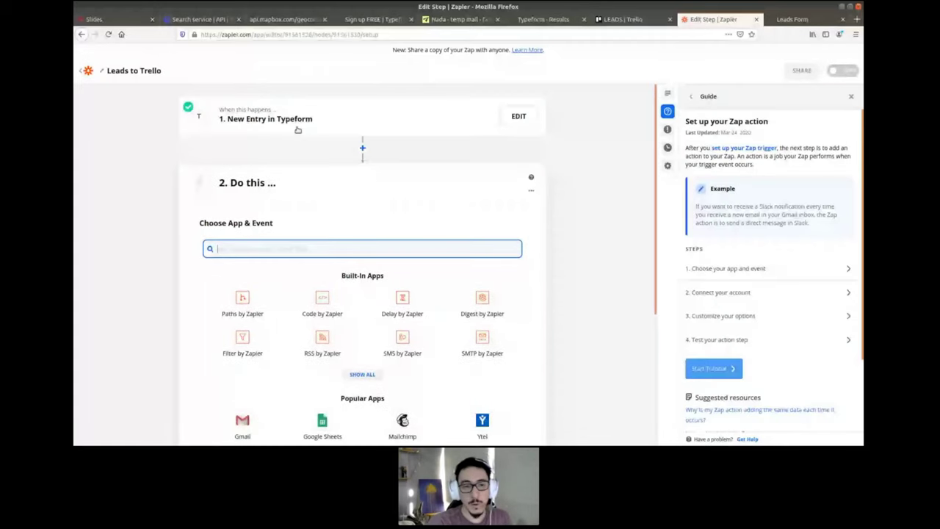
# - Search for Trello and choose it as the action app
pyautogui.write('Tre')
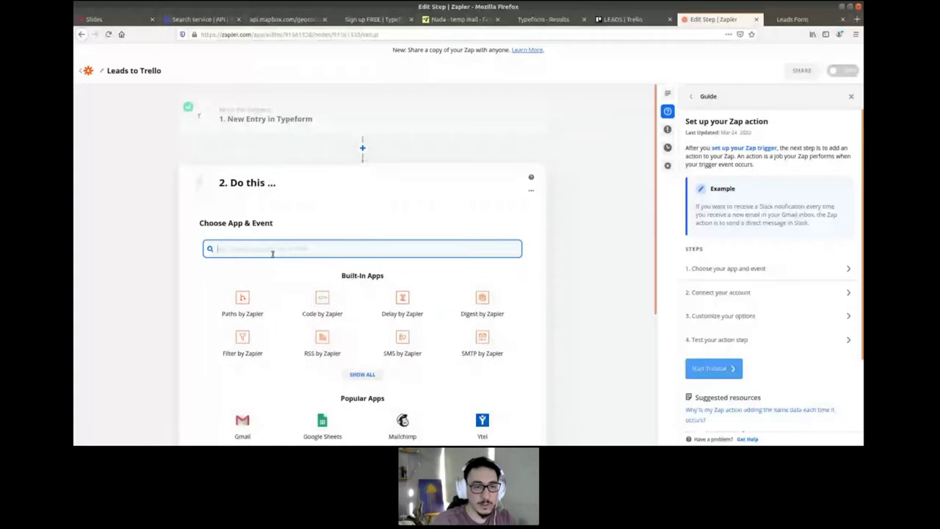
pyautogui.write('llo')
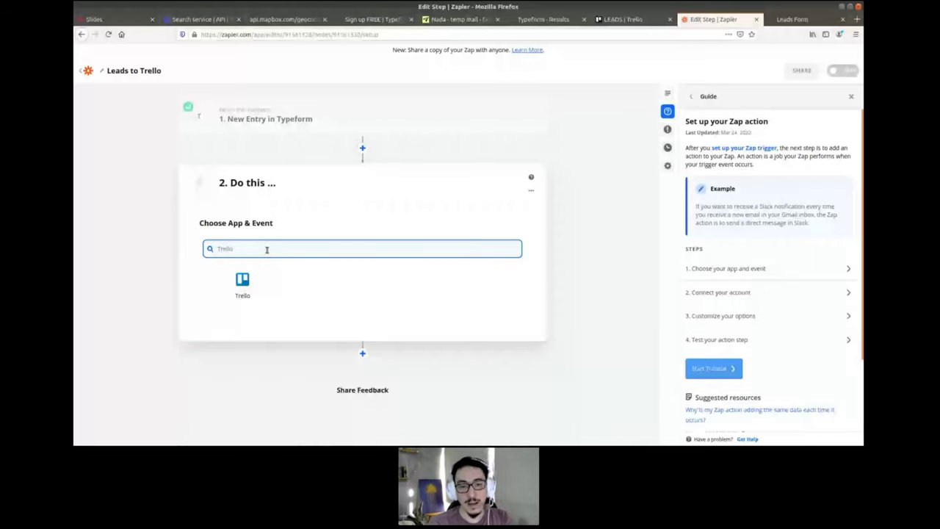
pyautogui.press('BackSpace')
pyautogui.press('BackSpace')
pyautogui.press('BackSpace')
pyautogui.press('BackSpace')
pyautogui.press('BackSpace')
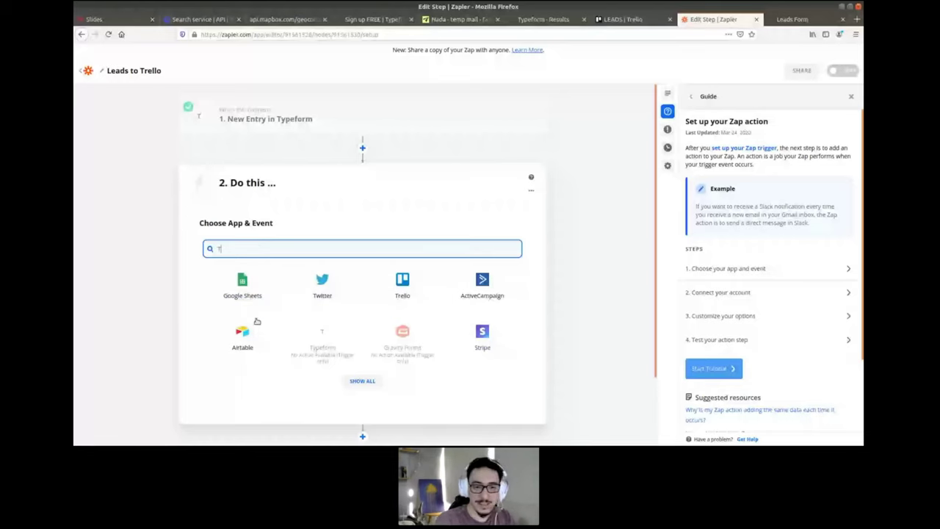
pyautogui.write('rello')
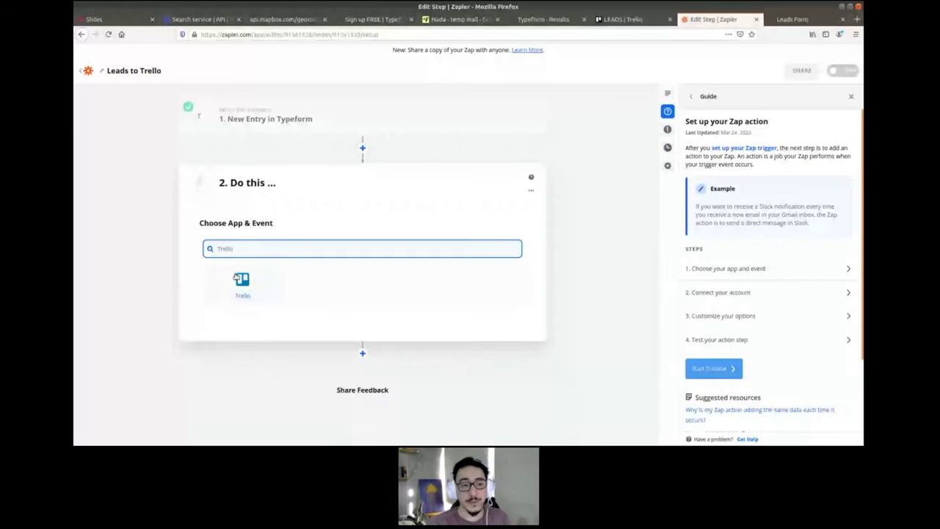
pyautogui.click(243, 281)
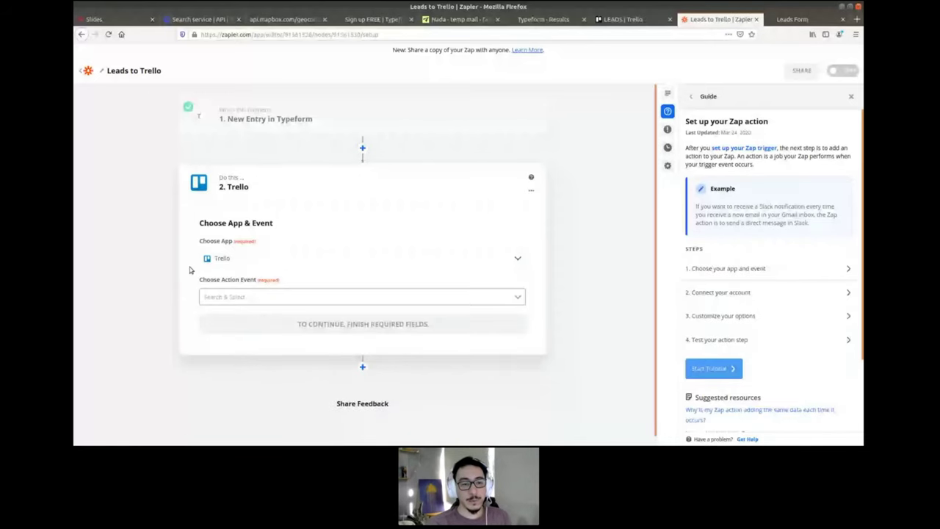
# - Browse Trello's action events for Create Card, glancing at the LEADS board in Trello
pyautogui.click(275, 295)
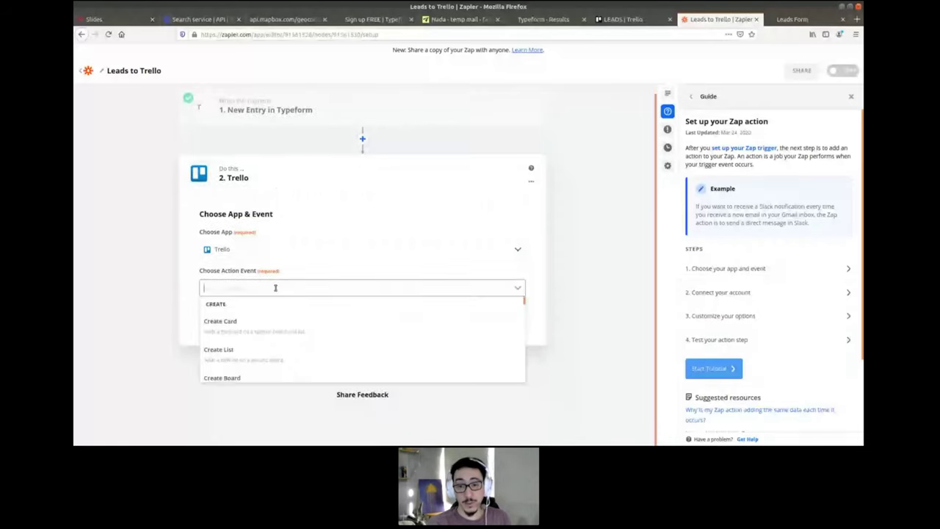
pyautogui.scroll(-5, 384, 325)
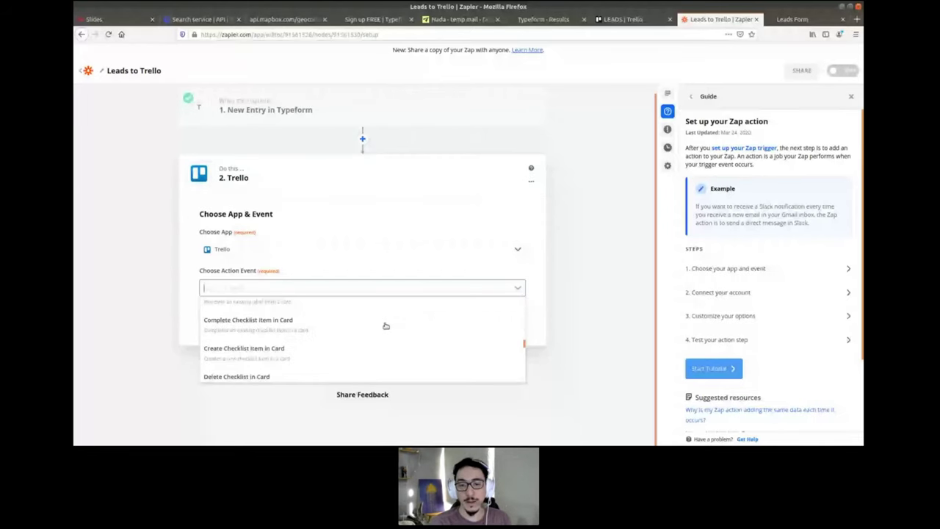
pyautogui.scroll(5, 386, 327)
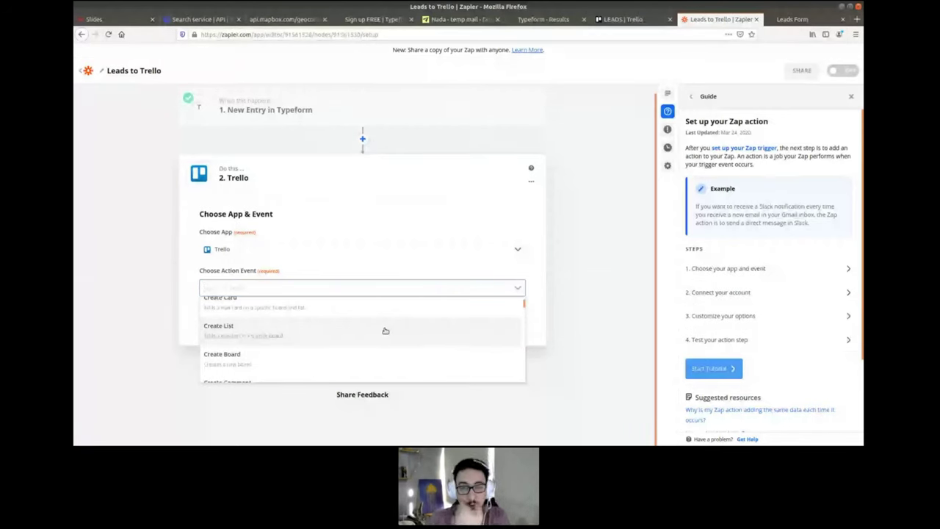
pyautogui.scroll(2, 382, 331)
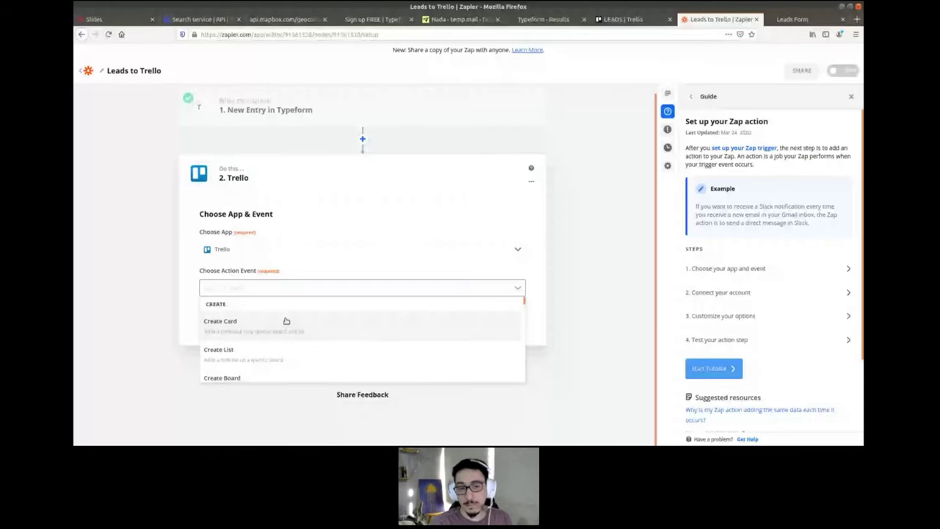
pyautogui.scroll(-2, 286, 321)
pyautogui.scroll(3, 283, 341)
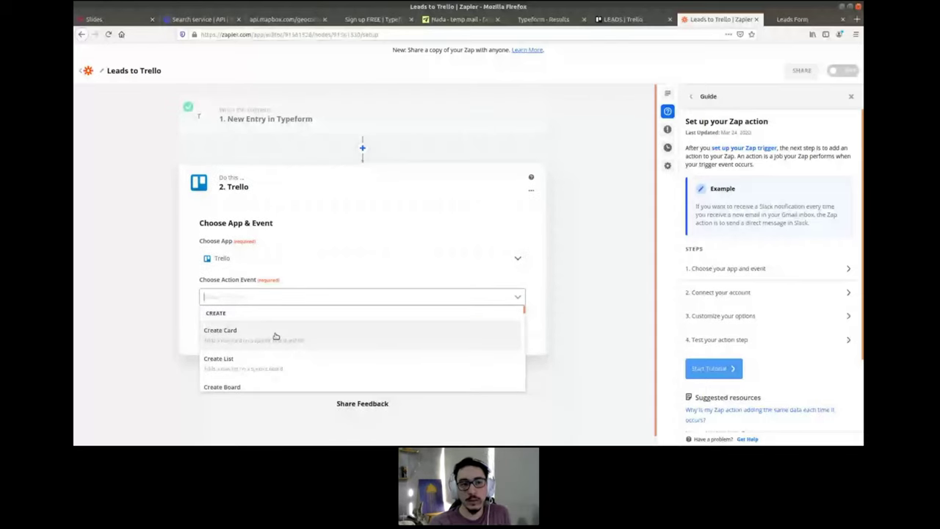
pyautogui.hotkey('ctrl', 'shift', 'Tab')
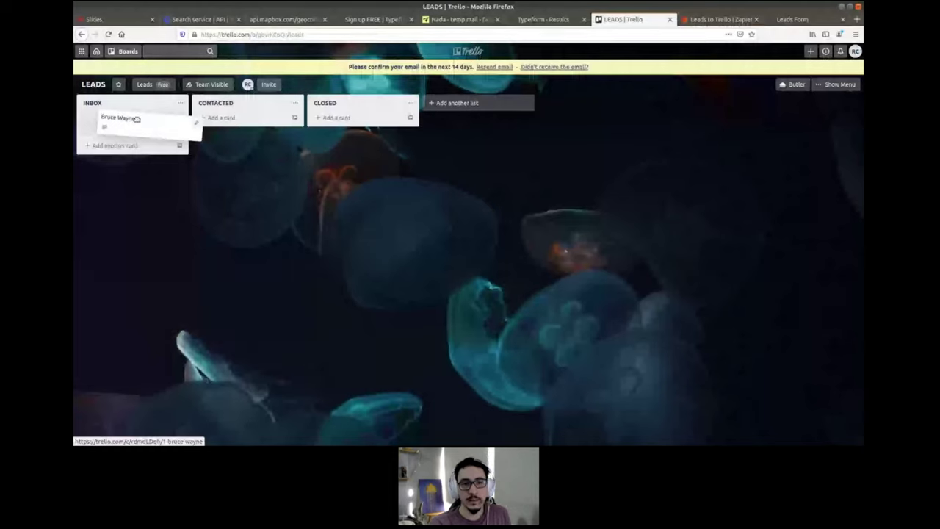
pyautogui.hotkey('ctrl', 'Tab')
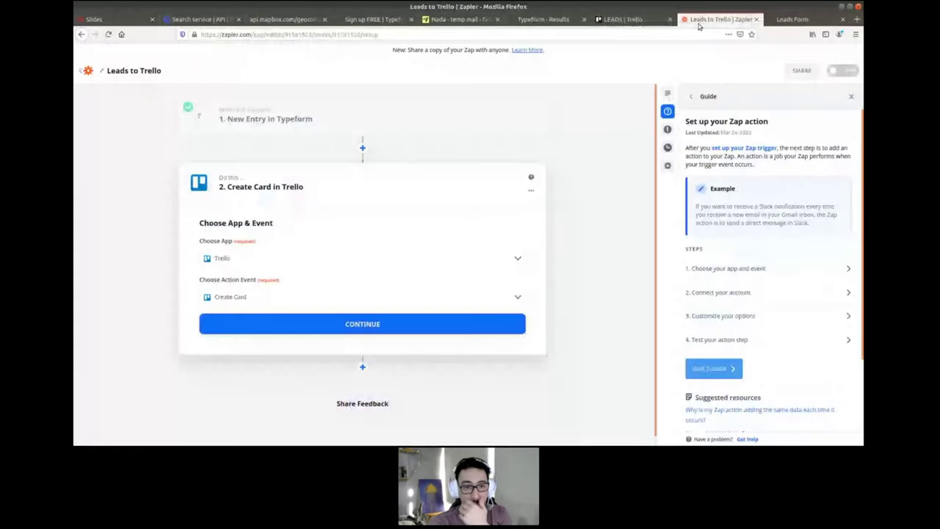
# - Sign in to Trello and allow Zapier access to the account
pyautogui.click(308, 322)
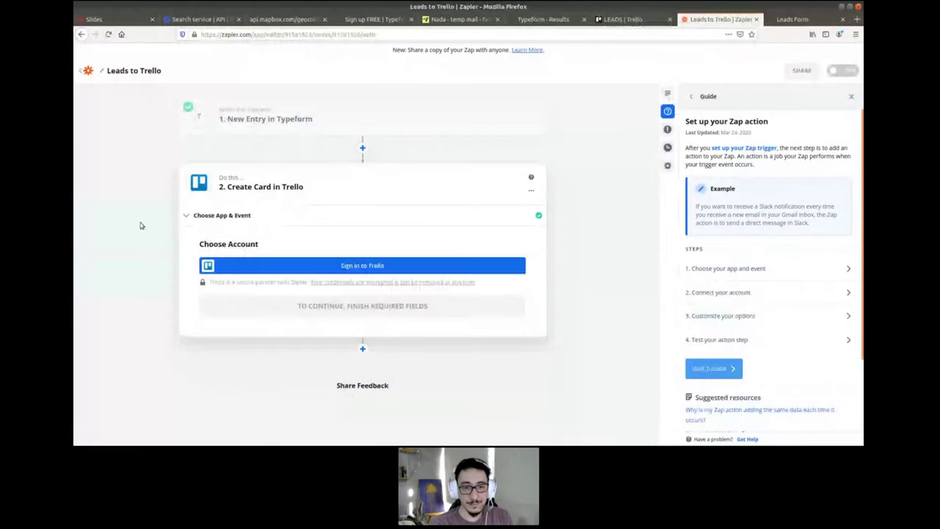
pyautogui.click(347, 263)
pyautogui.moveTo(536, 98); pyautogui.dragTo(685, 98)
pyautogui.scroll(-5, 634, 279)
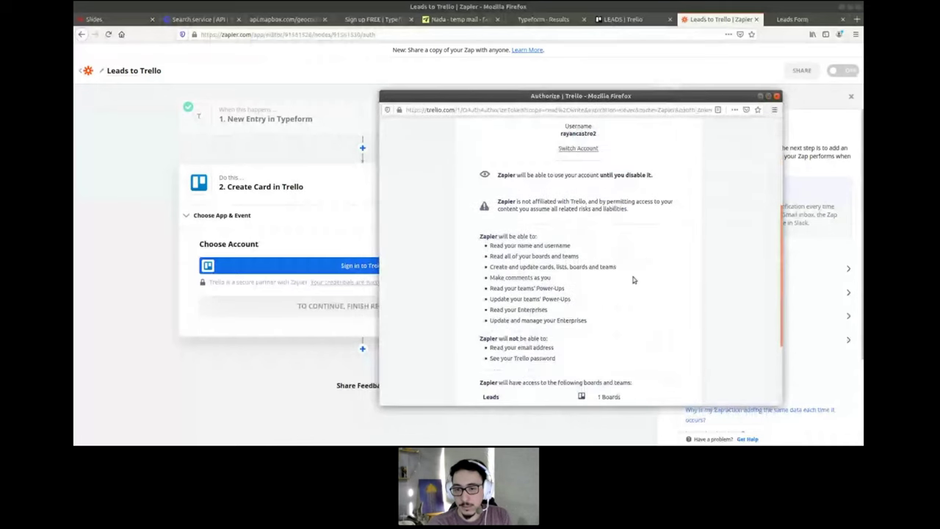
pyautogui.scroll(-3, 632, 278)
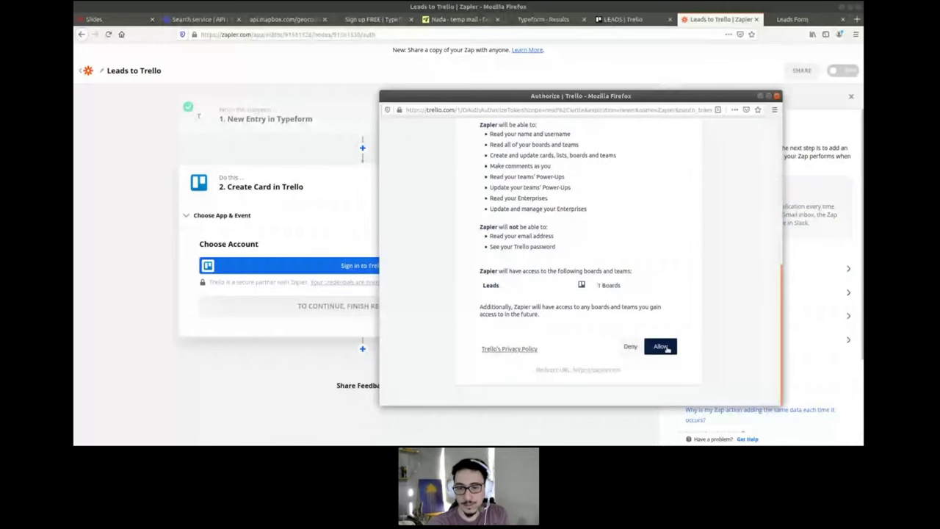
pyautogui.click(660, 347)
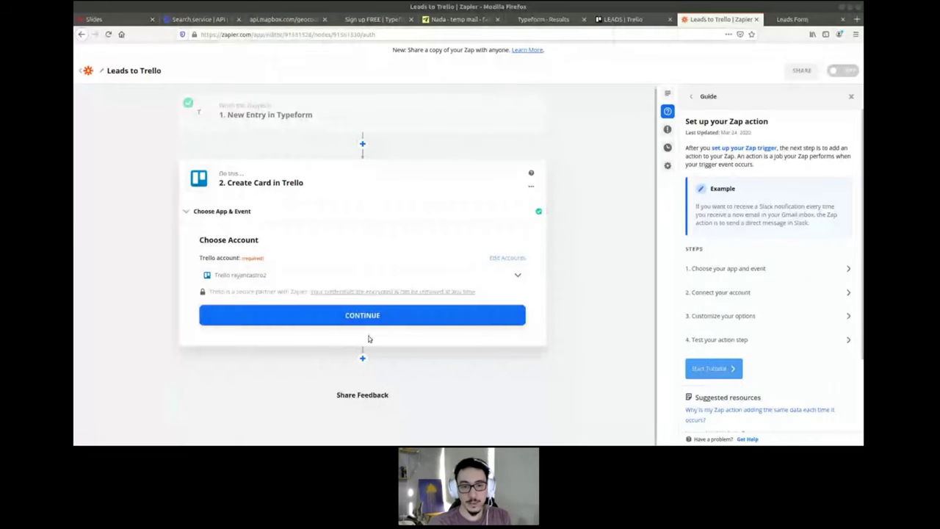
pyautogui.click(321, 307)
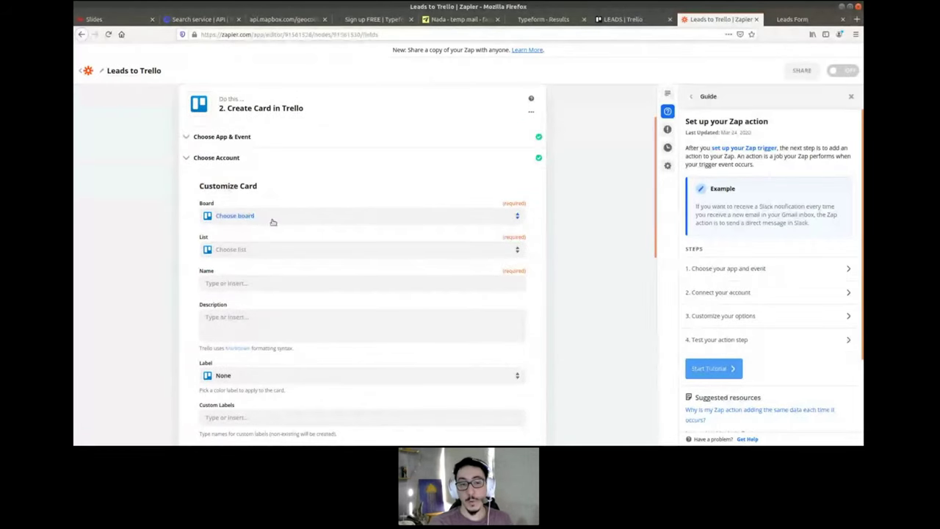
# - Set new cards to go to the LEADS board's INBOX list
pyautogui.click(279, 217)
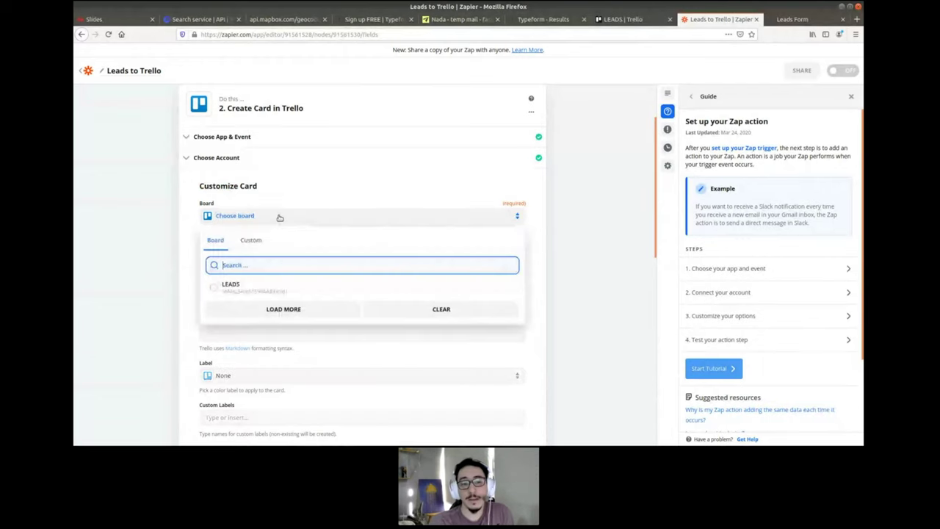
pyautogui.click(230, 288)
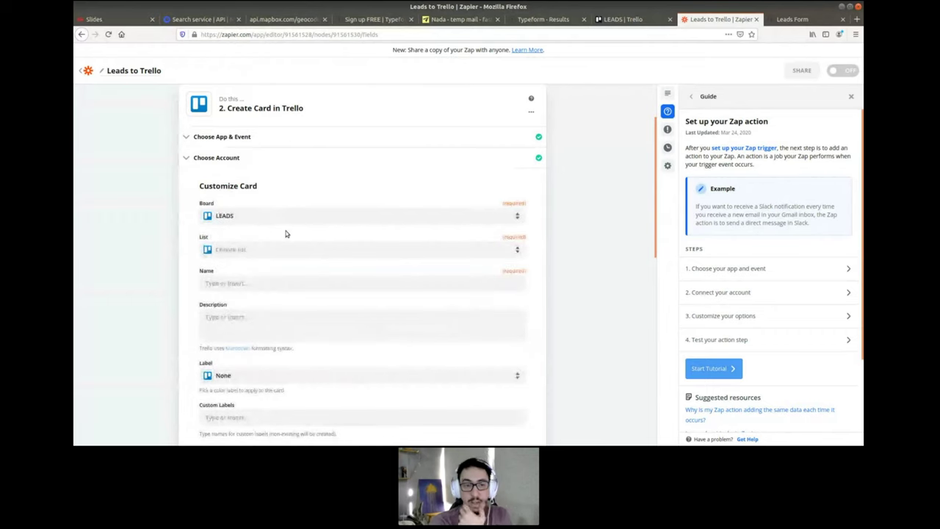
pyautogui.click(287, 249)
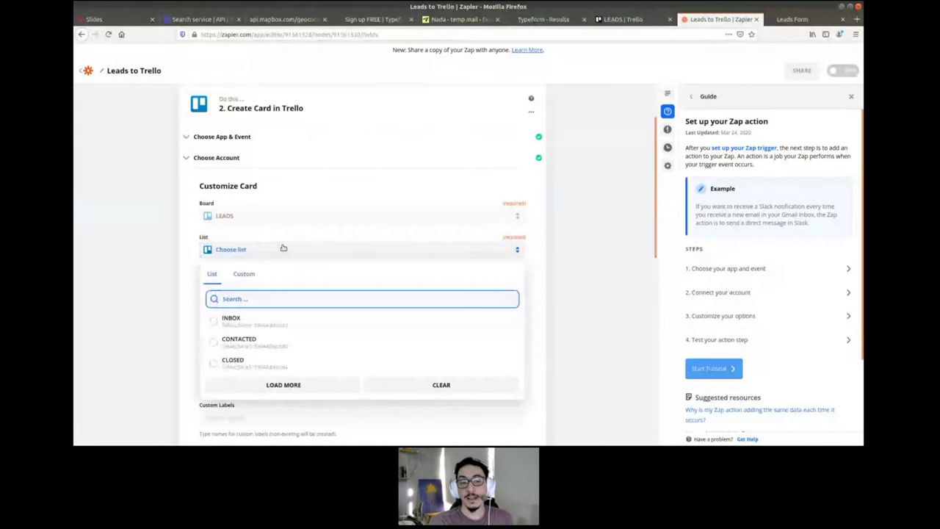
pyautogui.scroll(-1, 286, 249)
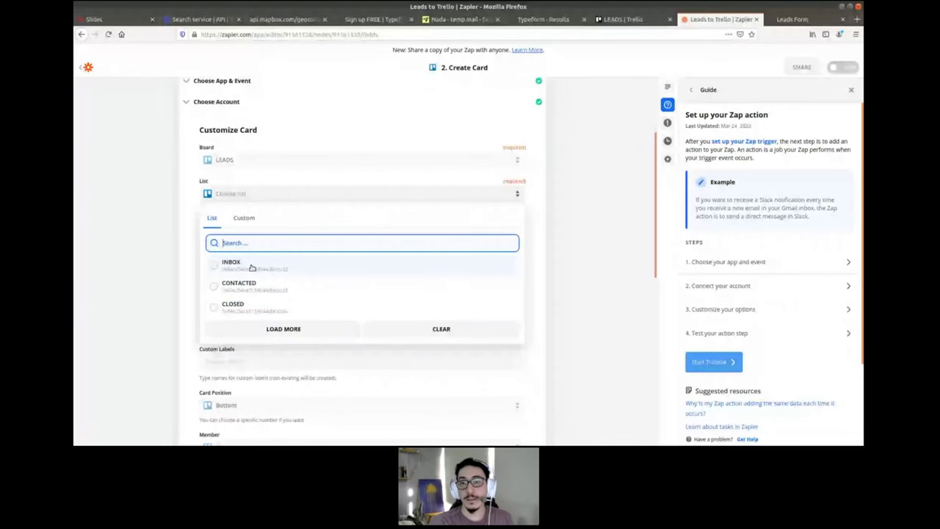
pyautogui.click(625, 20)
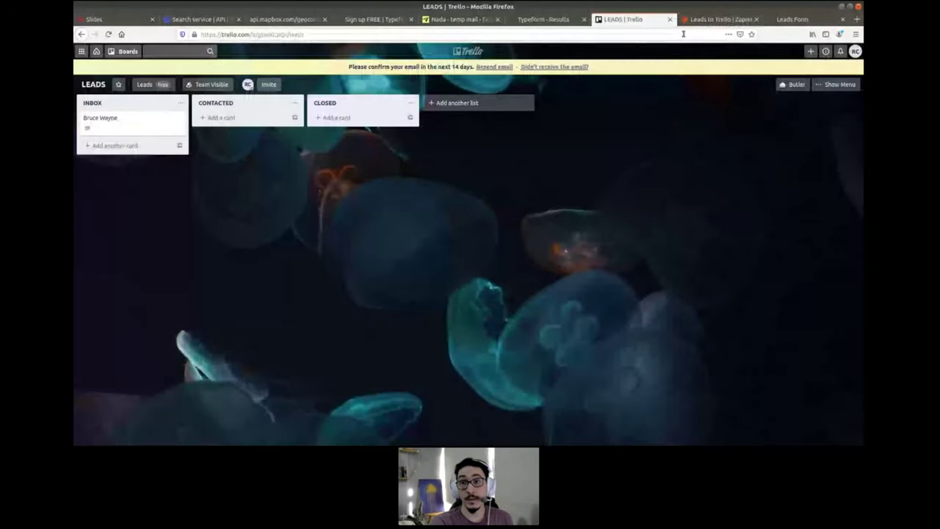
pyautogui.click(713, 18)
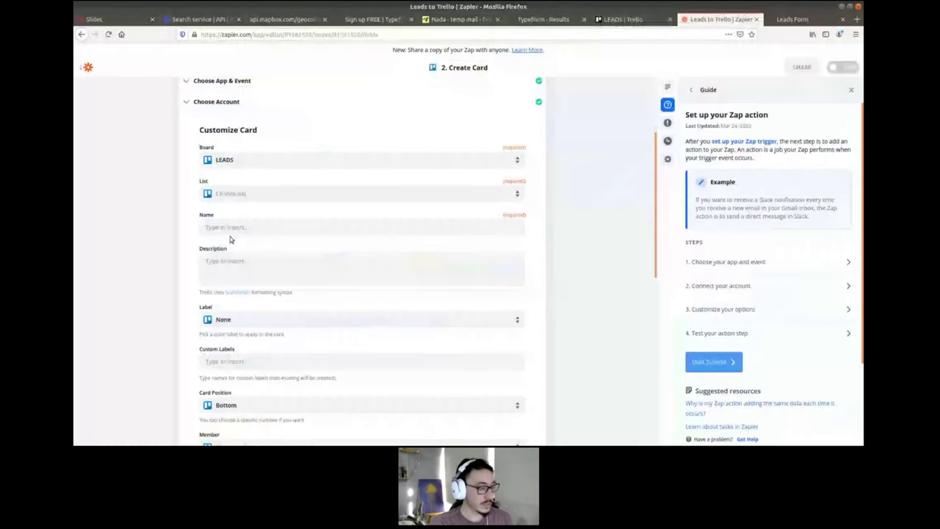
pyautogui.click(230, 193)
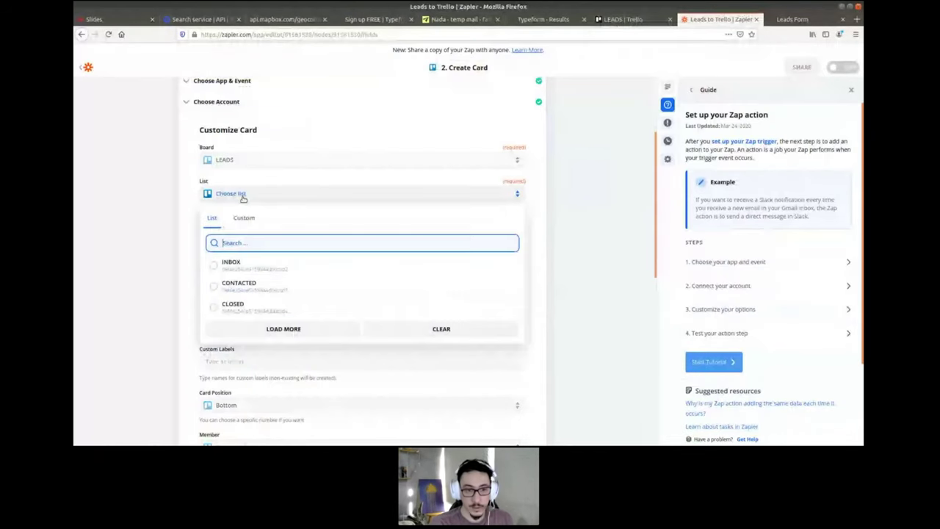
pyautogui.click(231, 262)
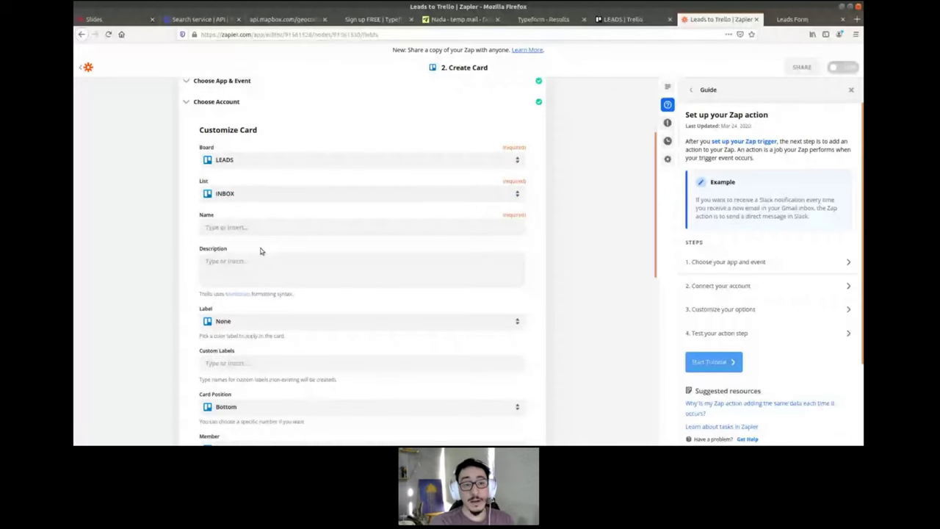
pyautogui.scroll(-1, 235, 213)
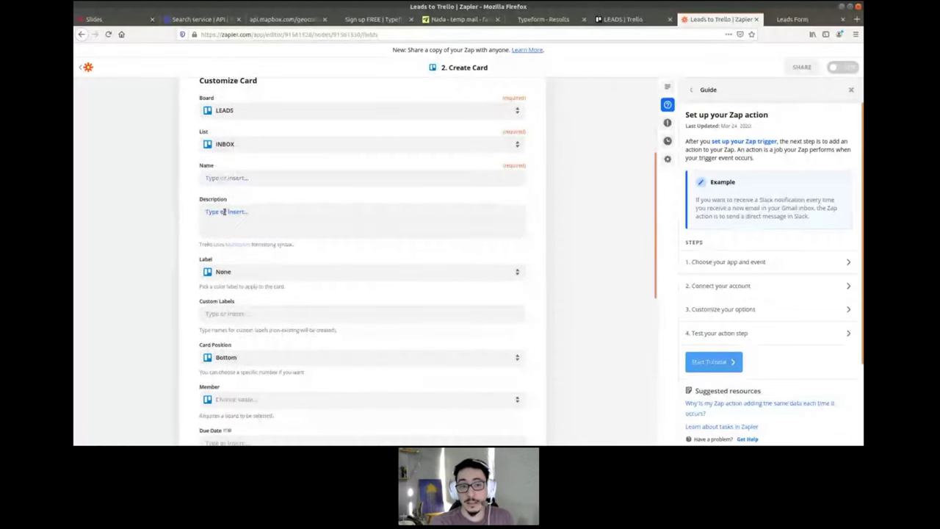
# - Map the card Name to the 'What's your name?' answer, zooming the page to 120%
pyautogui.click(224, 212)
pyautogui.click(164, 203)
pyautogui.click(224, 178)
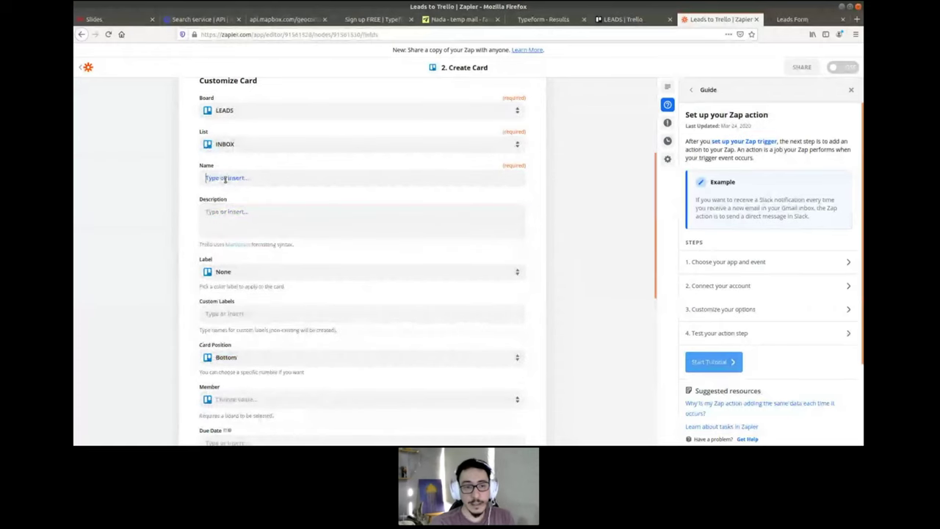
pyautogui.scroll(-1, 221, 176)
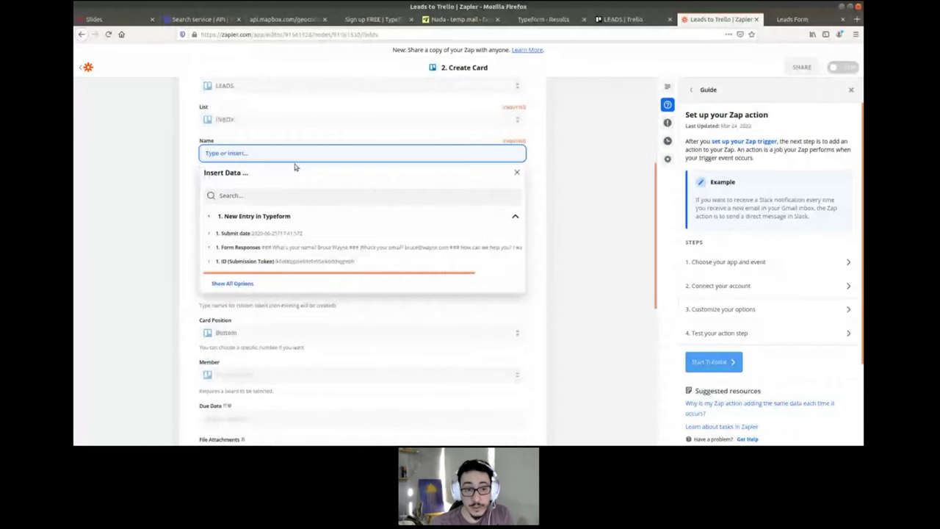
pyautogui.click(231, 284)
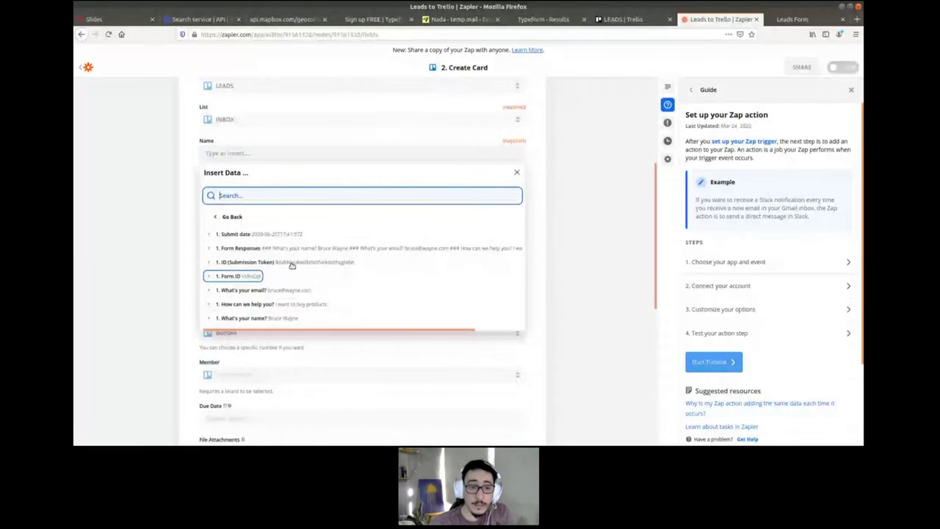
pyautogui.scroll(-2, 217, 242)
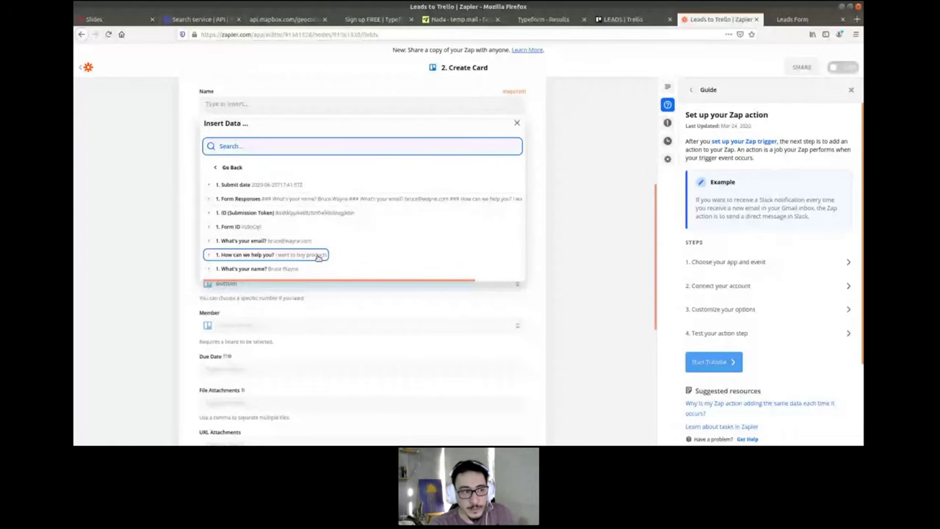
pyautogui.hotkey('ctrl', '+')
pyautogui.hotkey('ctrl', '+')
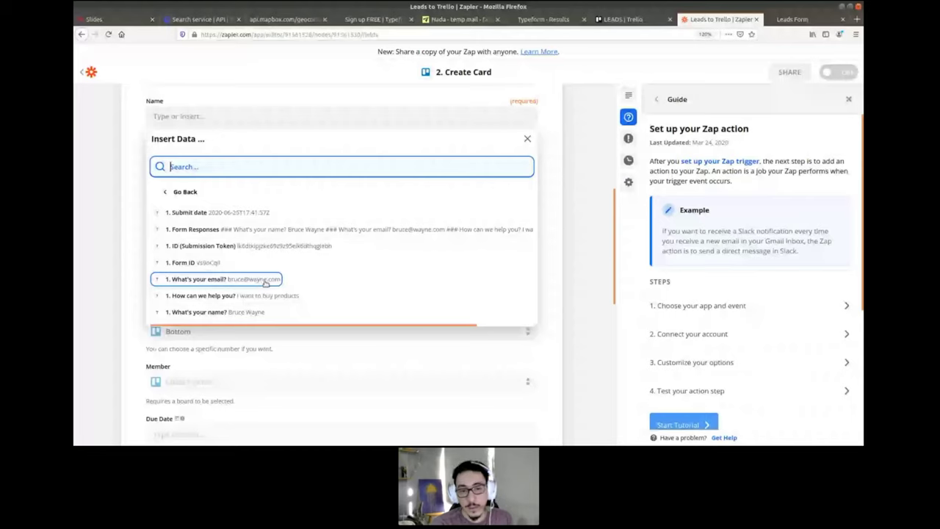
pyautogui.click(239, 315)
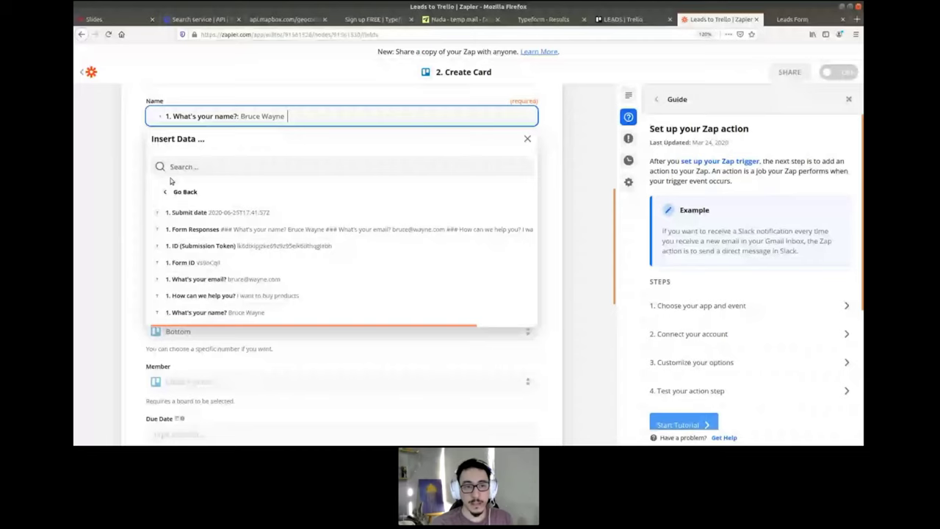
pyautogui.click(139, 175)
# - Fill the Description with the email answer, a dashed line, and the 'How can we help you?' answer
pyautogui.click(188, 169)
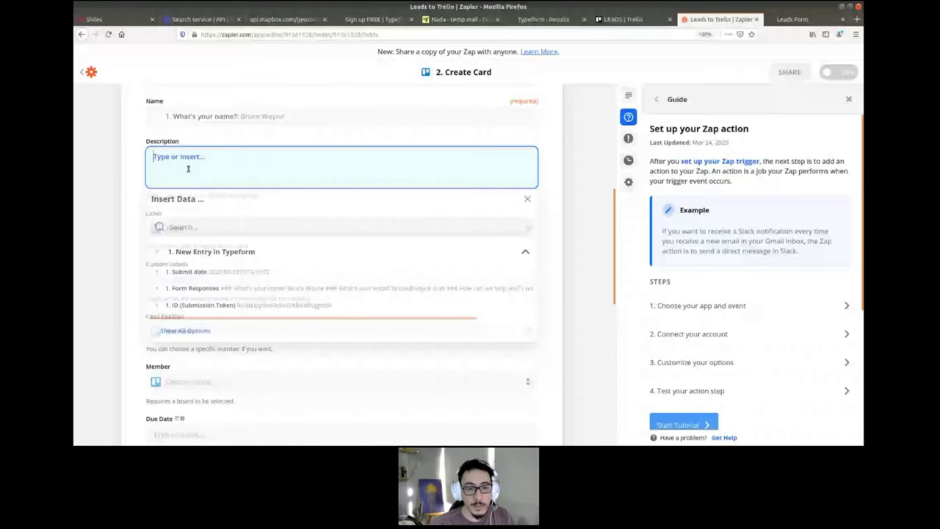
pyautogui.click(241, 287)
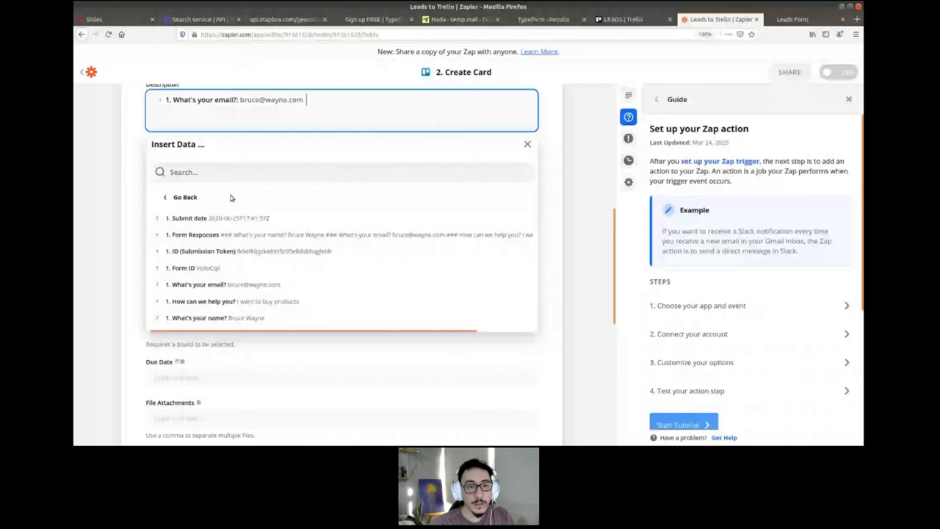
pyautogui.scroll(1, 230, 197)
pyautogui.press('Return')
pyautogui.write('----------')
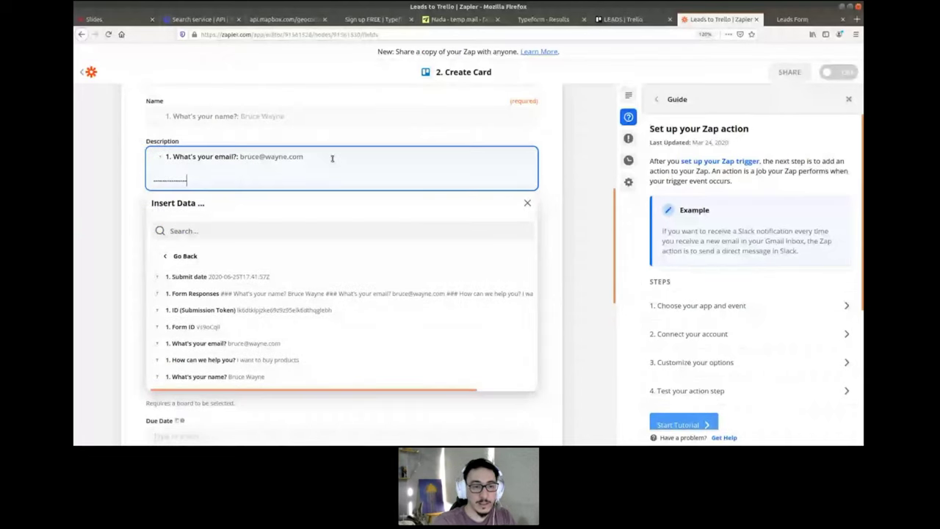
pyautogui.write('--------')
pyautogui.press('Return')
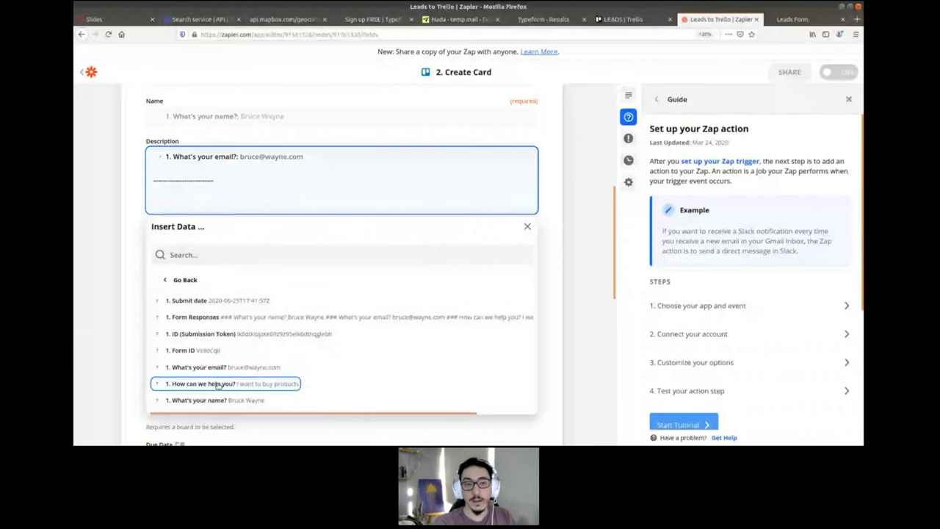
pyautogui.click(217, 385)
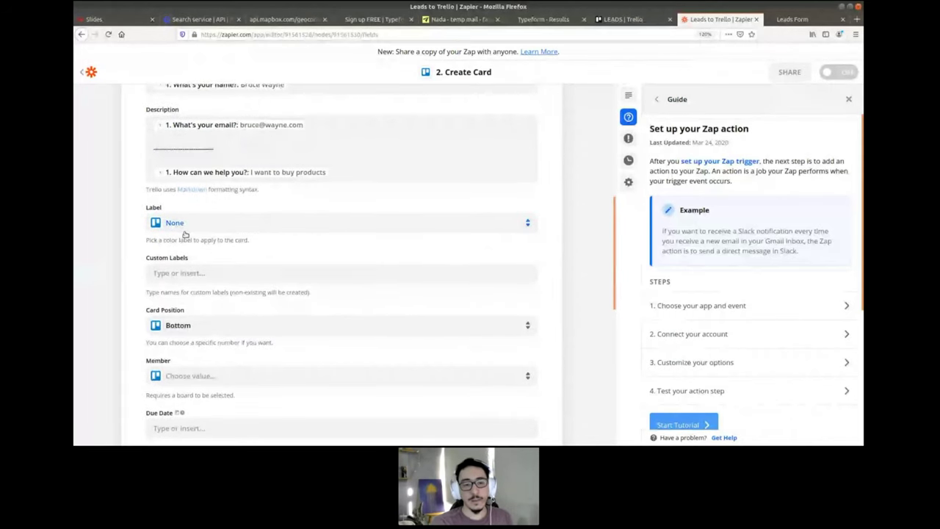
pyautogui.scroll(-3, 251, 240)
pyautogui.scroll(3, 251, 240)
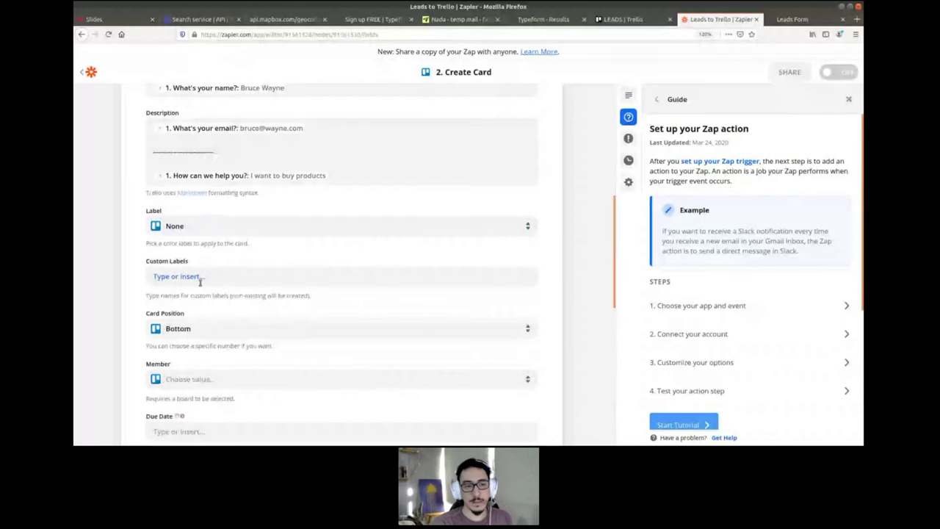
pyautogui.scroll(-2, 235, 231)
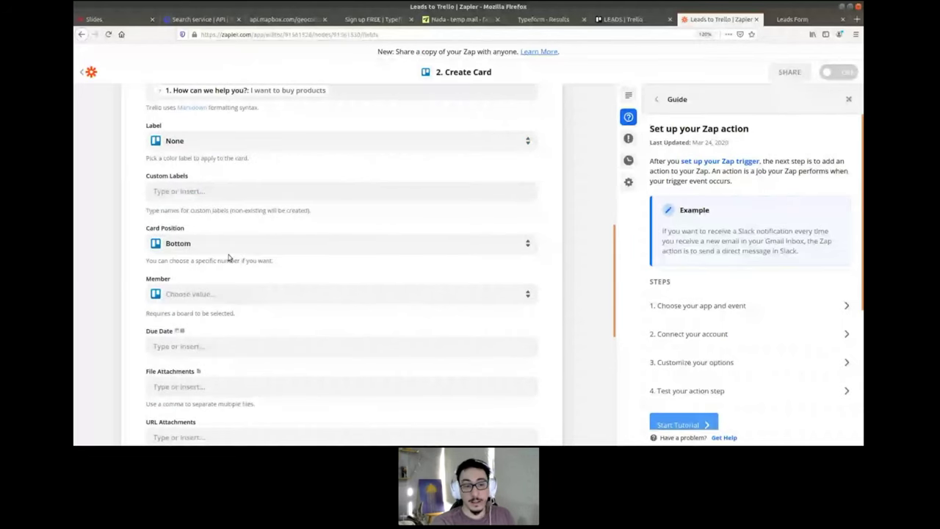
pyautogui.scroll(-3, 229, 257)
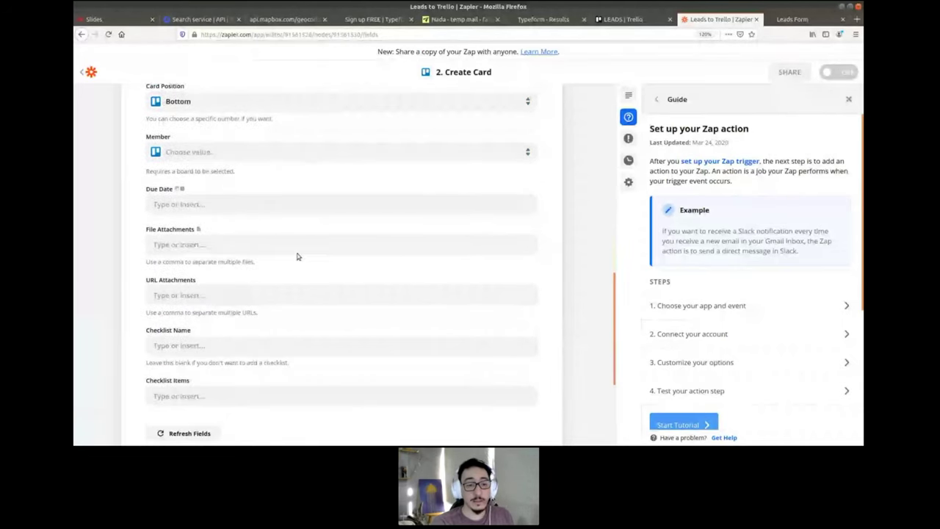
pyautogui.scroll(1, 269, 263)
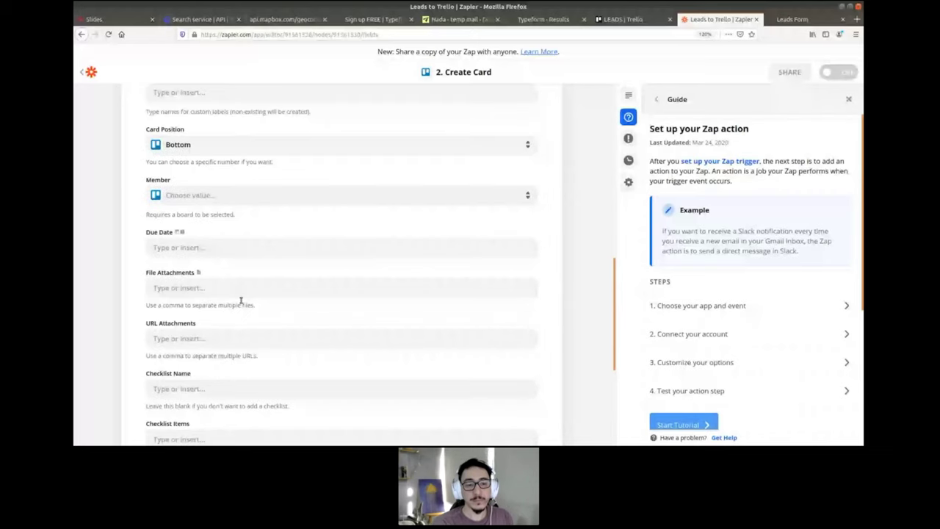
pyautogui.scroll(2, 242, 300)
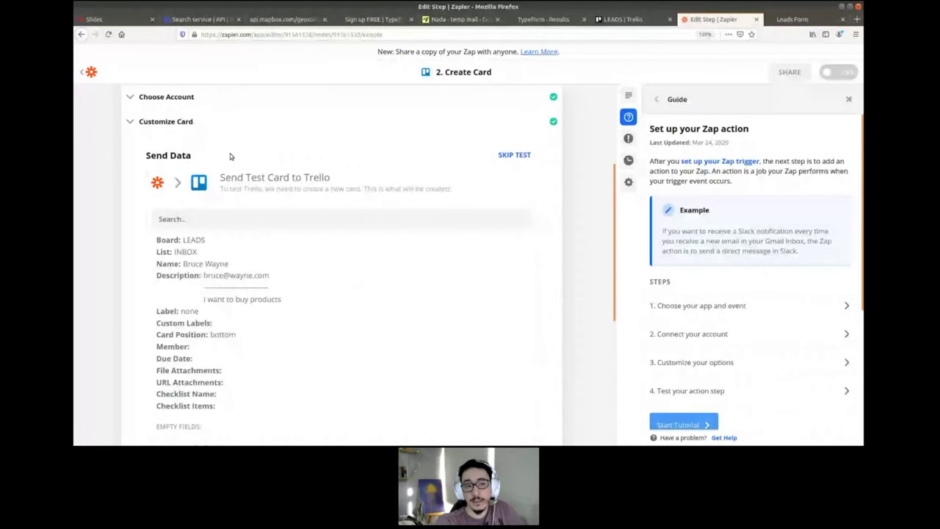
# - Turn the Leads to Trello zap on and view the LEADS board in Trello
pyautogui.scroll(3, 221, 154)
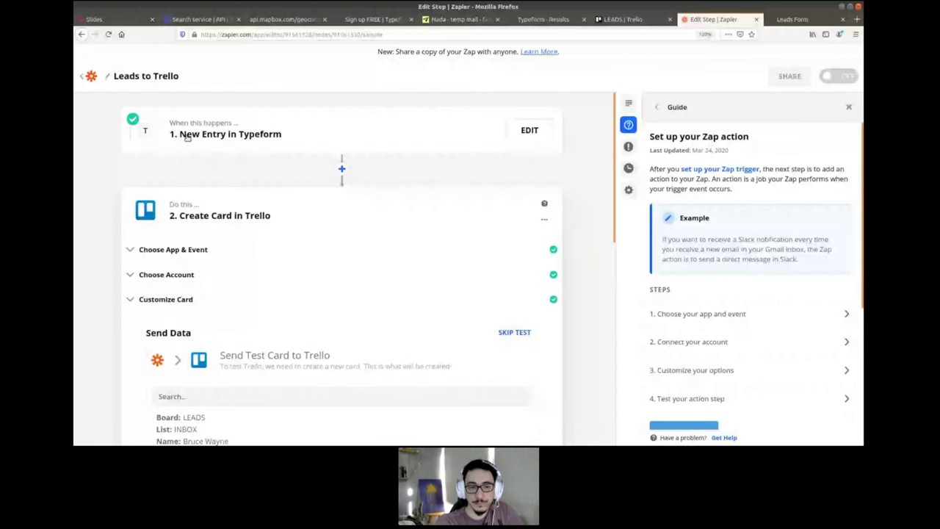
pyautogui.scroll(-3, 213, 247)
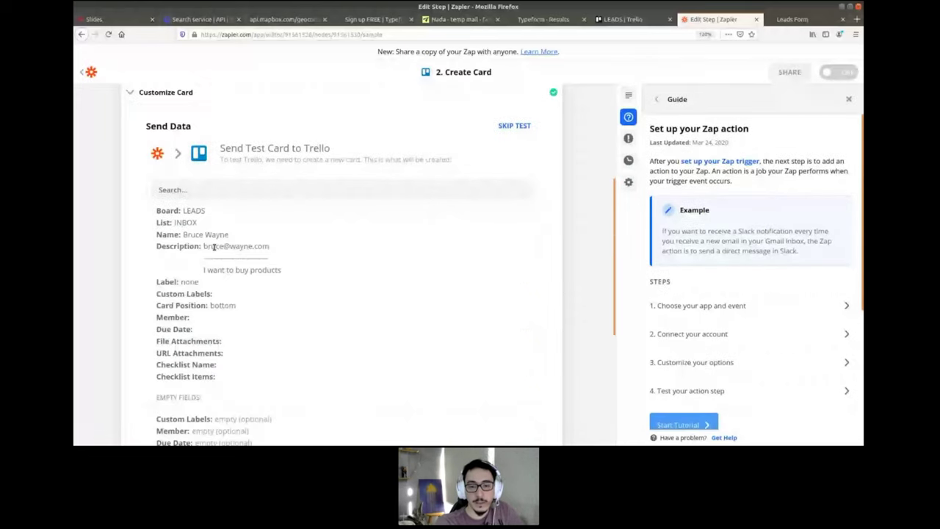
pyautogui.scroll(-2, 214, 247)
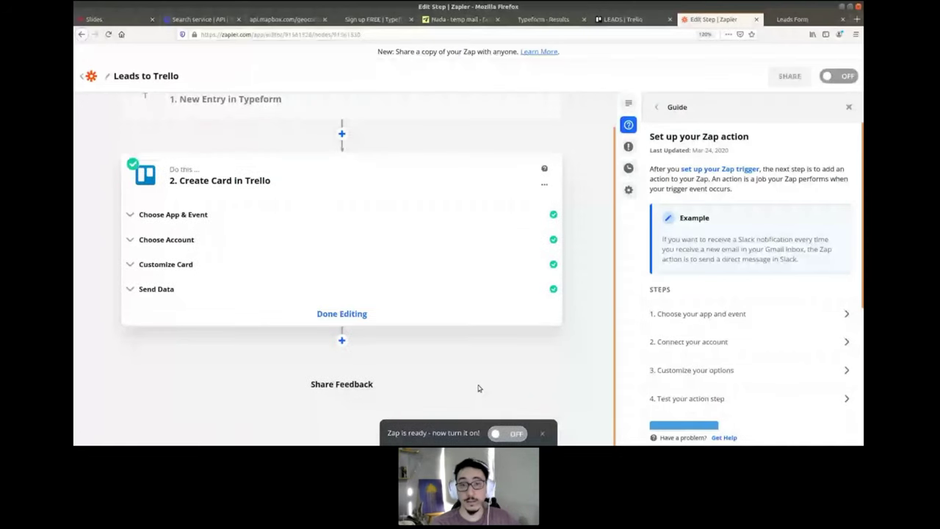
pyautogui.click(506, 434)
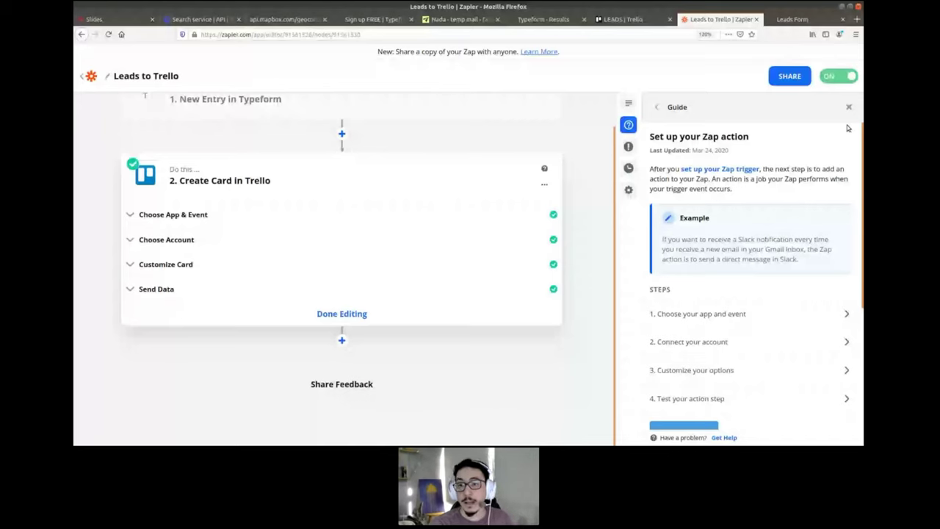
pyautogui.click(643, 20)
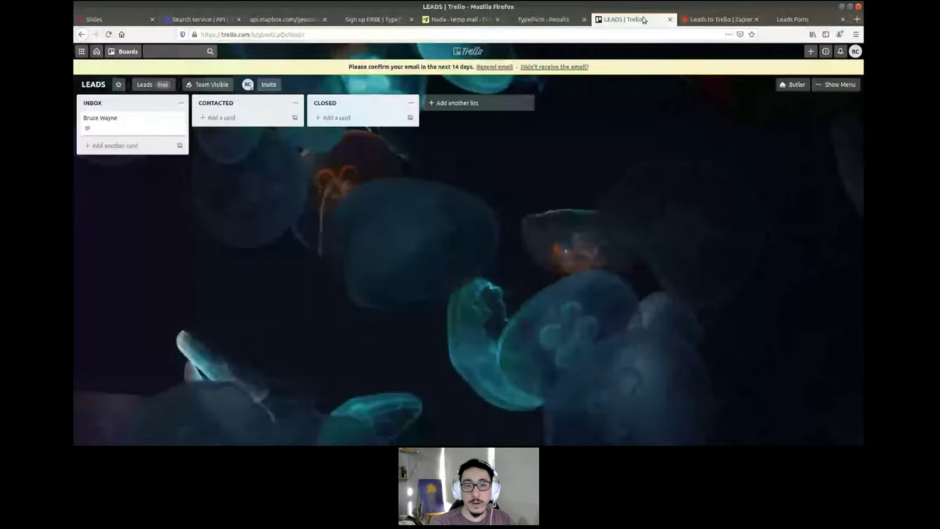
# - Open the Leads Form from its Typeform share link and reload it for a fresh entry
pyautogui.click(544, 19)
pyautogui.click(486, 57)
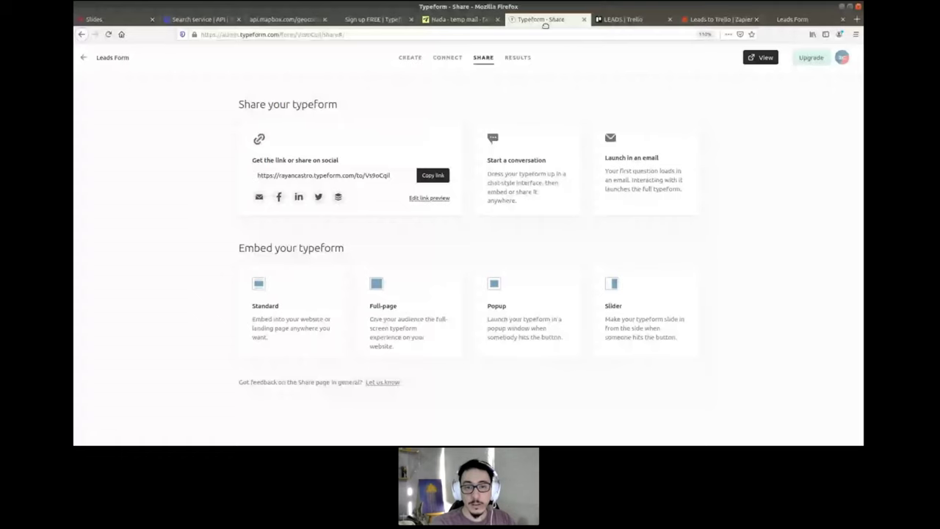
pyautogui.click(789, 20)
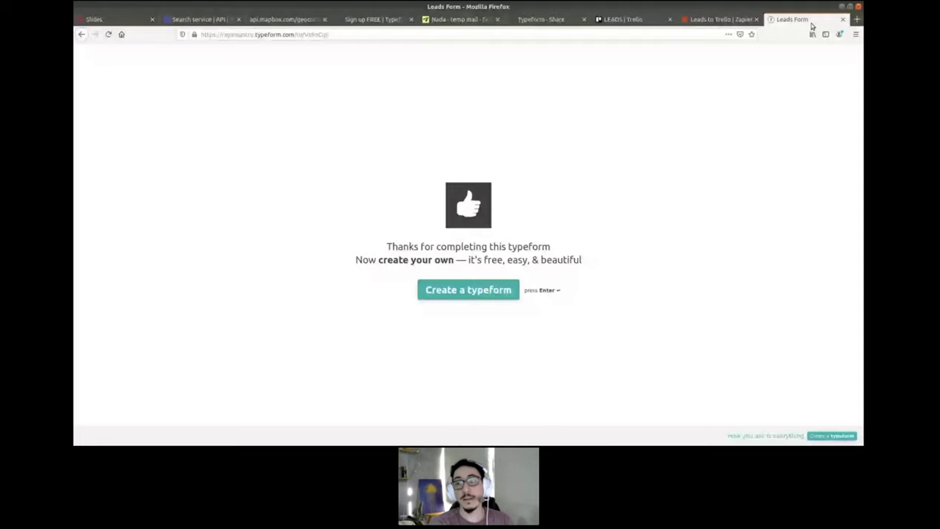
pyautogui.hotkey('ctrl', 'r')
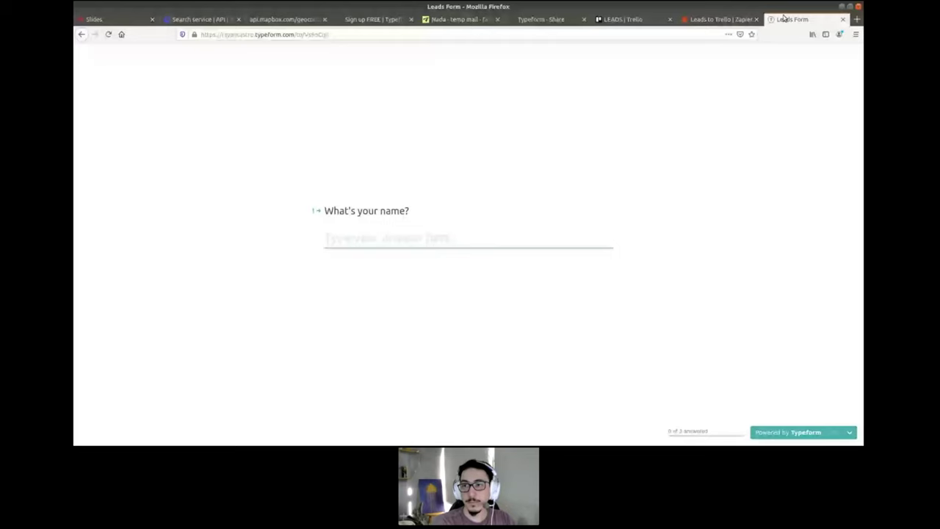
pyautogui.rightClick(785, 18)
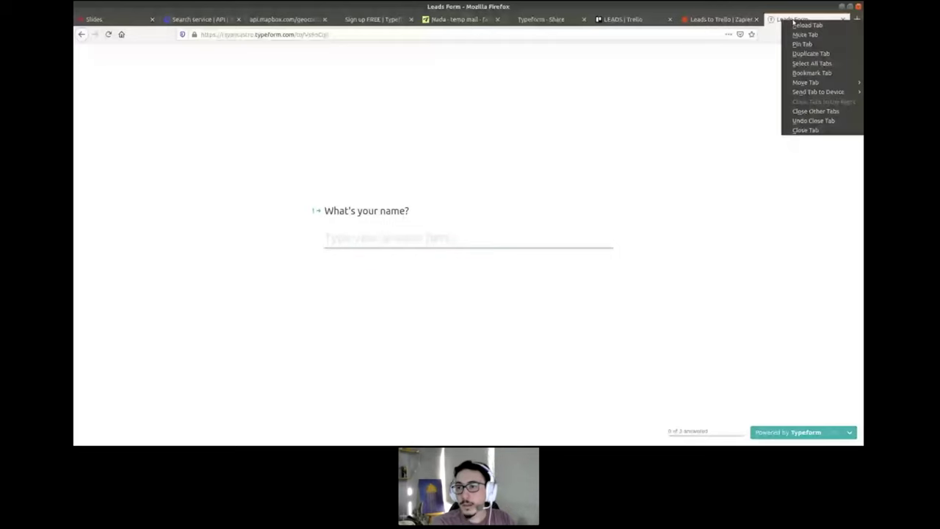
pyautogui.click(801, 25)
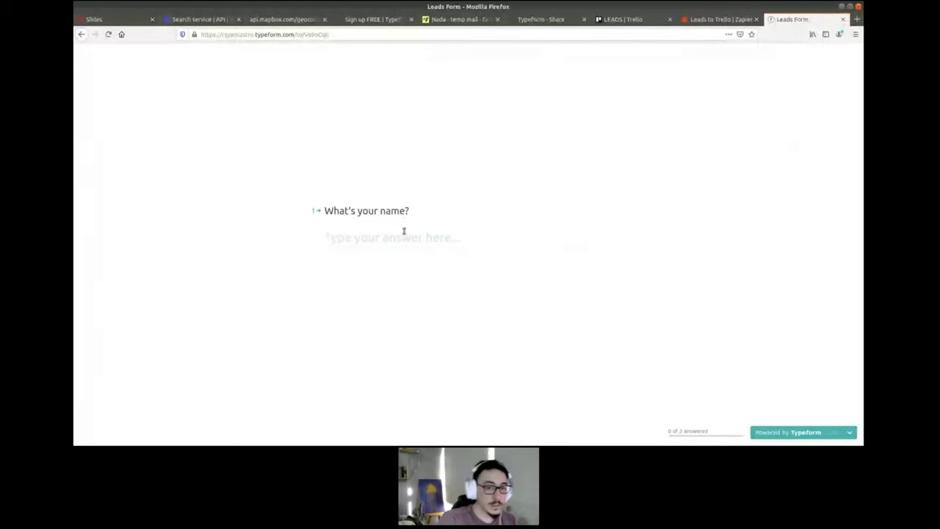
# - Fill in a test lead's name, e-mail and 'I want to know more about your company', then submit
pyautogui.write('Rayan')
pyautogui.press('Return')
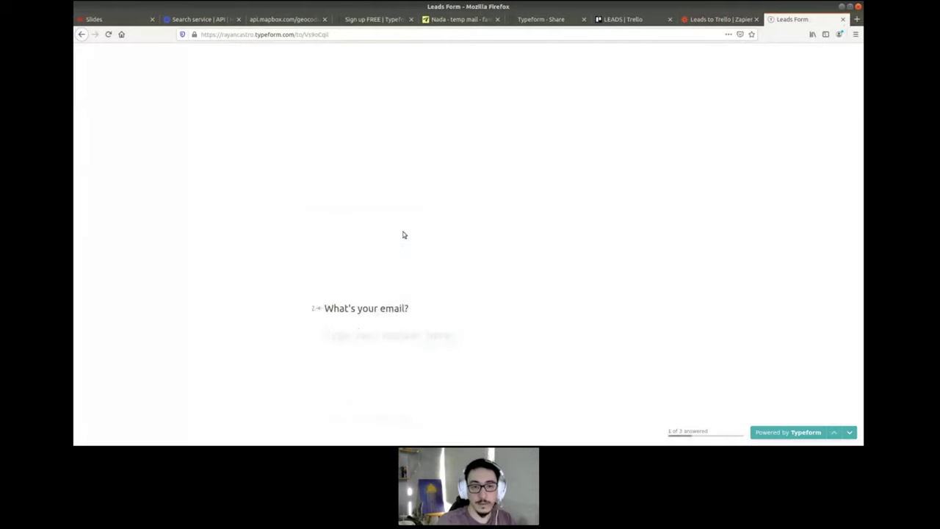
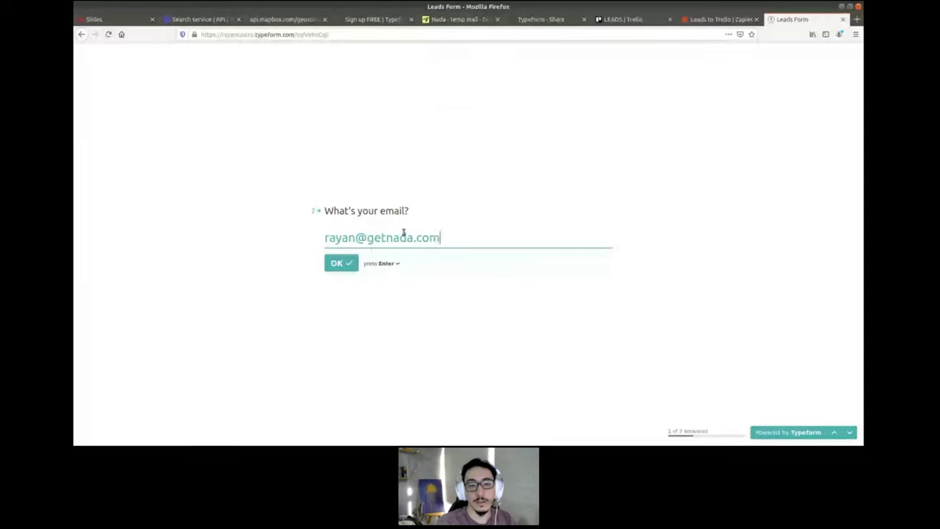
pyautogui.press('Return')
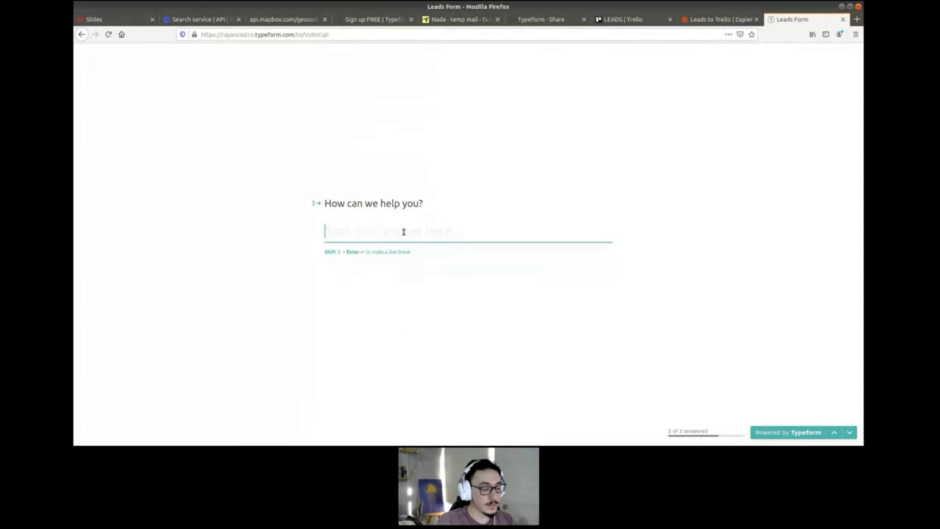
pyautogui.write('I want to ')
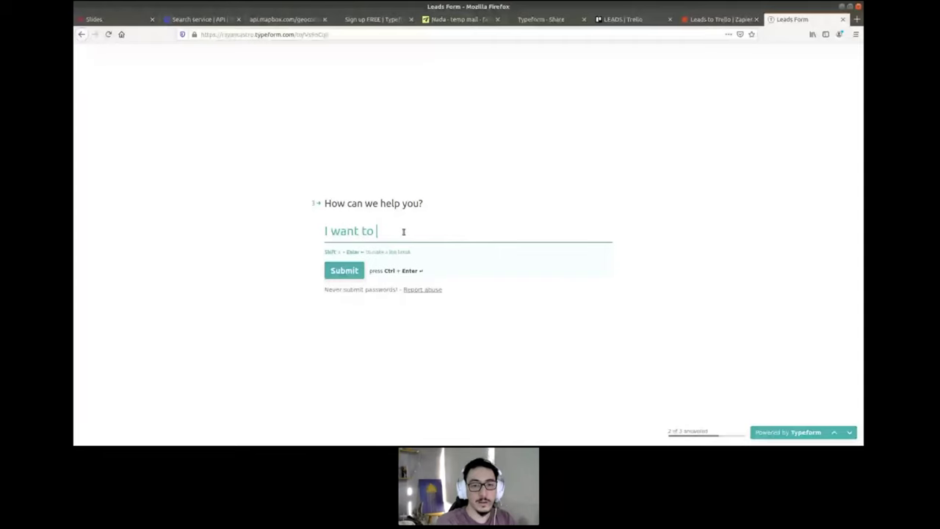
pyautogui.write('know more about your')
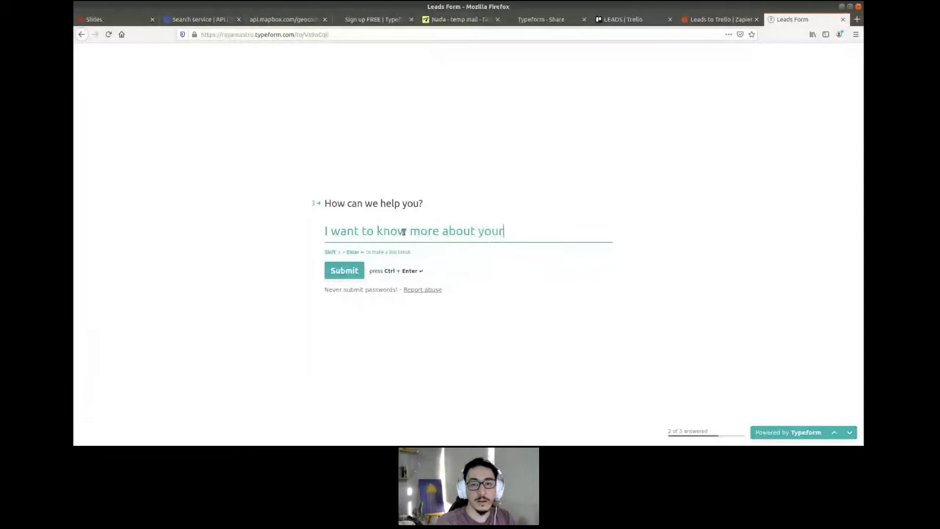
pyautogui.write(' company')
pyautogui.click(344, 273)
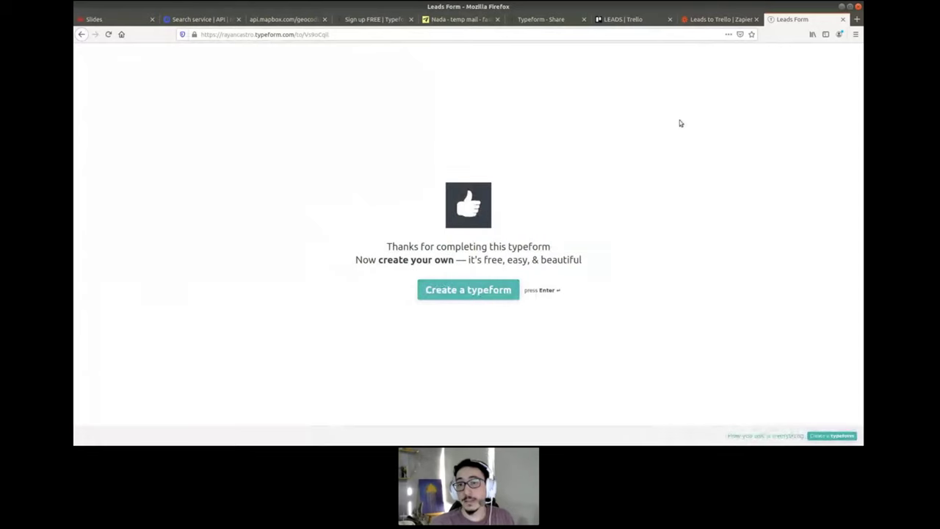
# - Reload the LEADS Trello board to look for the new card, then return to the Leads to Trello zap
pyautogui.click(616, 20)
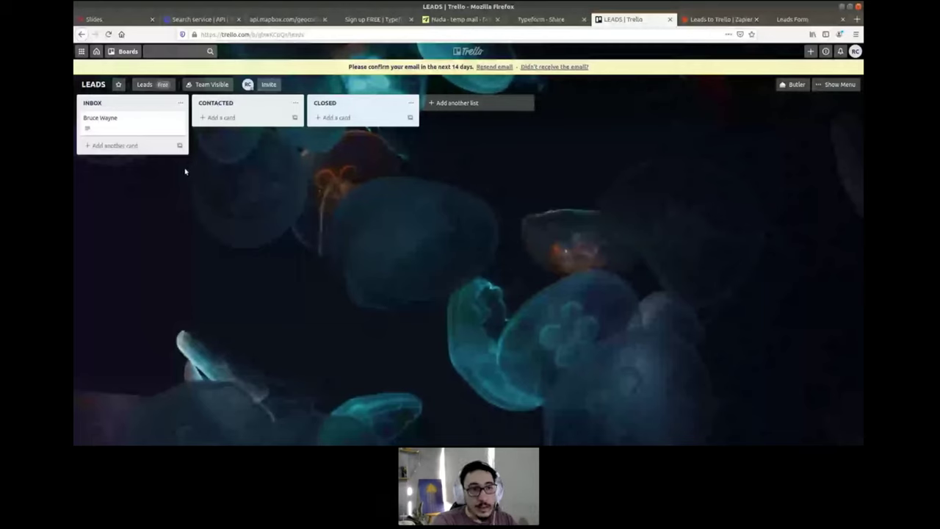
pyautogui.press('F5')
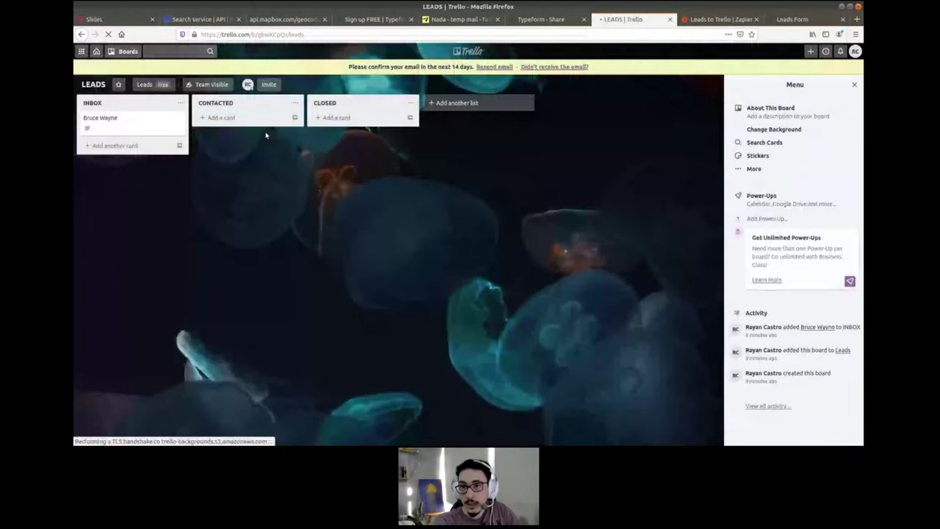
pyautogui.click(706, 20)
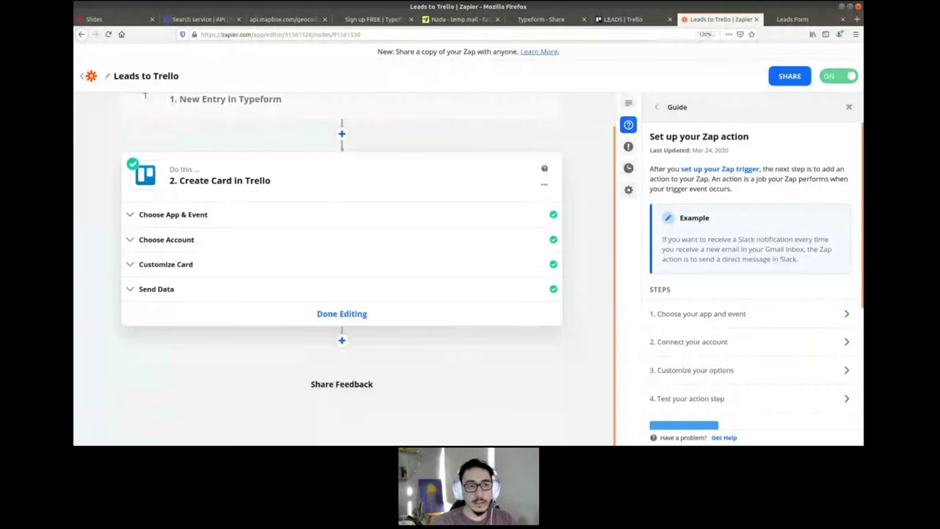
# - Open the Leads to Trello run's details from Zapier's Task History
pyautogui.click(88, 77)
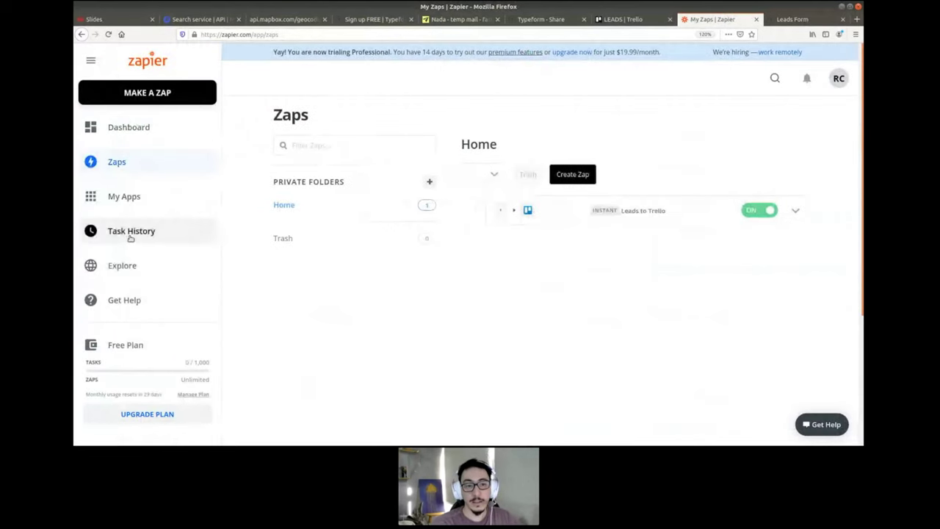
pyautogui.click(131, 232)
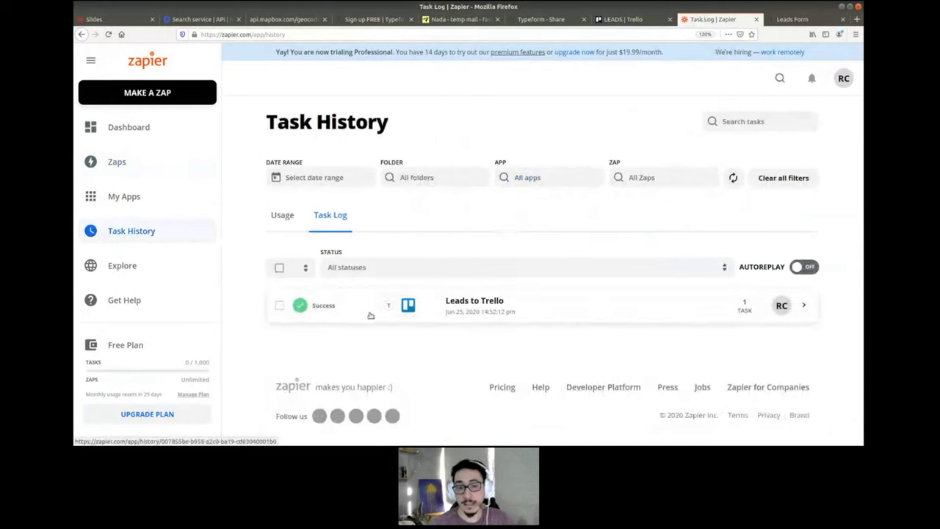
pyautogui.click(520, 314)
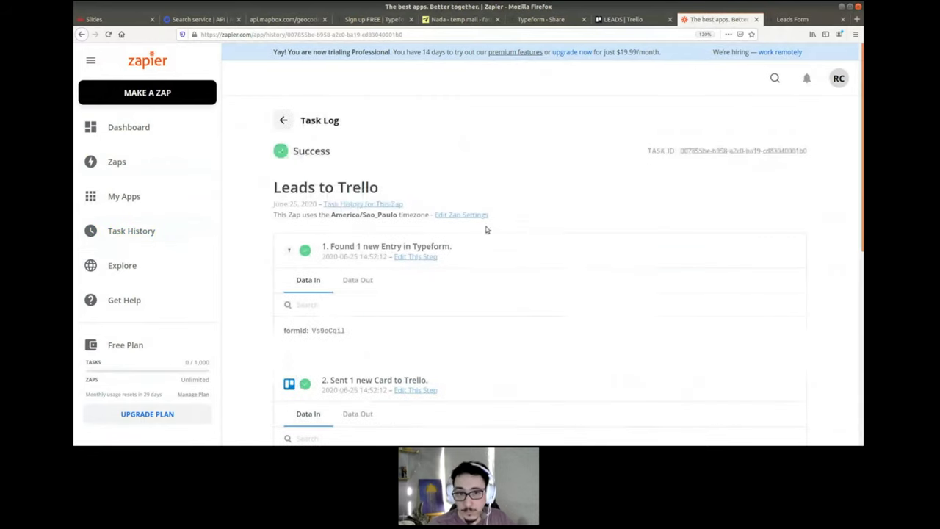
pyautogui.scroll(-1, 437, 163)
pyautogui.scroll(-1, 437, 163)
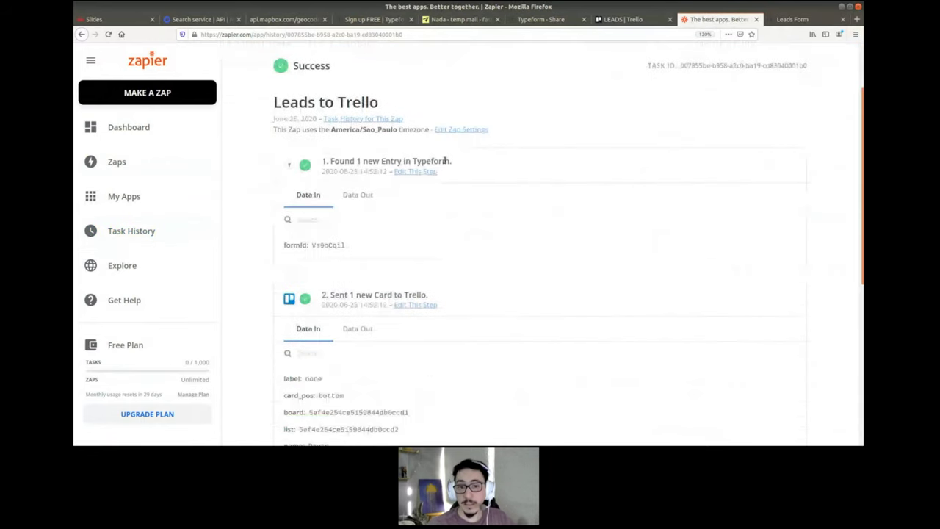
# - Review the Typeform trigger's output data, checking the submitted name and help message
pyautogui.tripleClick(378, 160)
pyautogui.click(378, 161)
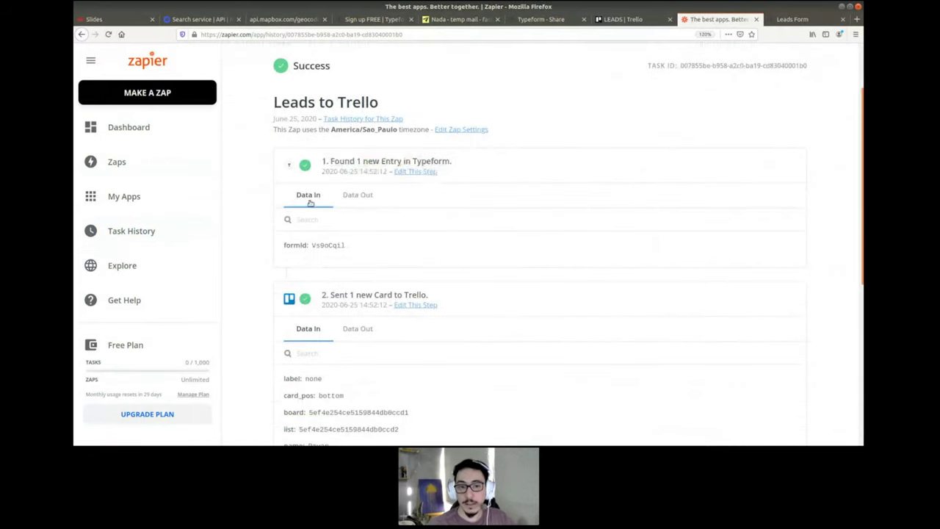
pyautogui.click(370, 195)
pyautogui.scroll(-3, 491, 190)
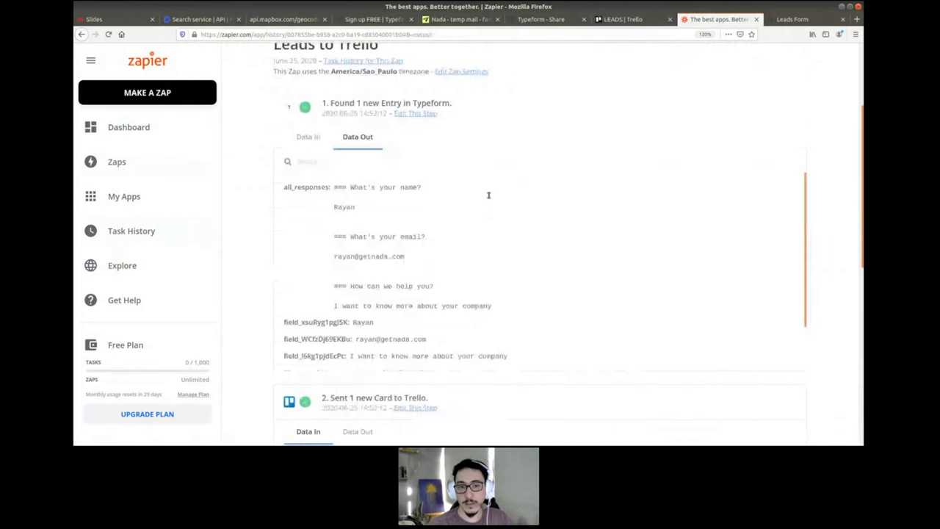
pyautogui.doubleClick(349, 152)
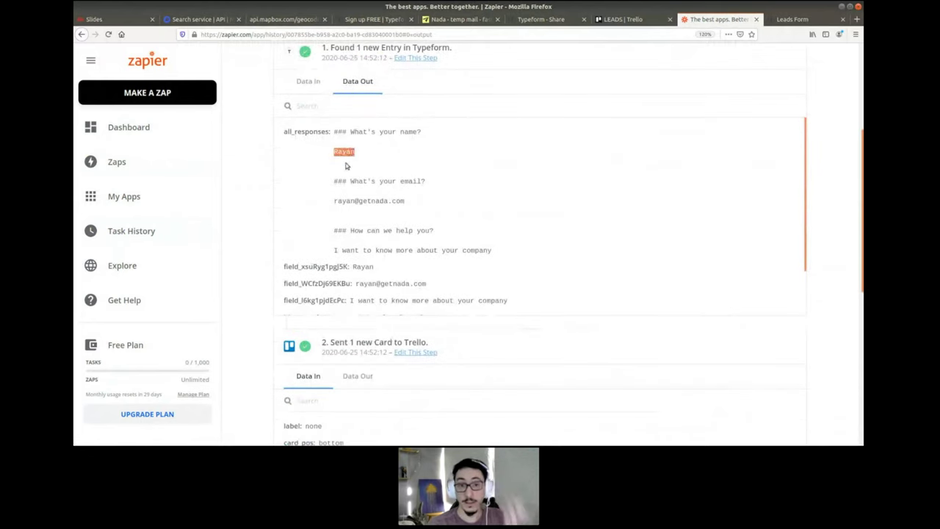
pyautogui.doubleClick(348, 152)
pyautogui.click(356, 200)
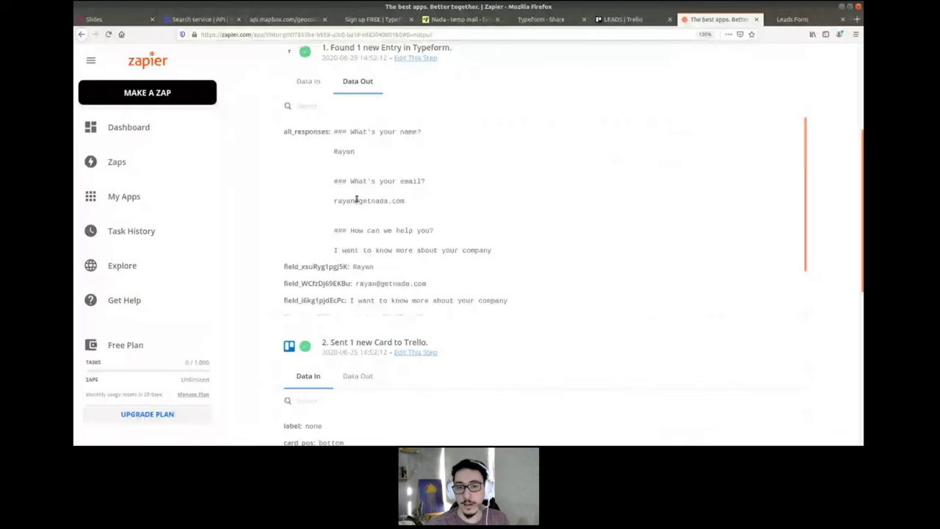
pyautogui.tripleClick(398, 249)
pyautogui.scroll(-1, 415, 226)
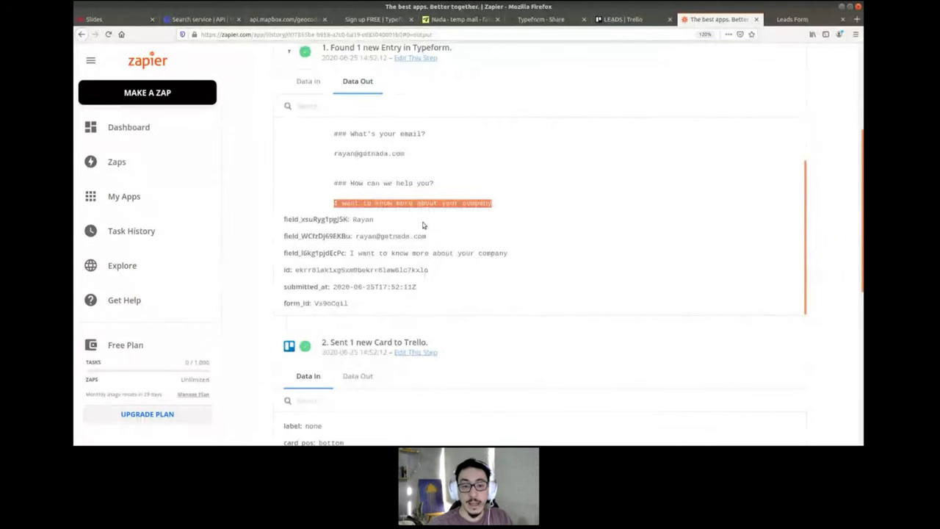
pyautogui.scroll(-2, 249, 254)
pyautogui.scroll(-2, 249, 254)
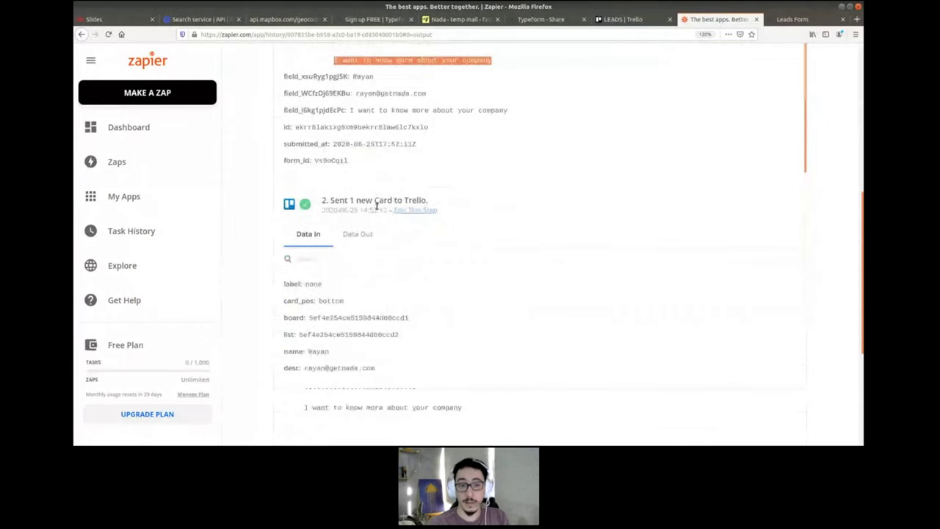
pyautogui.scroll(-2, 323, 341)
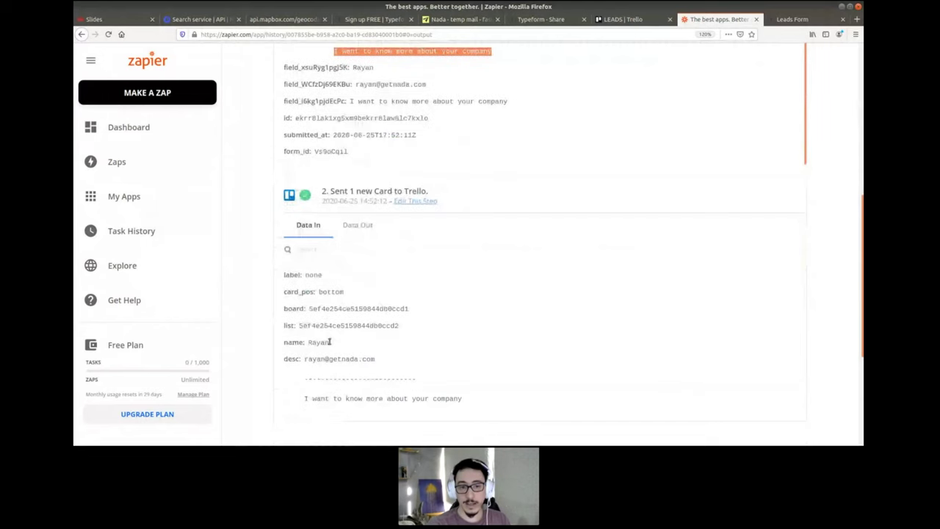
pyautogui.moveTo(294, 266); pyautogui.dragTo(382, 323)
pyautogui.click(369, 327)
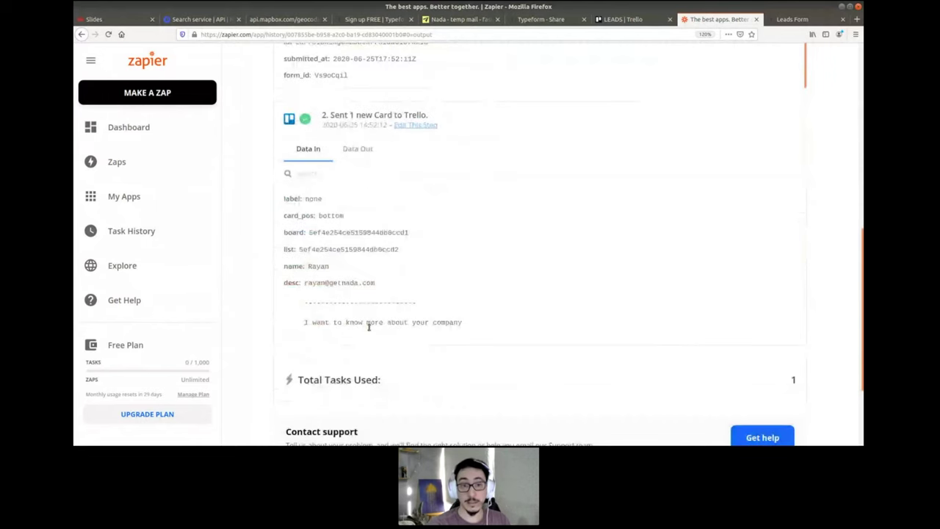
# - Inspect the Trello card step's output, then go back to the Task History list
pyautogui.click(357, 150)
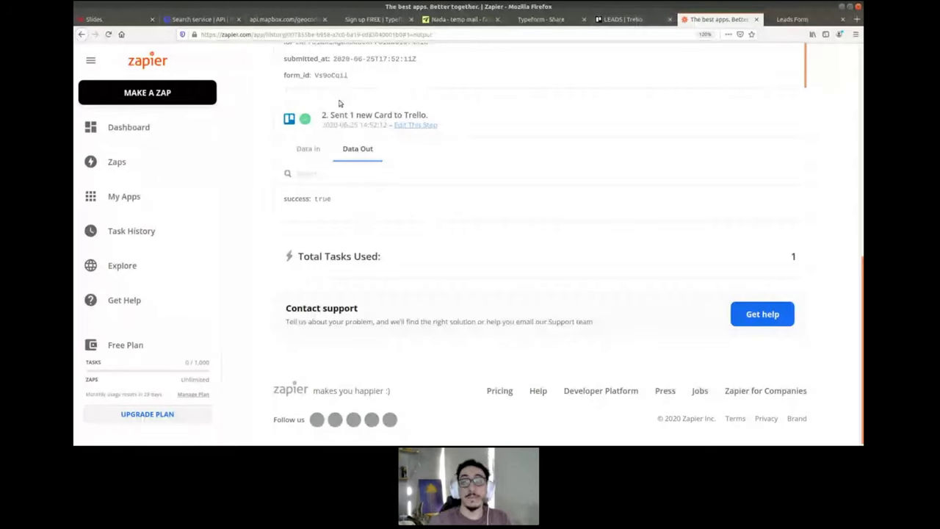
pyautogui.scroll(1, 507, 212)
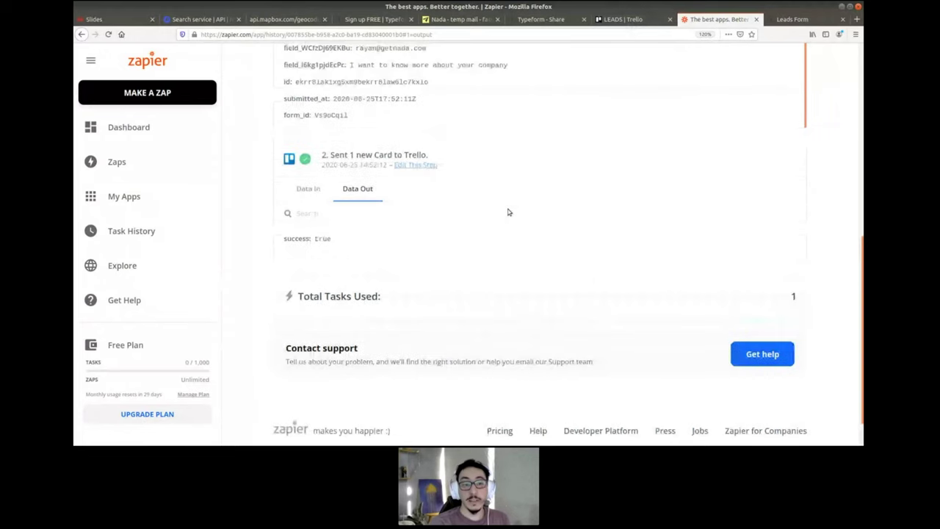
pyautogui.scroll(5, 508, 212)
pyautogui.click(145, 236)
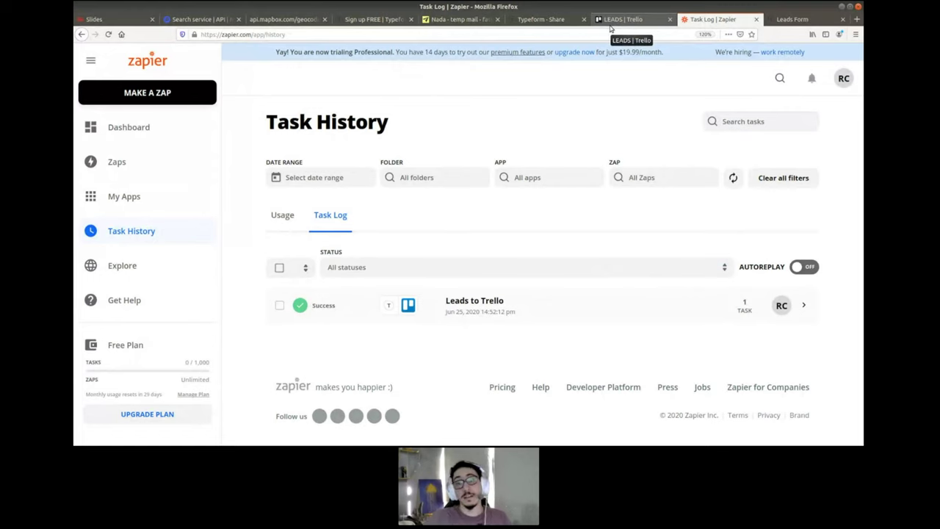
# - Glance at the LEADS Trello board, then advance the lecture slides to the 'Your turn' slide
pyautogui.click(609, 26)
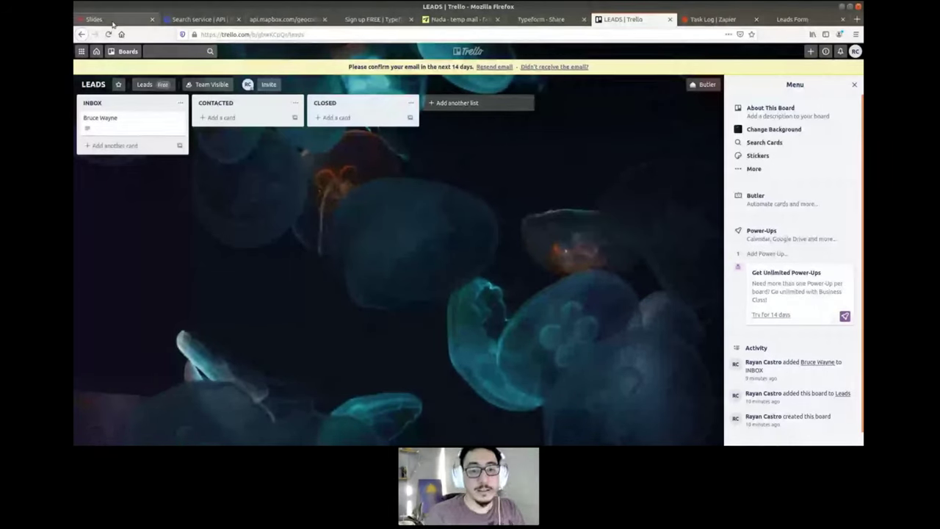
pyautogui.click(110, 20)
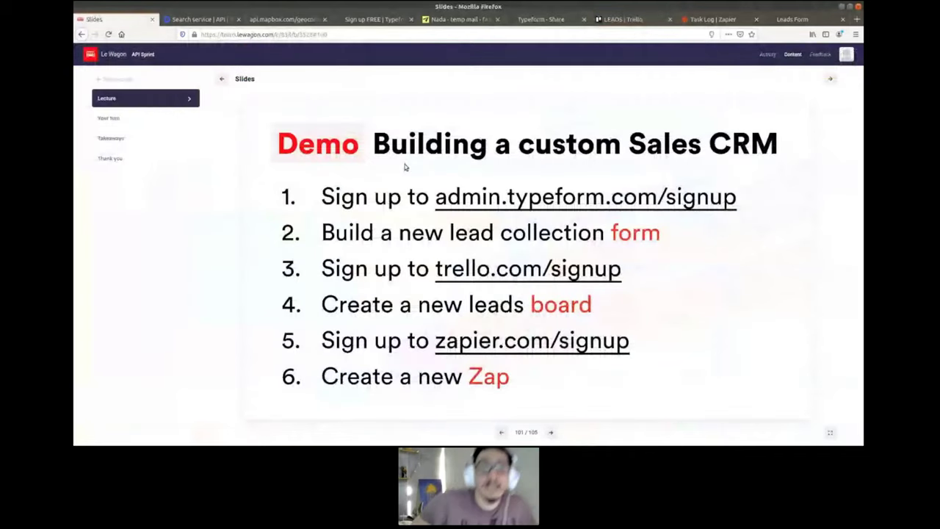
pyautogui.press('Right')
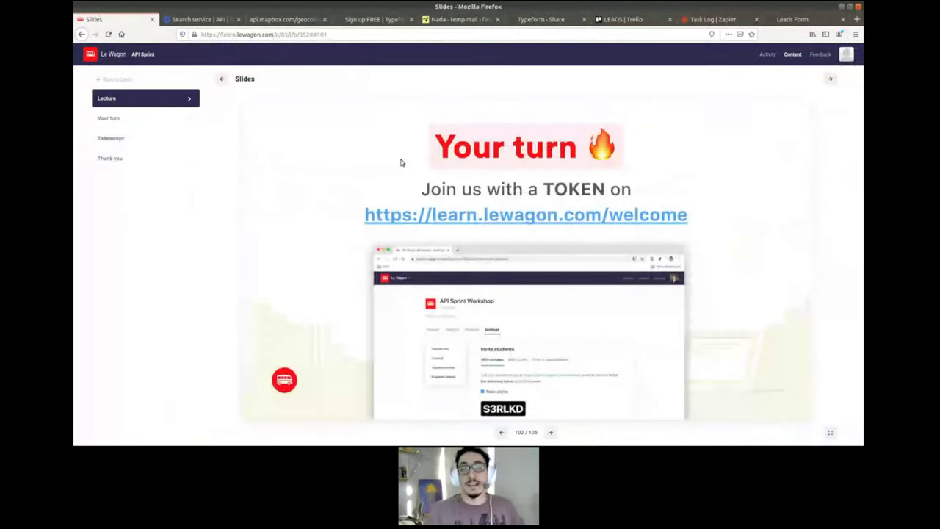